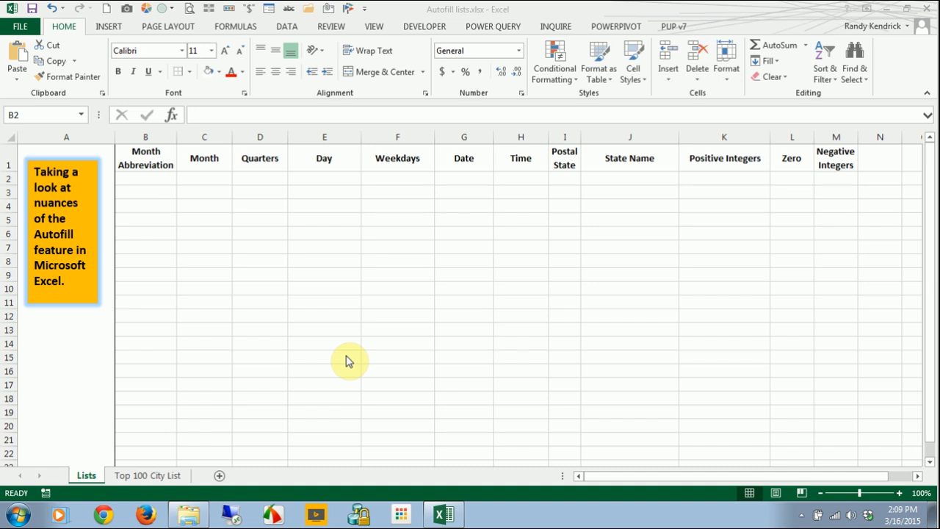
Step: Enter Mar in B2 under Month Abbreviation and autofill the month series down through B16
click(155, 179)
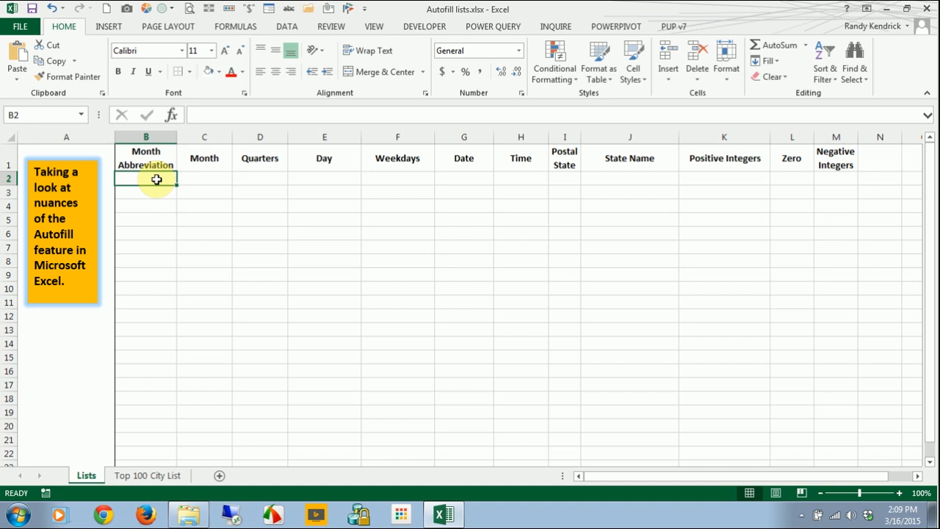
text(Ma)
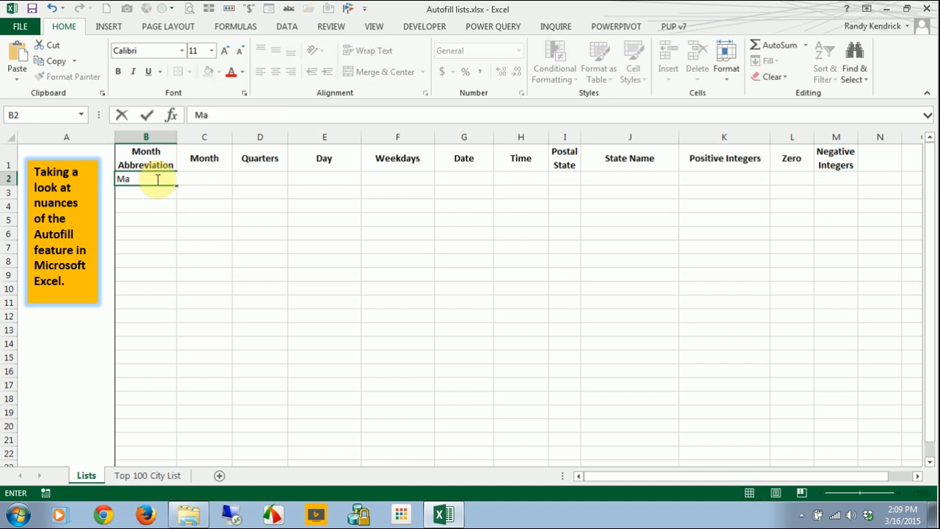
text(r)
key(Return)
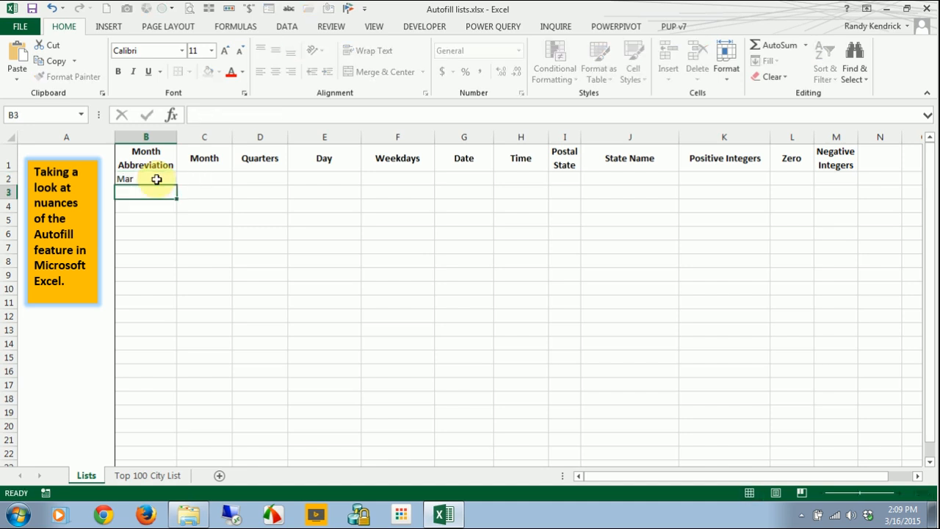
click(146, 180)
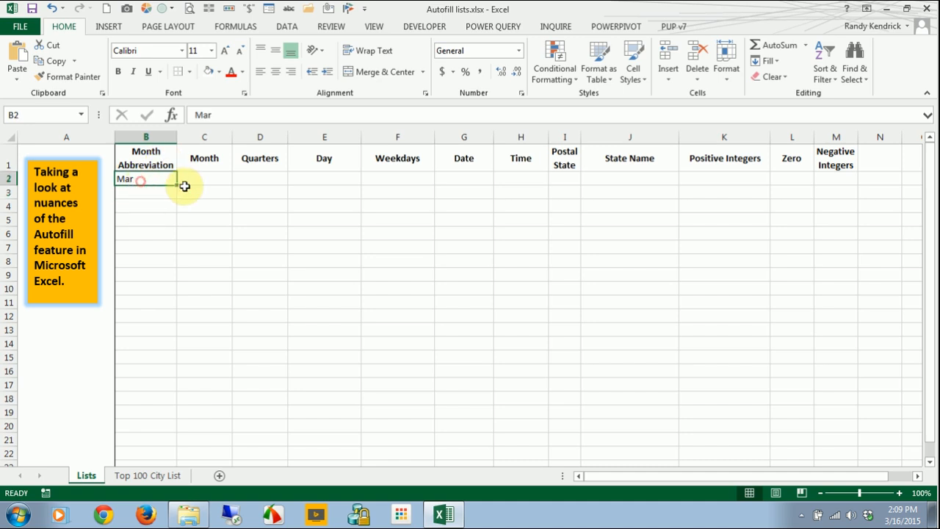
drag(178, 185, 183, 386)
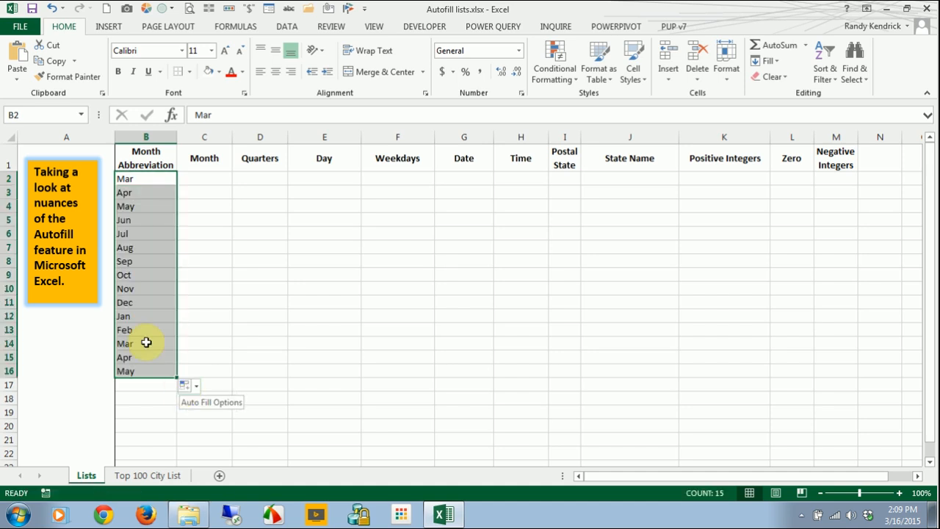
click(132, 317)
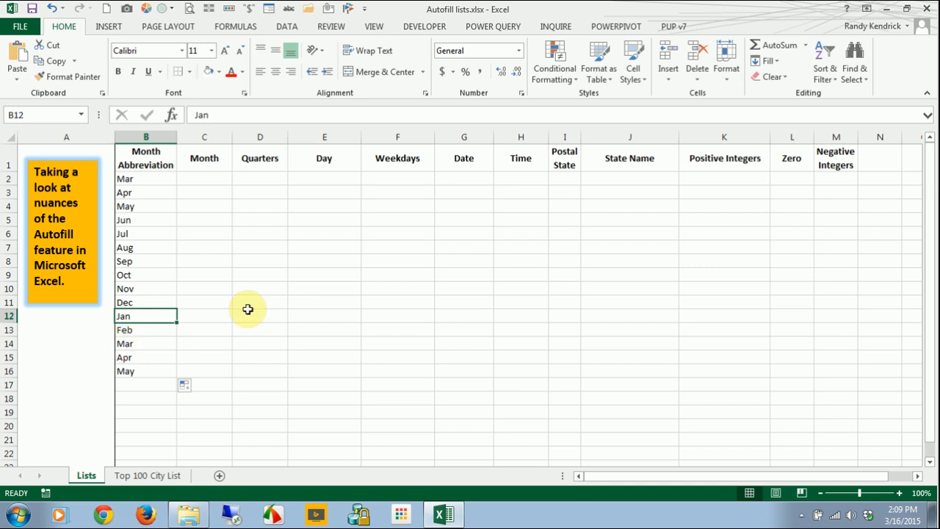
Step: Enter January in C2 under Month and autofill the full month names down through C16
click(204, 177)
text(January)
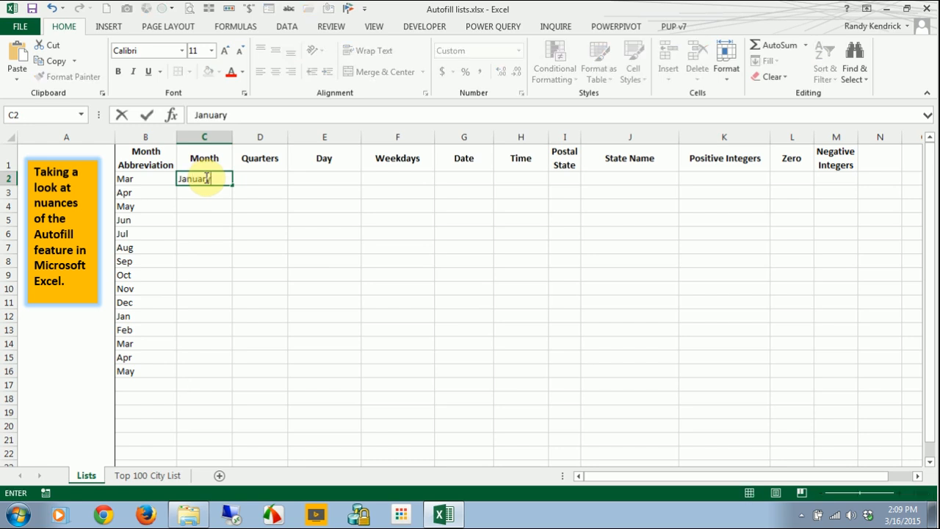
click(207, 177)
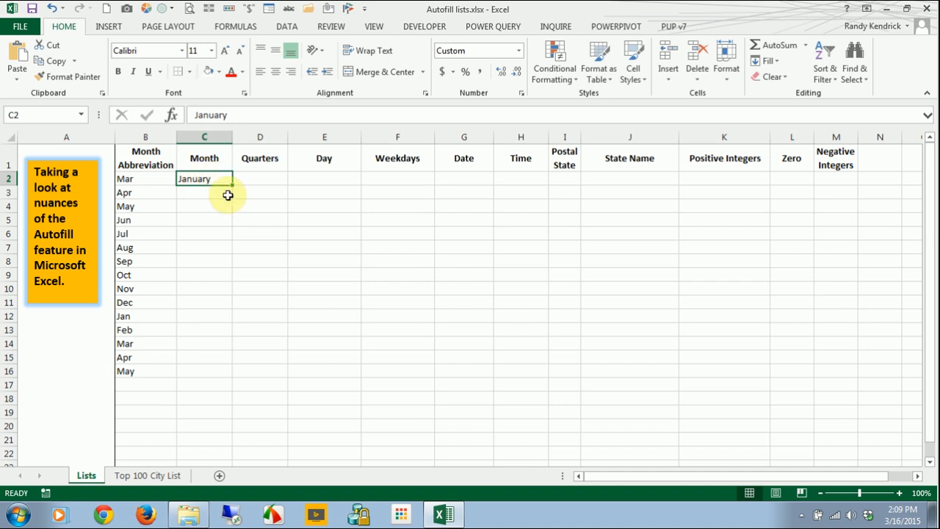
drag(232, 186, 232, 186)
double_click(232, 186)
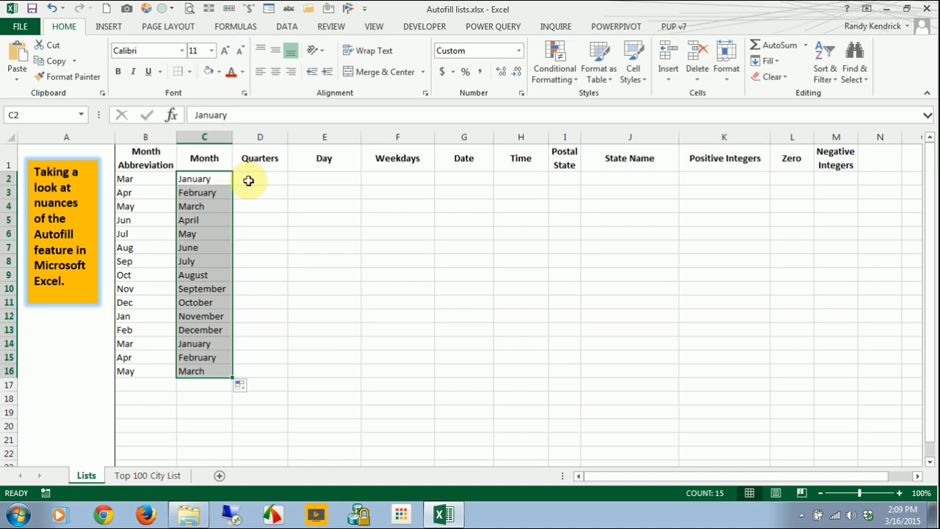
Step: Enter Q1 in D2 under Quarters and autofill the quarter series down through D16
click(251, 178)
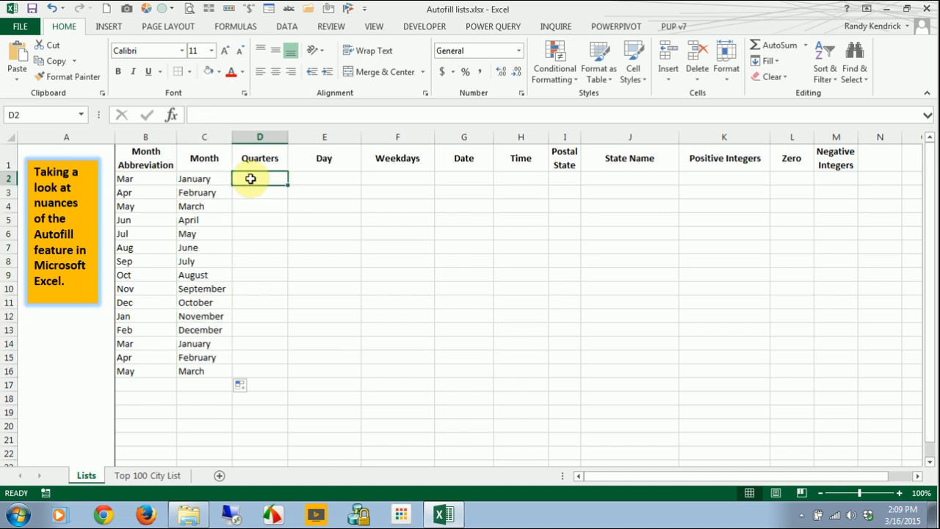
text(Q1)
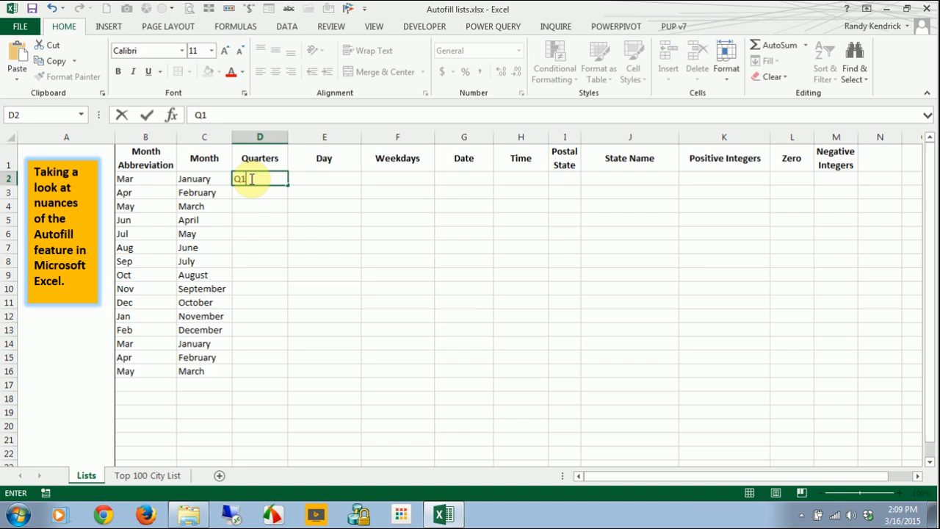
key(ctrl+Return)
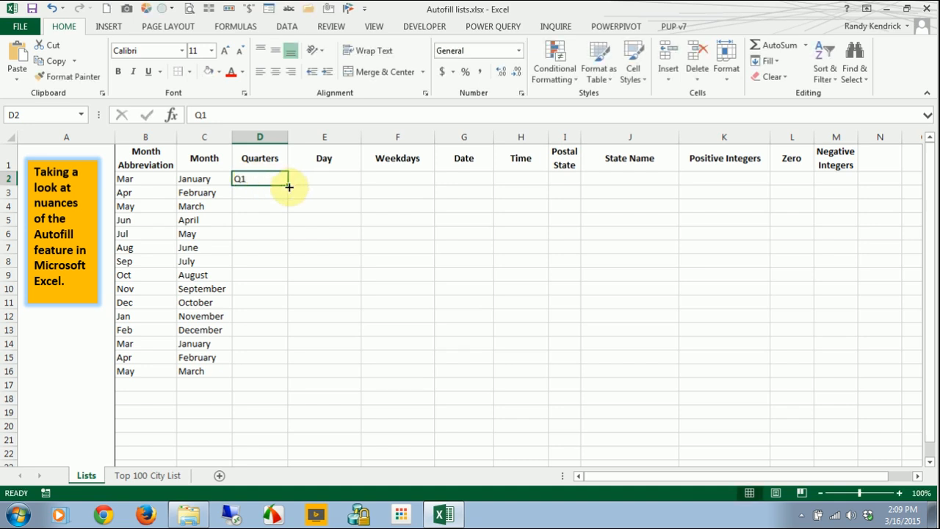
double_click(289, 187)
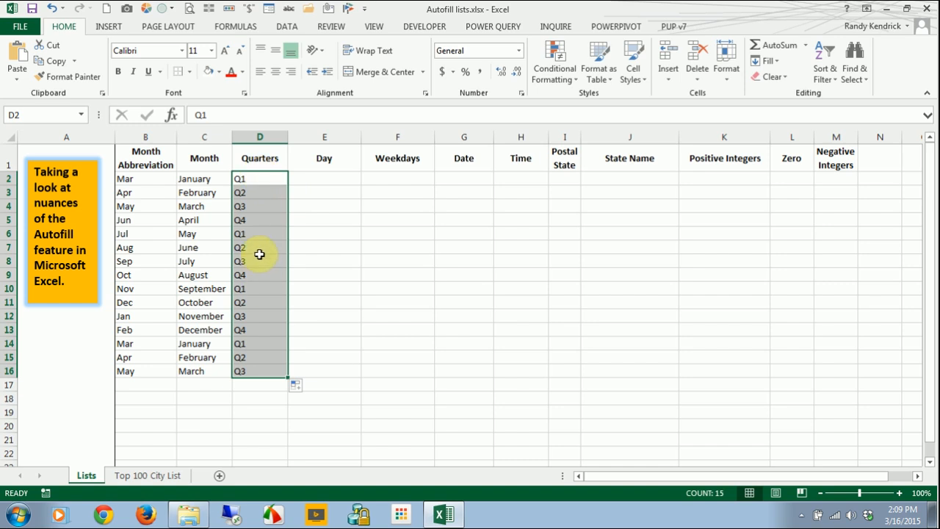
Step: Set D2 under Quarters to "1st Qtr." and autofill that series down through D16
click(262, 184)
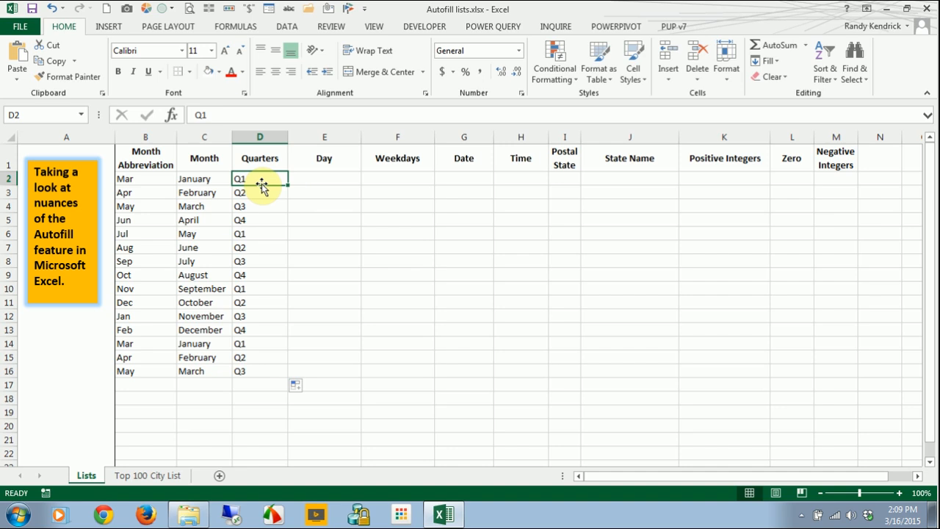
key(BackSpace)
text(1s)
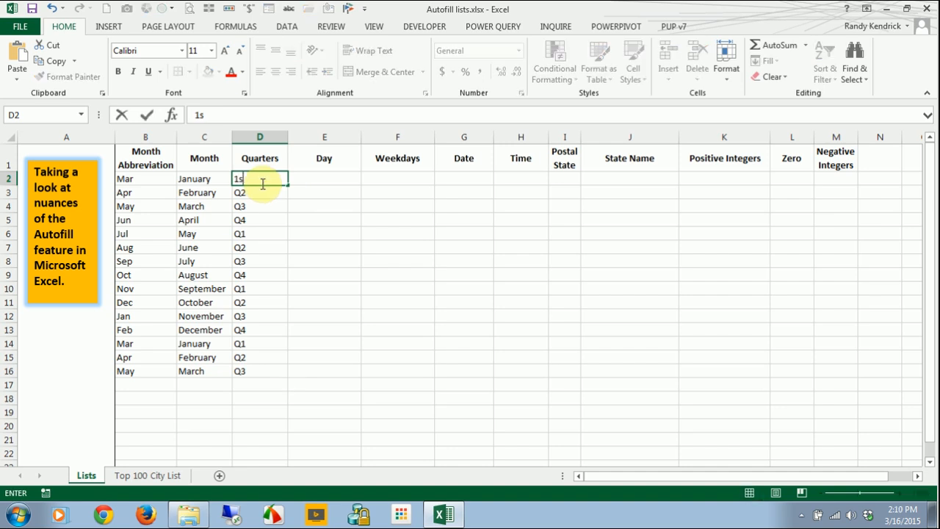
text(t Qtr)
key(Return)
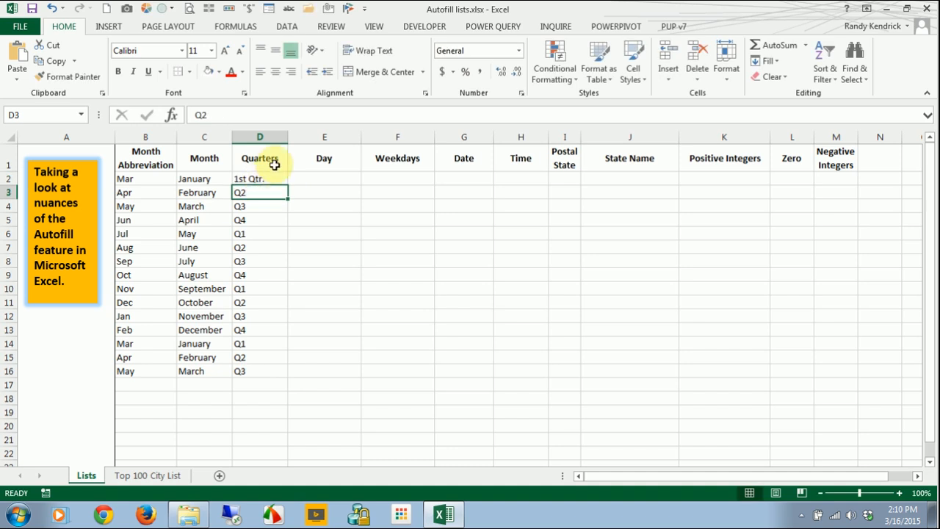
click(266, 178)
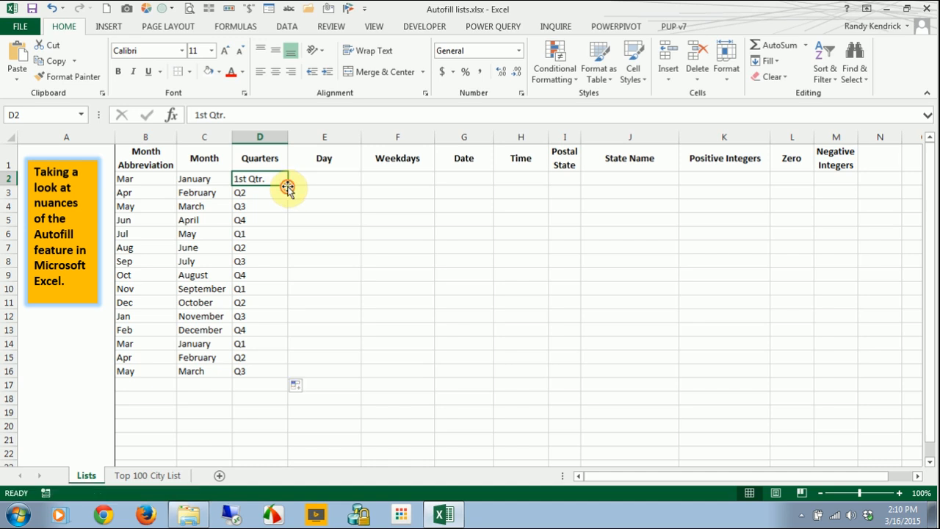
double_click(289, 187)
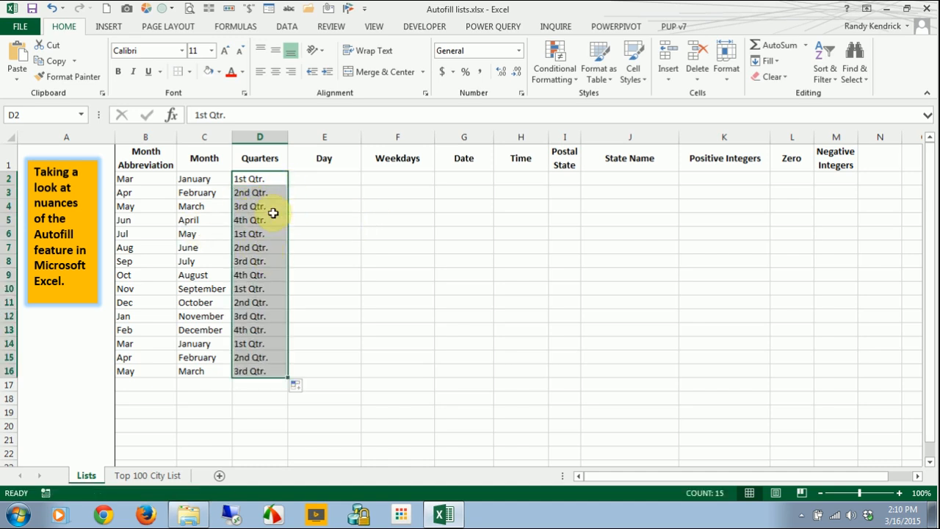
Step: Enter Monday in E2 under Day and autofill the full day names down through E16
click(339, 179)
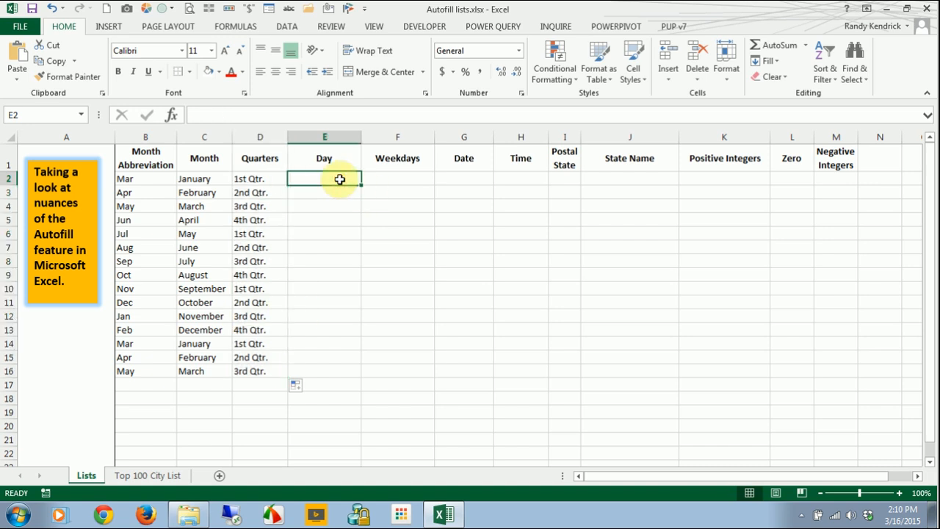
text(Monday)
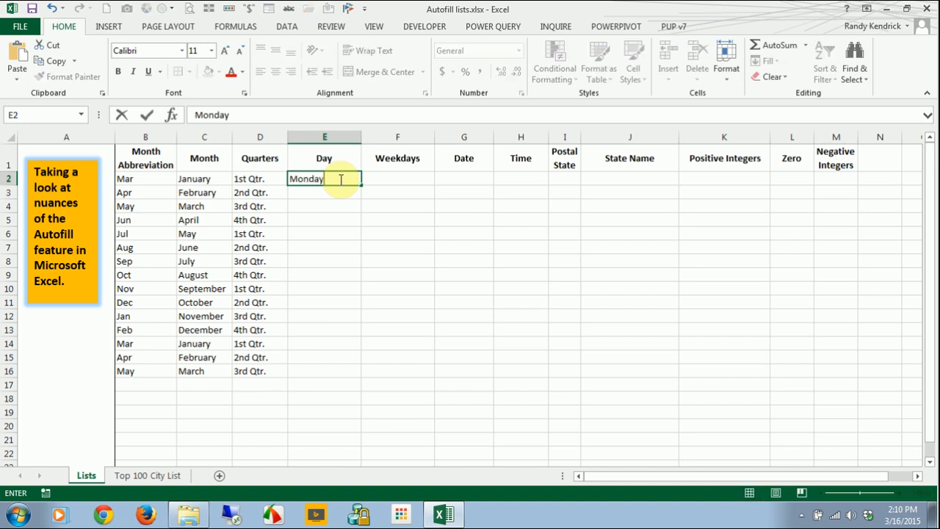
key(ctrl+Return)
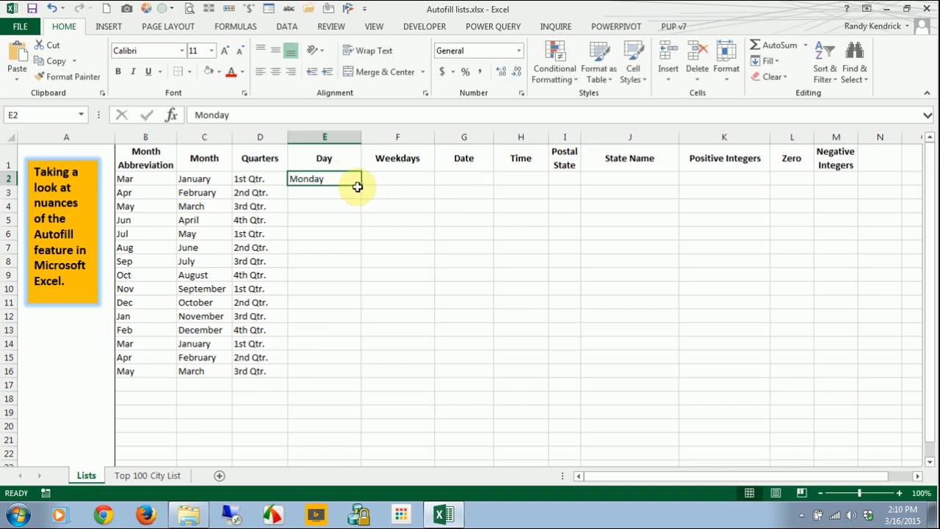
double_click(360, 186)
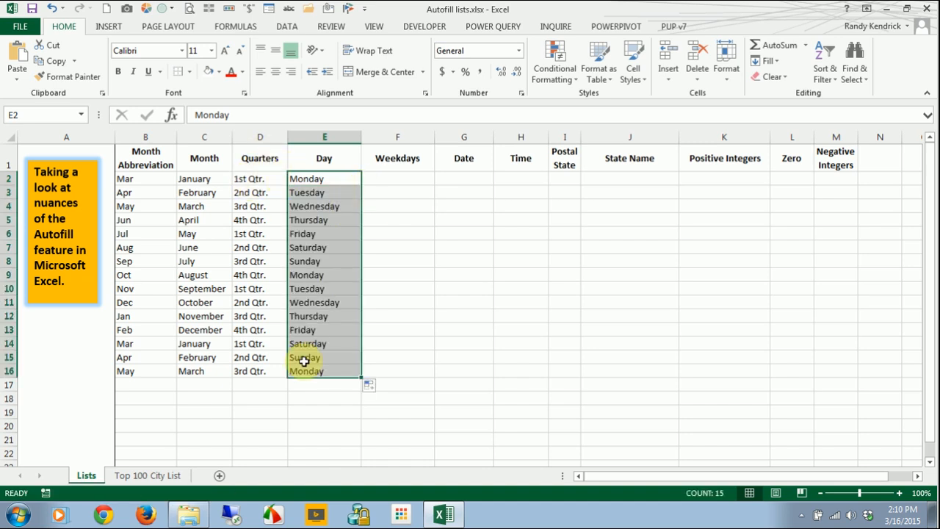
Step: Set E2 under Day to Mon and autofill the abbreviated day names down through E16
click(311, 184)
key(F2)
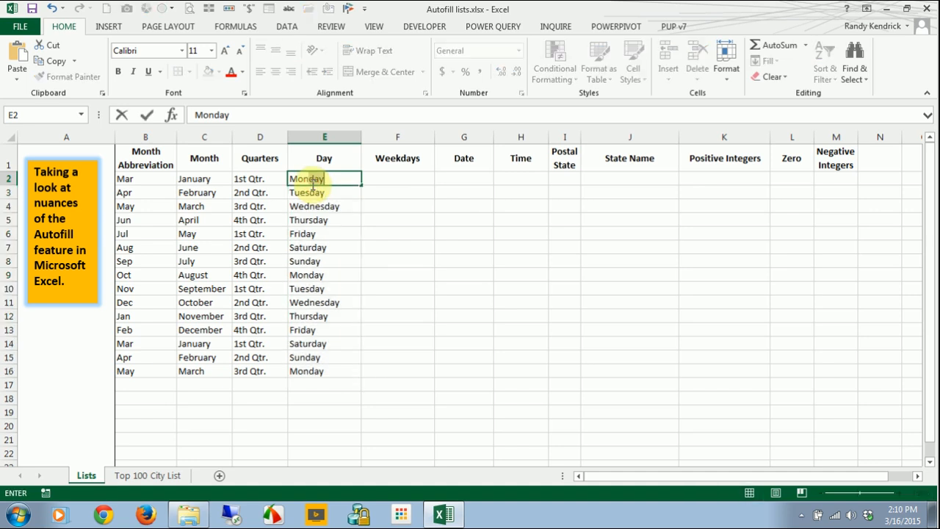
key(BackSpace)
key(BackSpace)
key(BackSpace)
key(ctrl+Return)
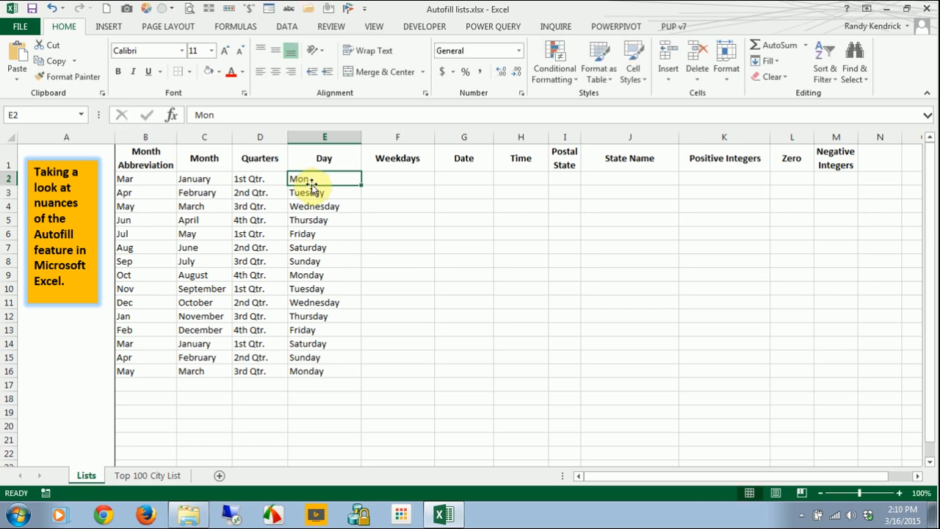
double_click(362, 187)
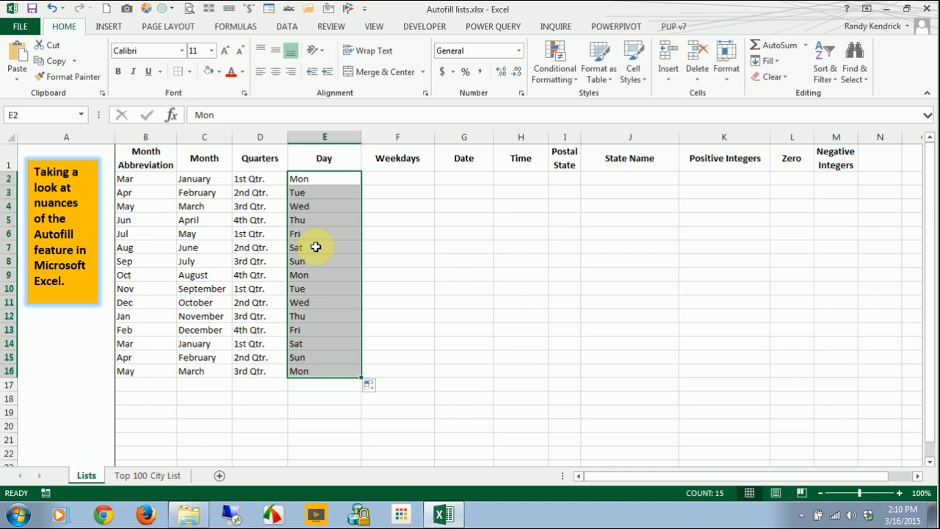
Step: Enter Monday in F2 as the starting value of the Weekdays column
click(399, 180)
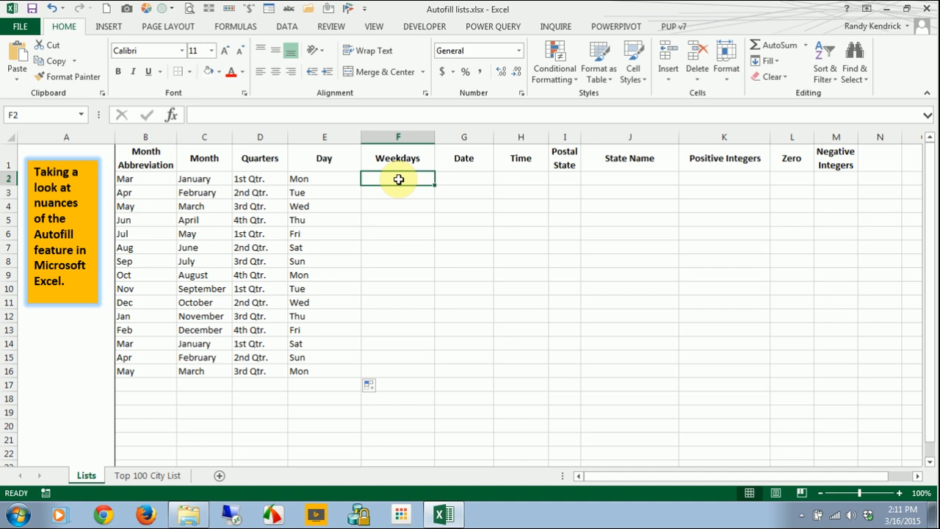
text(Mon)
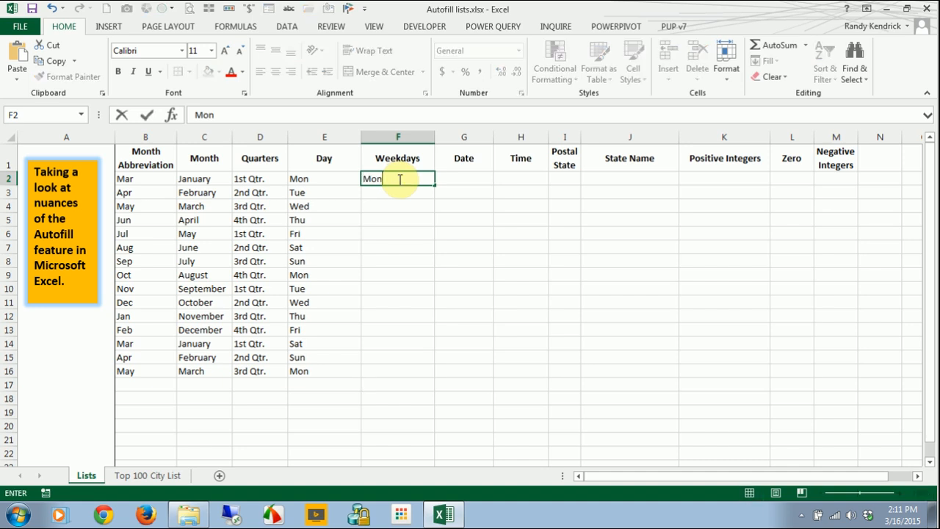
text(day)
key(ctrl+Return)
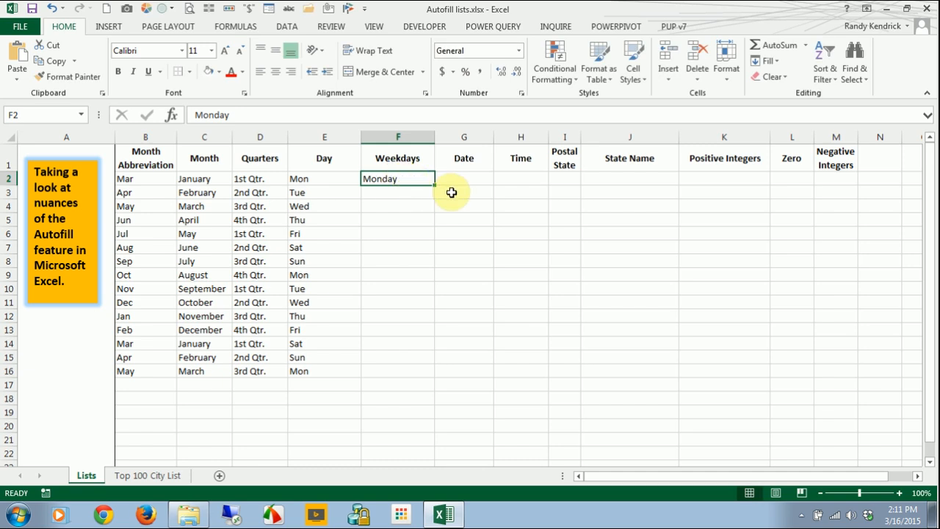
Step: Try autofilling Monday down through F16 and switching the filled series to Fill Weekdays, then undo the fill
double_click(434, 185)
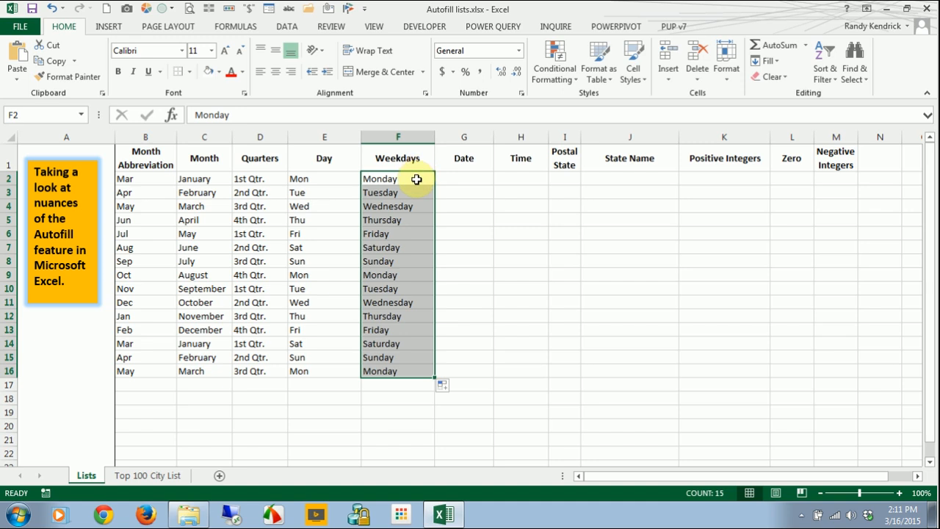
click(448, 386)
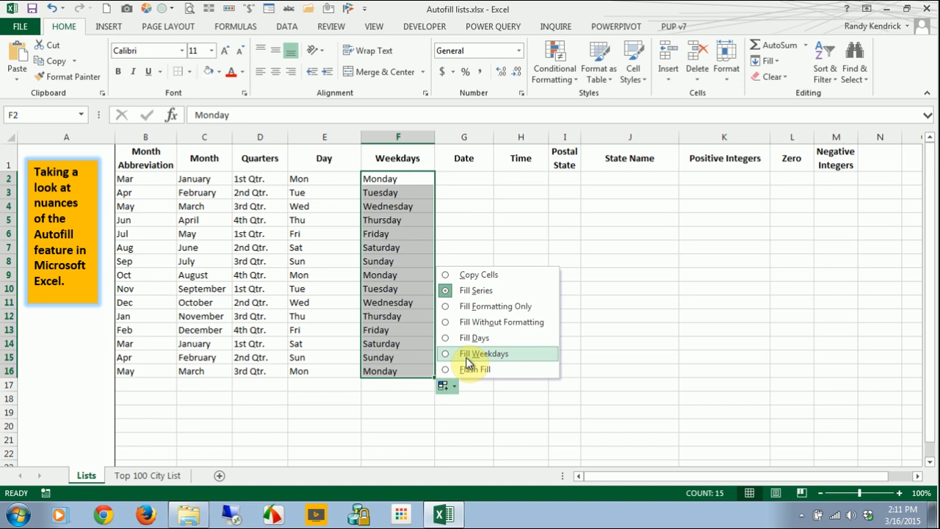
click(467, 356)
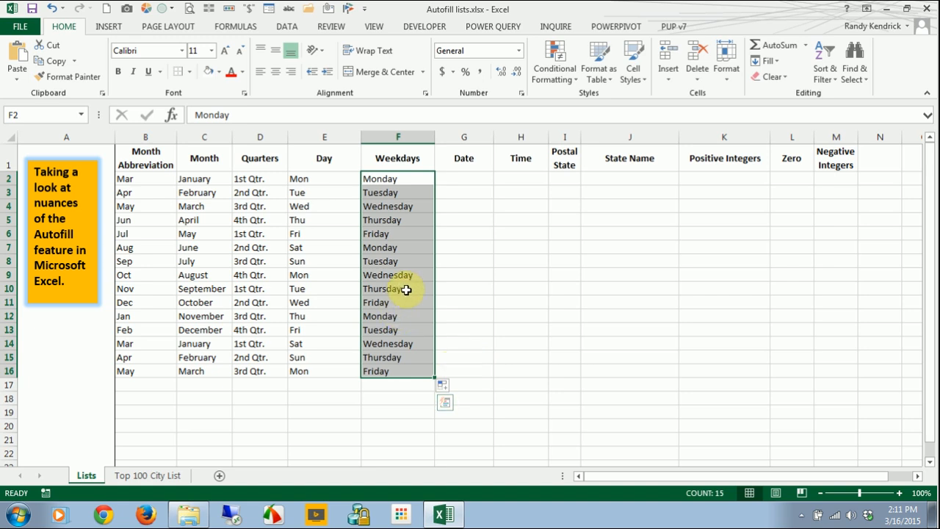
key(ctrl+z)
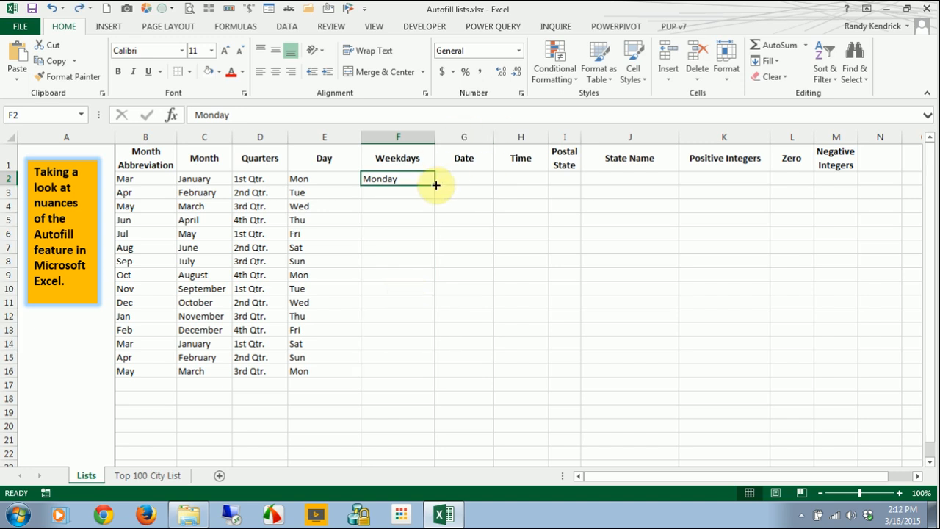
Step: Extend Monday from F2 through F16 with the Fill Weekdays option so only workdays are entered
drag(436, 185, 401, 380)
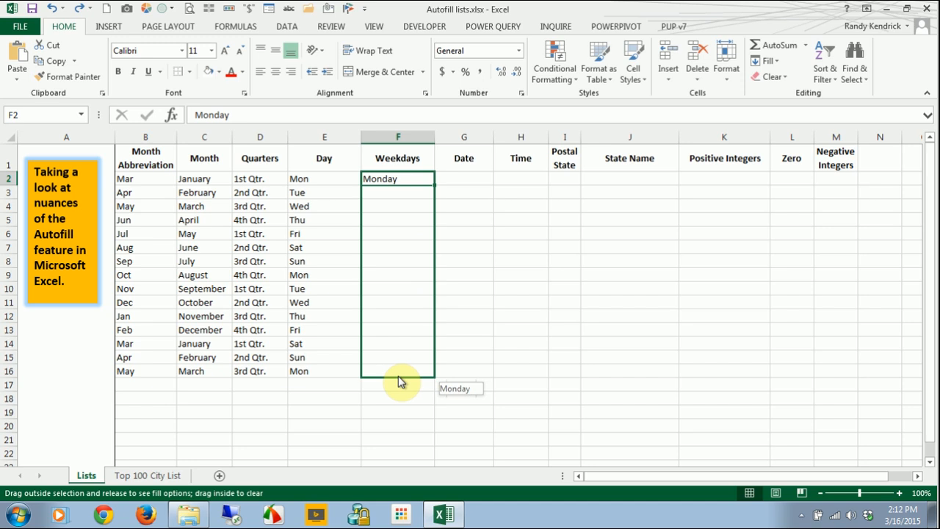
right_click(398, 381)
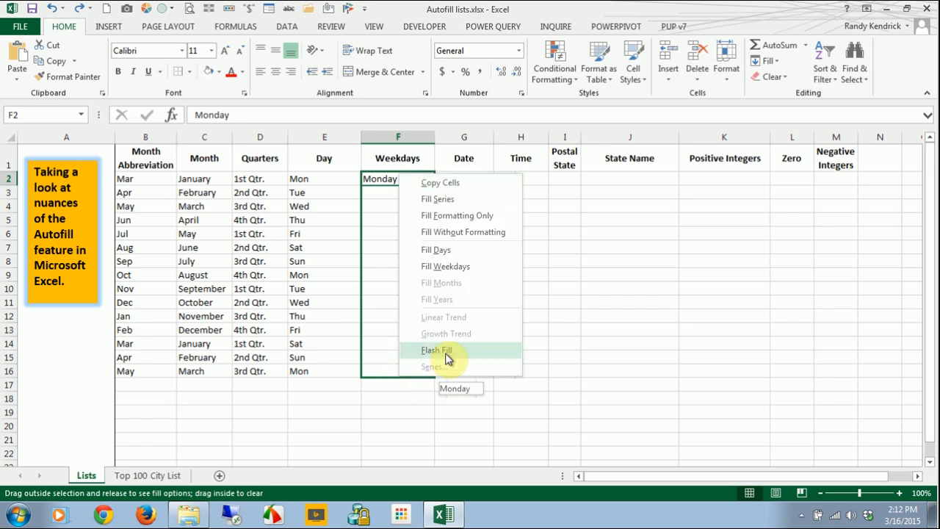
click(453, 272)
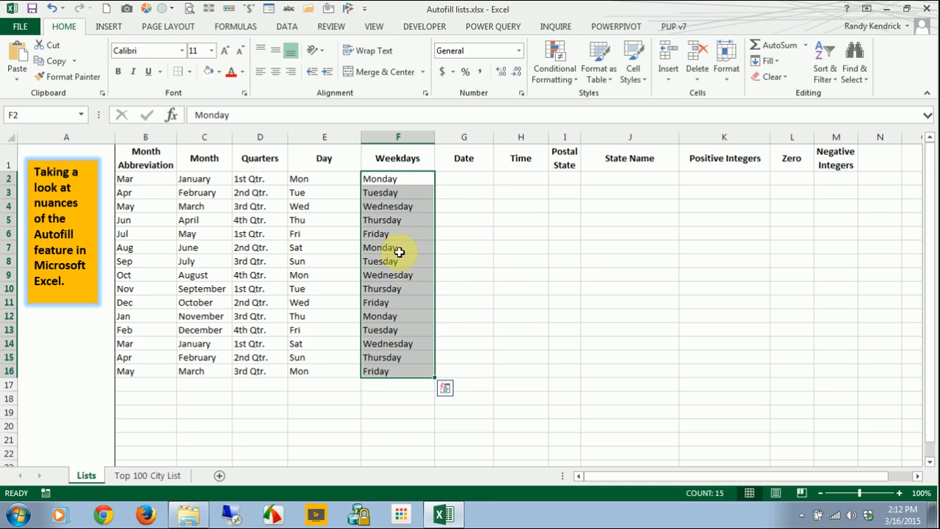
Step: Replace the starting value in F2 of the Weekdays column with Sunday
double_click(402, 179)
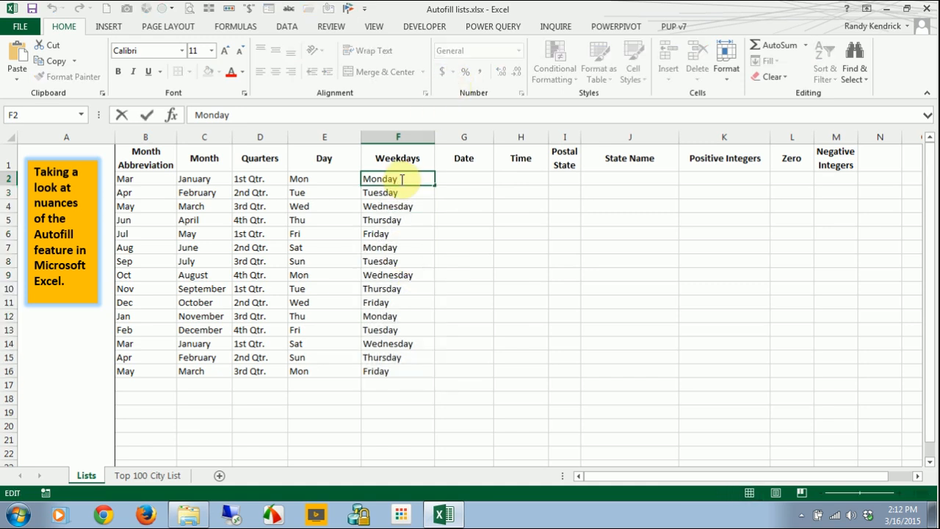
text(Sun)
key(BackSpace)
key(BackSpace)
key(BackSpace)
key(BackSpace)
key(BackSpace)
key(BackSpace)
key(BackSpace)
key(BackSpace)
key(BackSpace)
text(Sunday)
key(ctrl+Return)
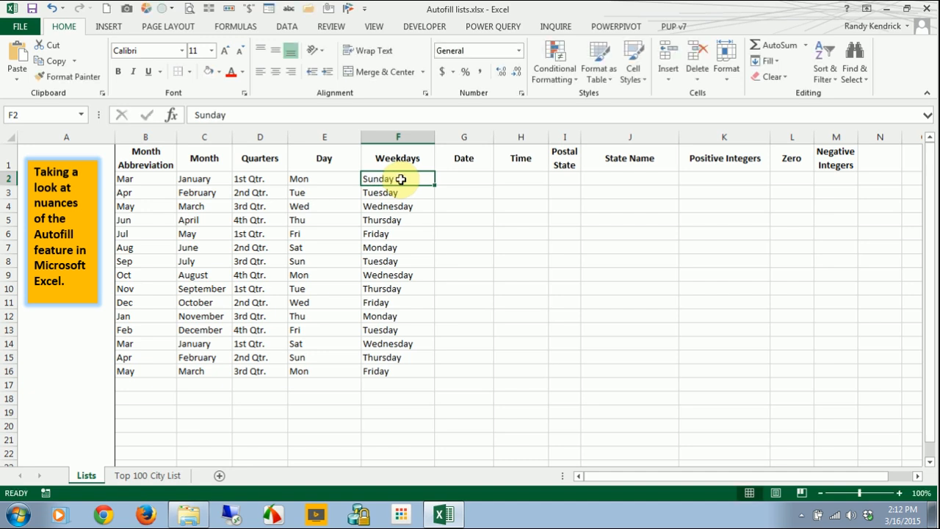
Step: Try extending Sunday from F2 through F16 with the Fill Weekdays option, then undo the fill
drag(436, 185, 392, 380)
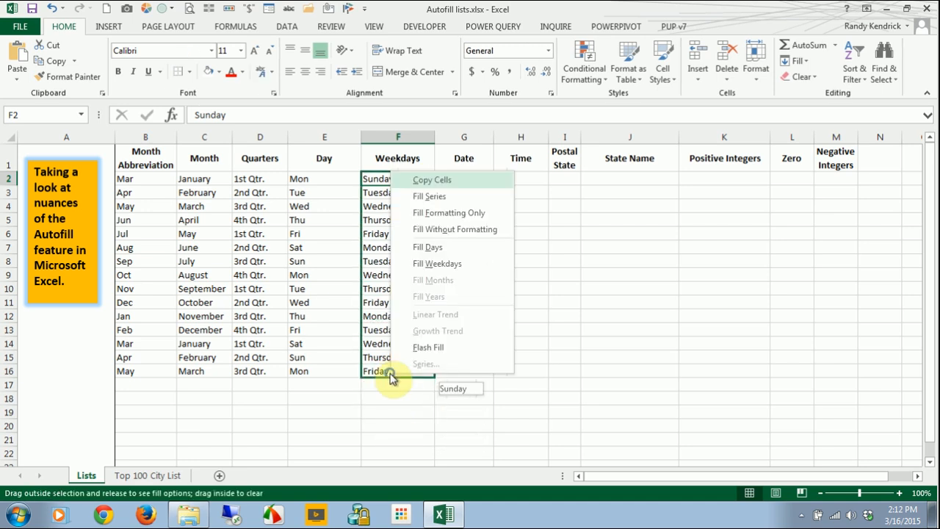
click(435, 266)
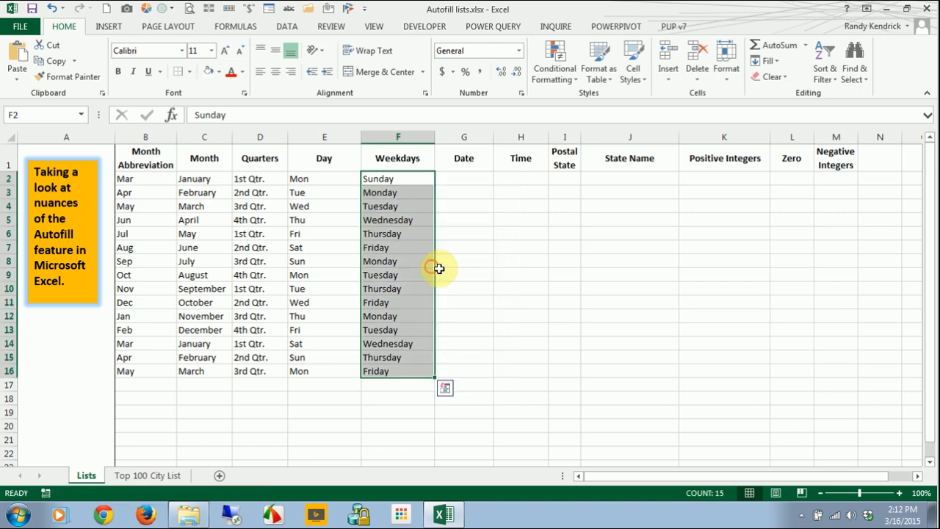
click(394, 179)
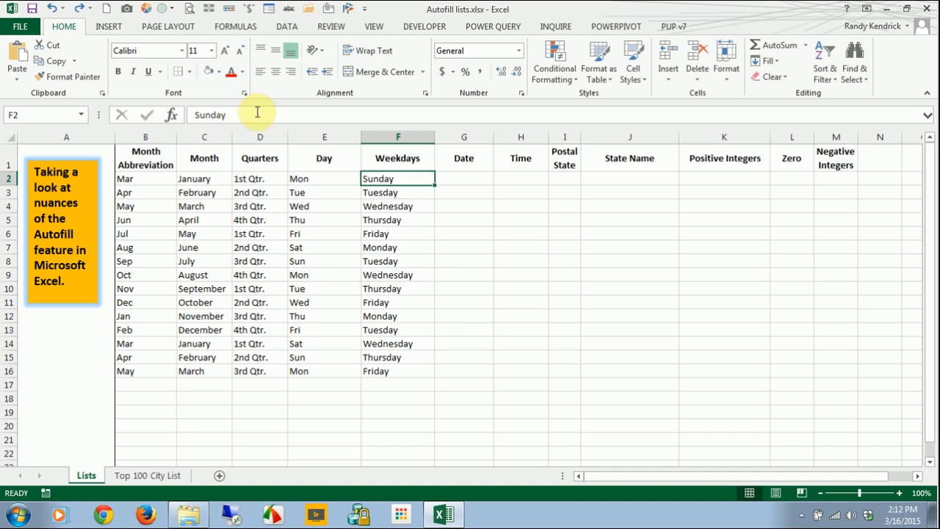
Step: Insert the current date 3/16/2015 in G2 and the current time 2:13 PM in H2
click(468, 180)
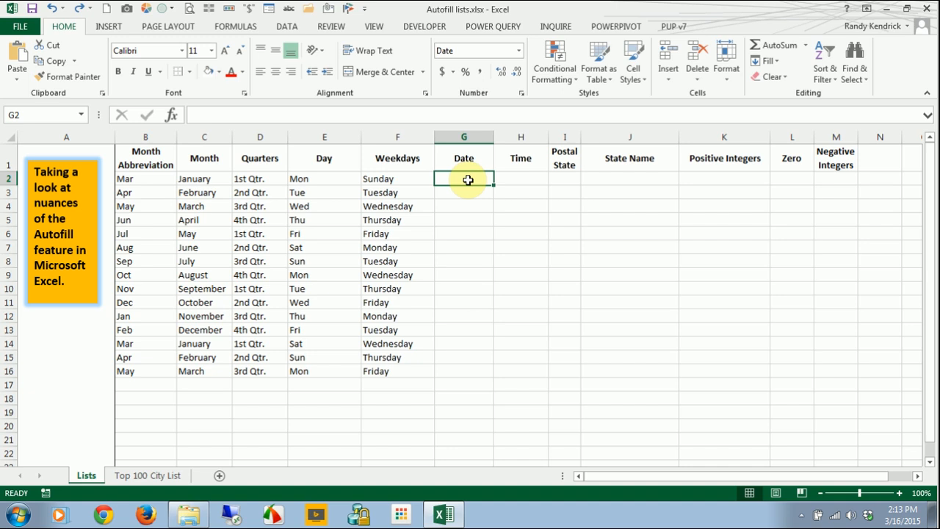
key(ctrl+semicolon)
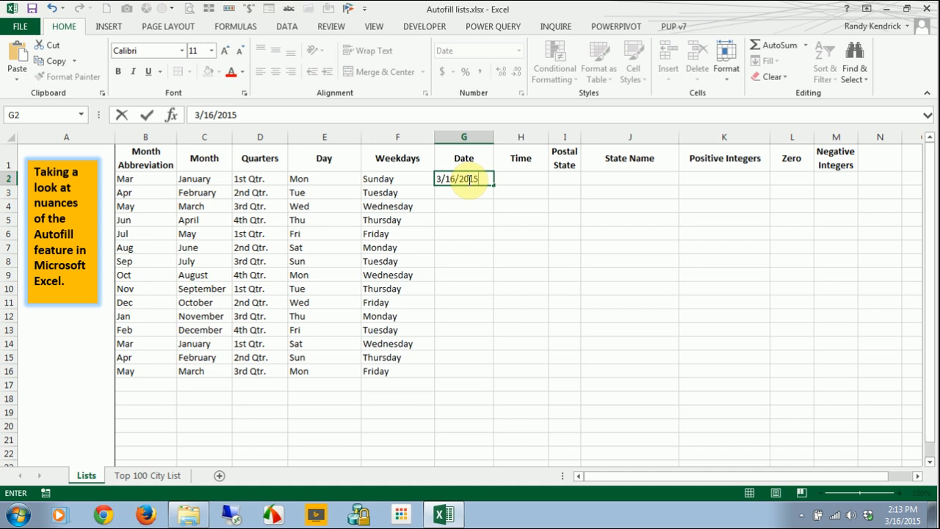
key(ctrl+Return)
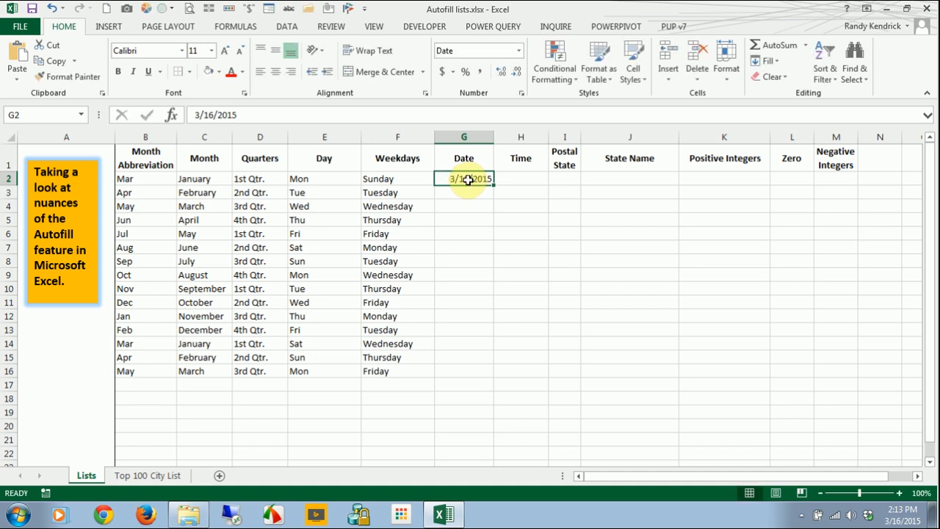
key(Tab)
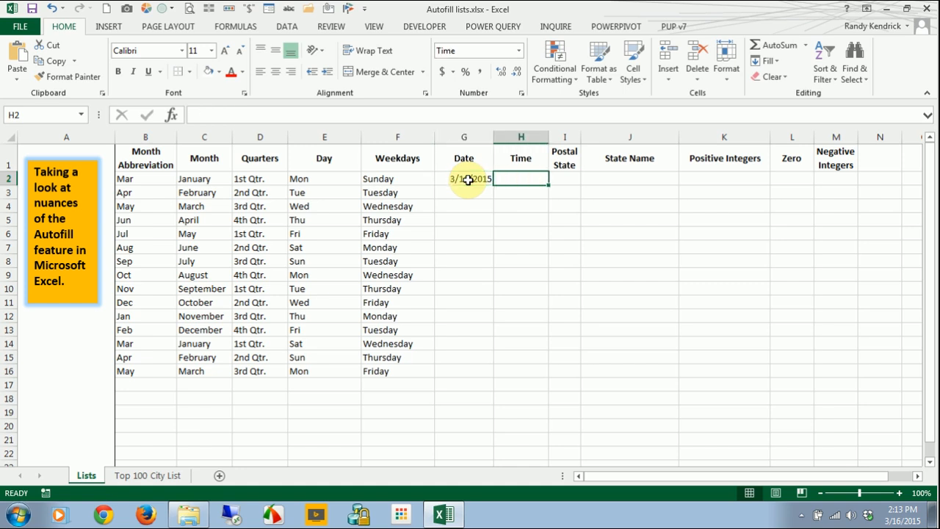
key(ctrl+shift+semicolon)
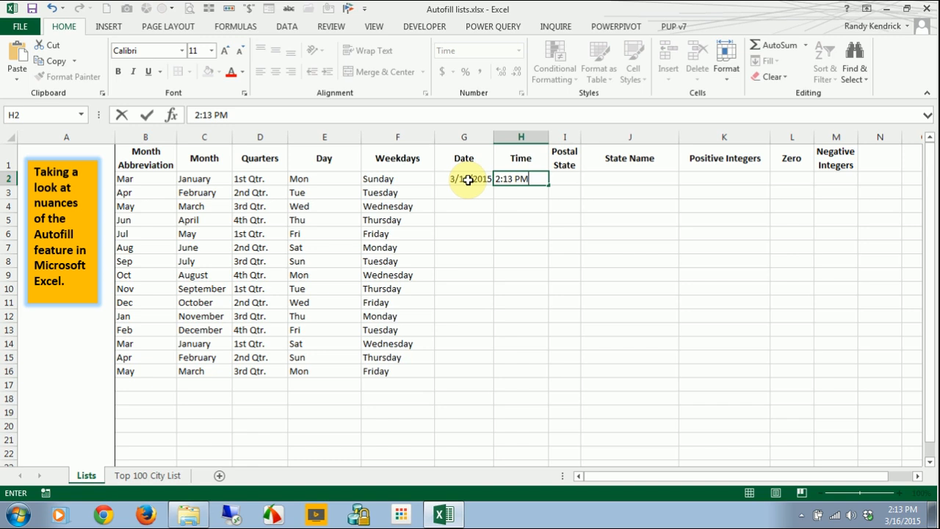
key(ctrl+Return)
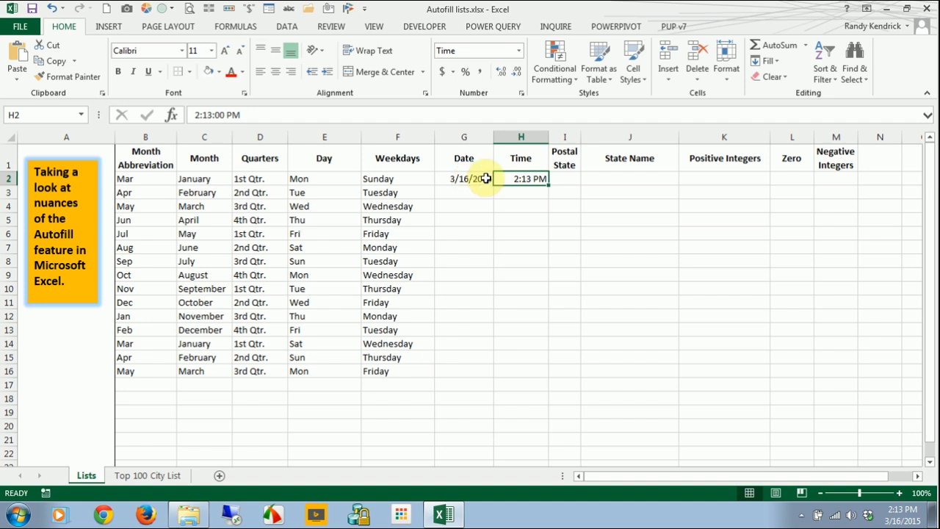
Step: Check the stored date and time entries in G2 and H2, then autofill the G2 date down through G16
click(481, 179)
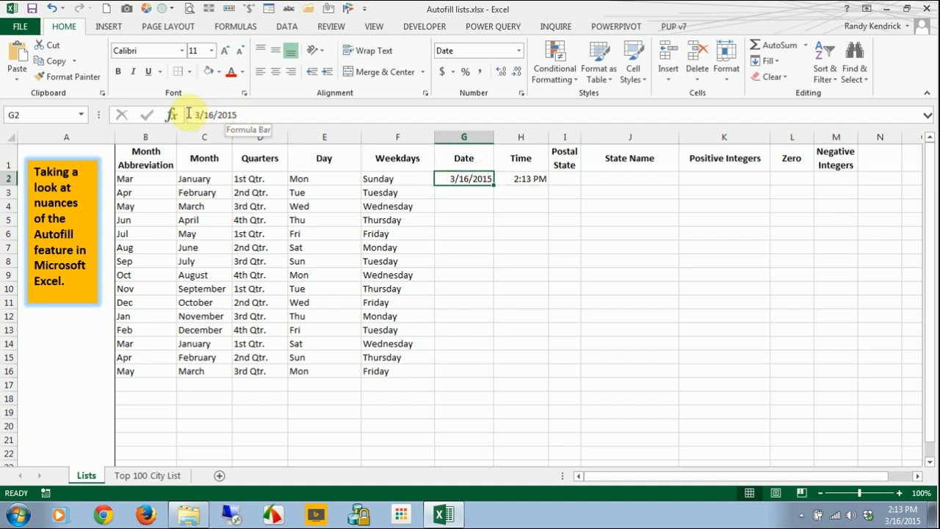
click(531, 178)
click(462, 177)
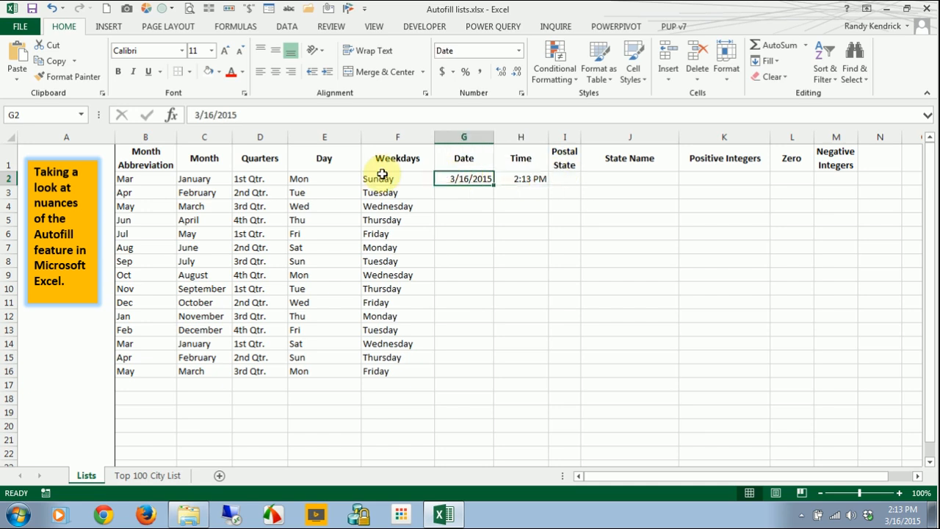
double_click(495, 186)
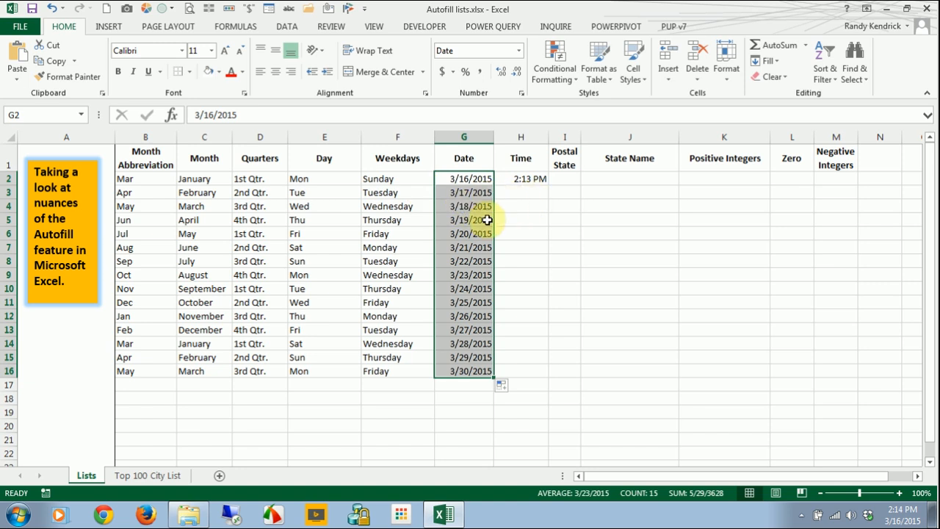
Step: Try the Fill Weekdays option on the filled dates in G2:G16, then the Fill Months option
click(514, 391)
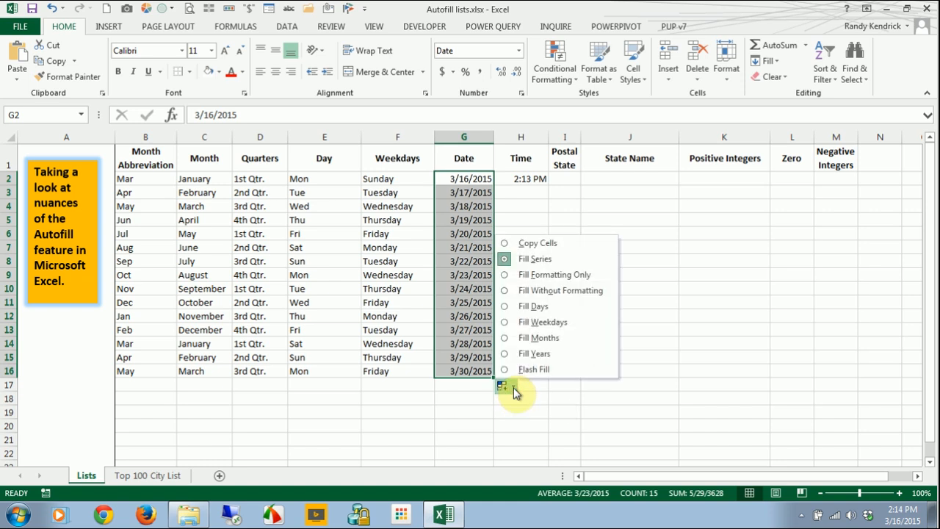
click(525, 329)
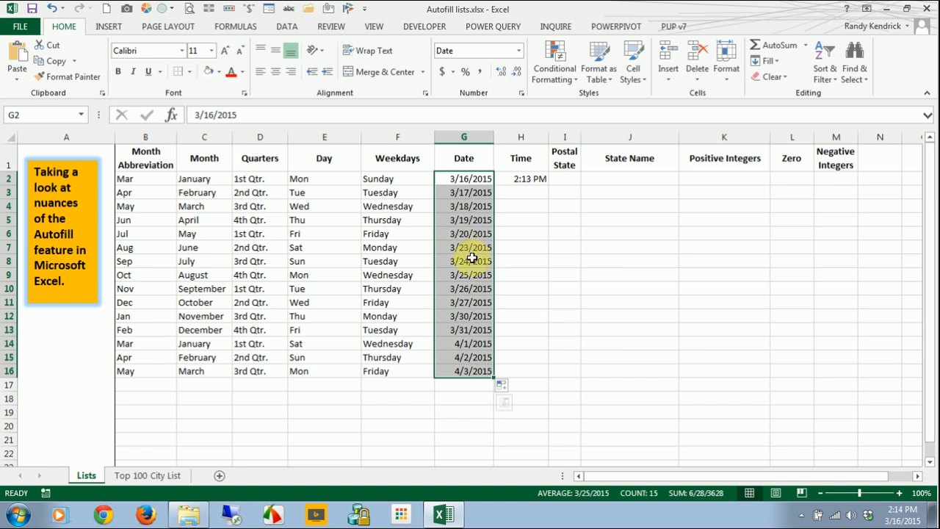
click(514, 388)
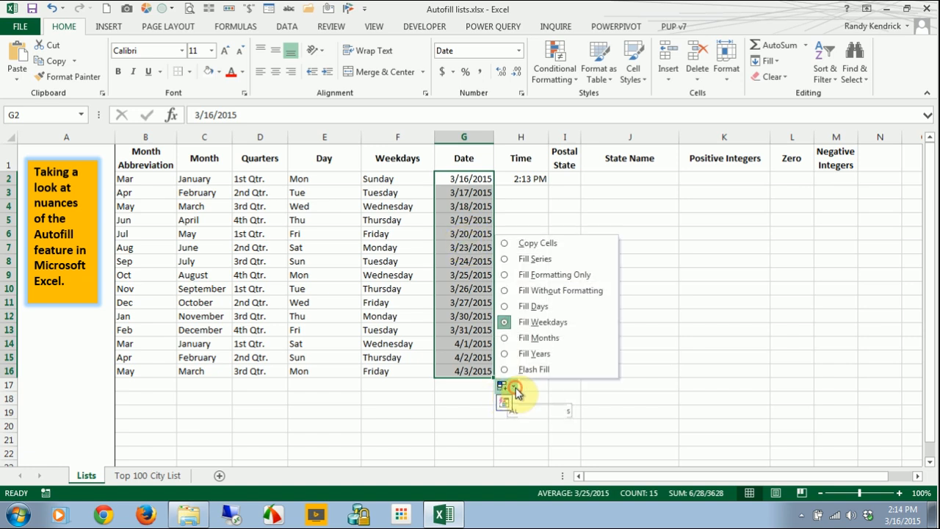
click(535, 338)
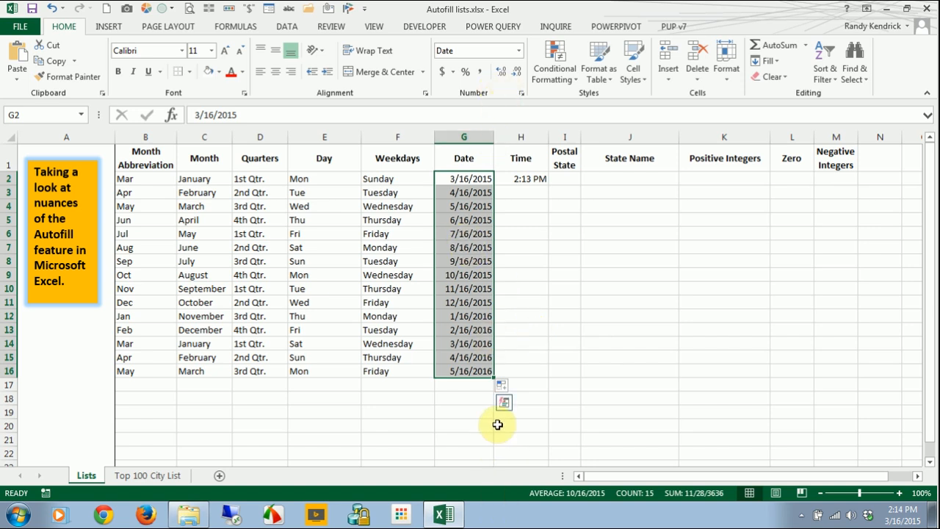
Step: Switch the date series in G2:G16 to Fill Years so each row advances by one year
click(516, 386)
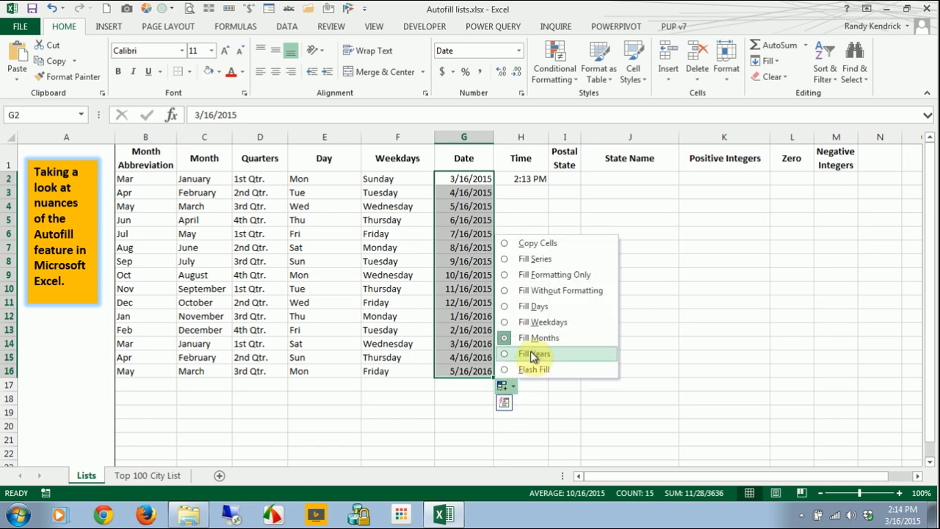
click(534, 354)
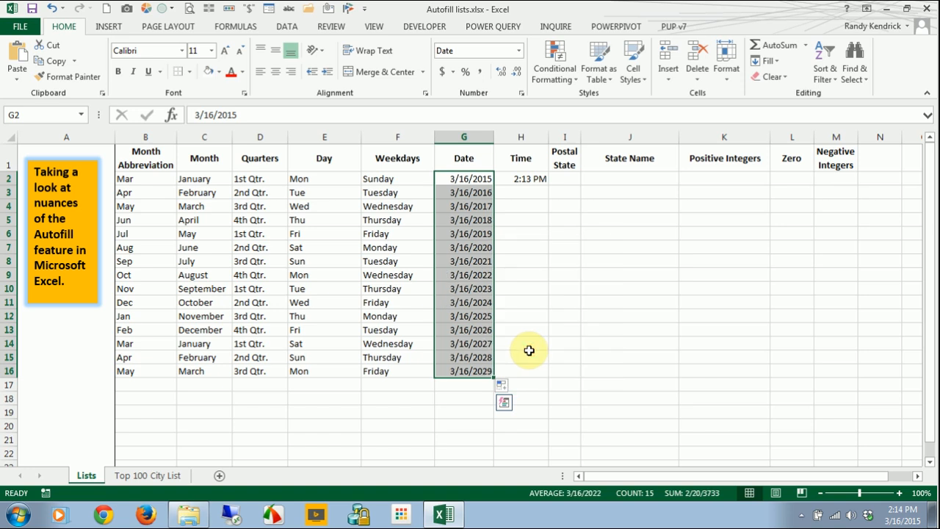
Step: Autofill the time from H2 down through H16 and review the available fill options, keeping Fill Series
click(540, 180)
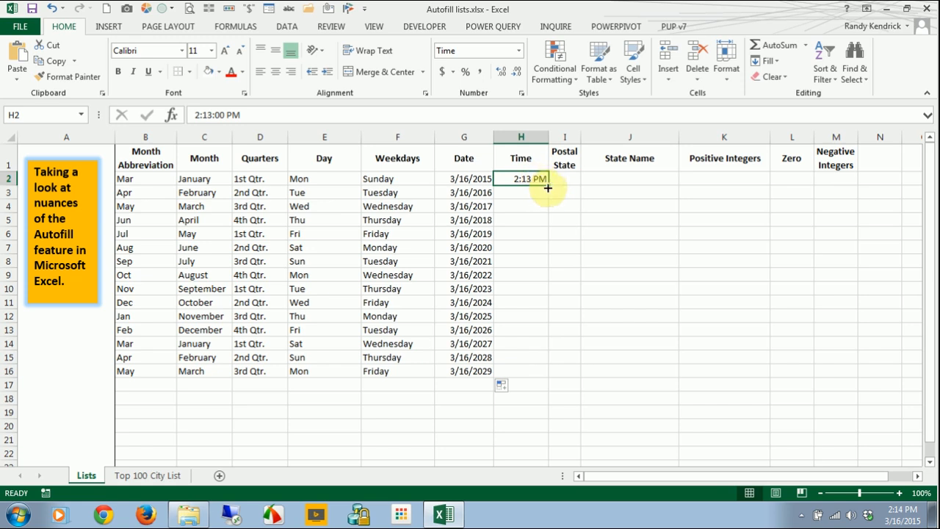
drag(549, 188, 548, 375)
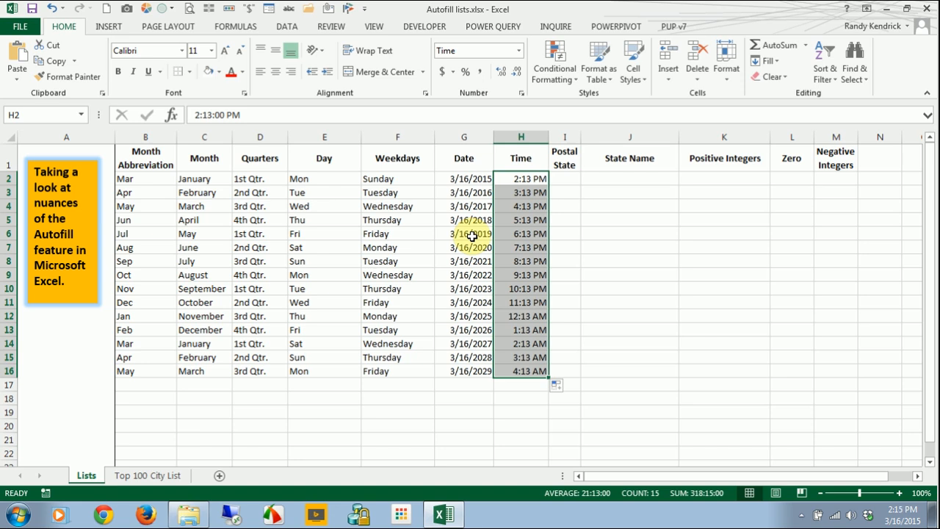
click(568, 387)
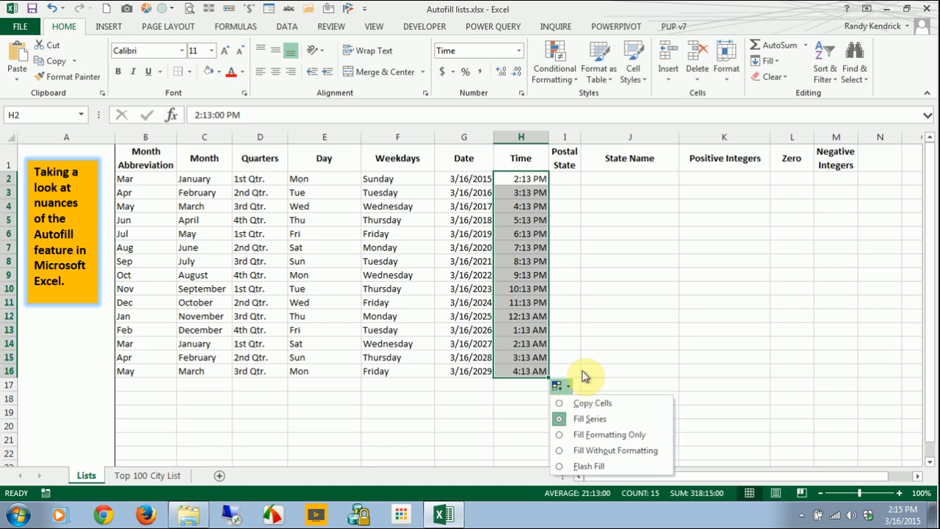
click(582, 371)
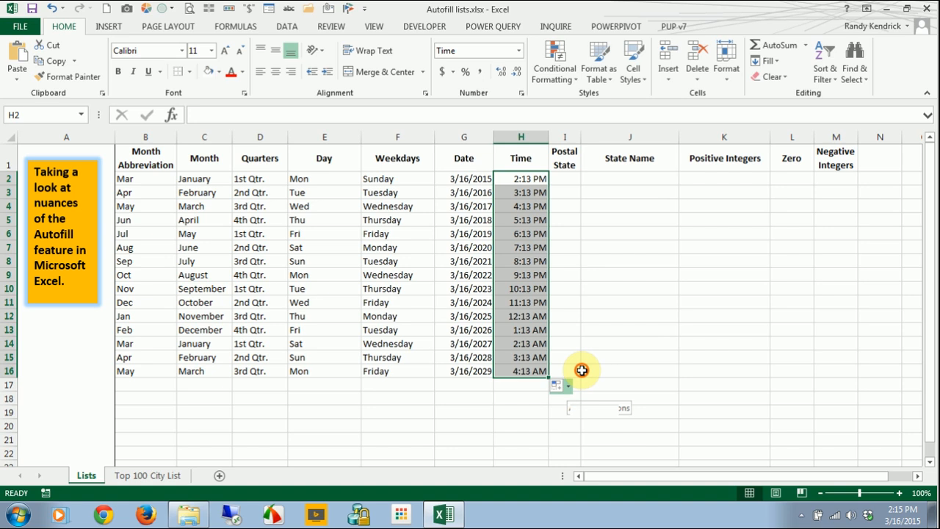
Step: Try refilling H2:H16 as a linear column series from the H2 time with a step value of .5
click(524, 183)
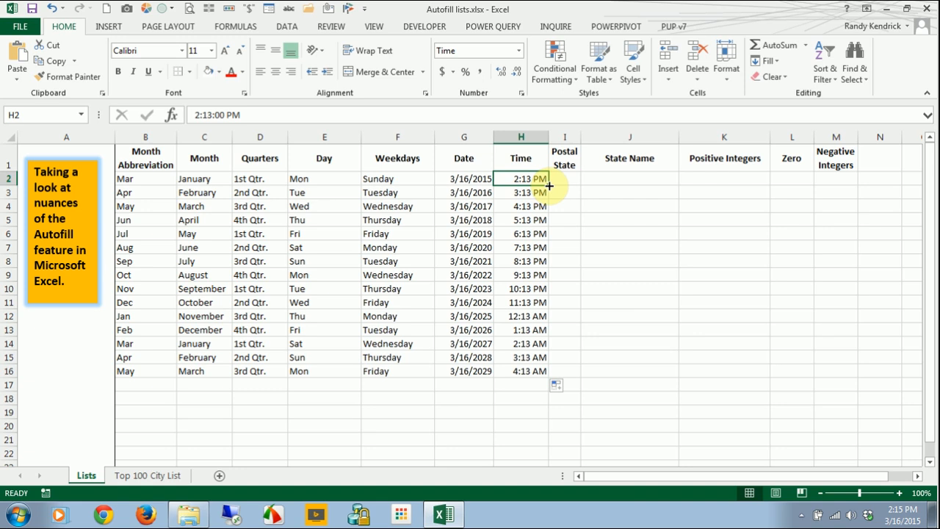
drag(550, 186, 533, 365)
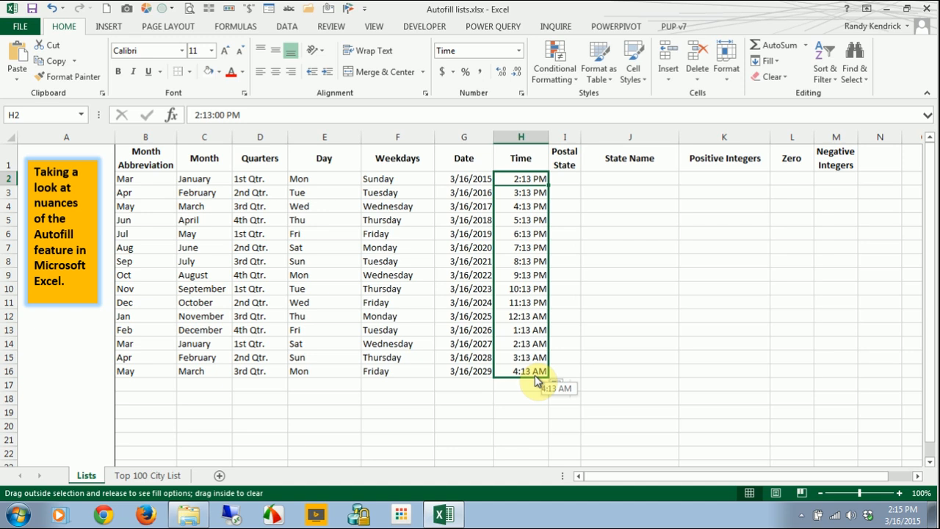
right_click(535, 380)
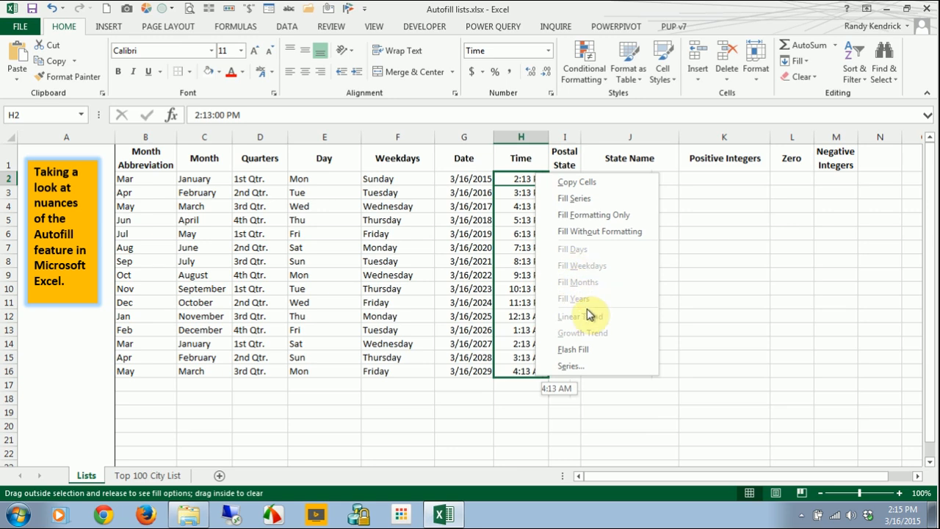
click(570, 371)
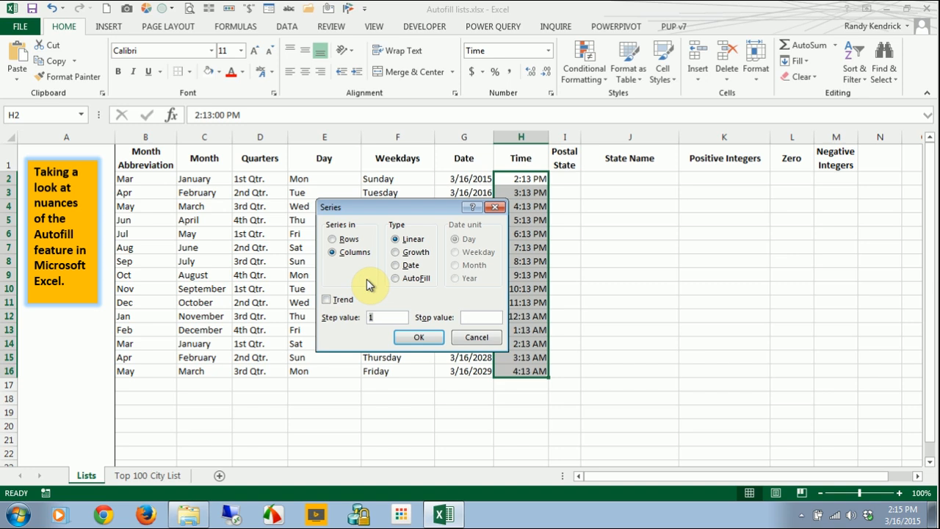
key(BackSpace)
text(.5)
click(419, 338)
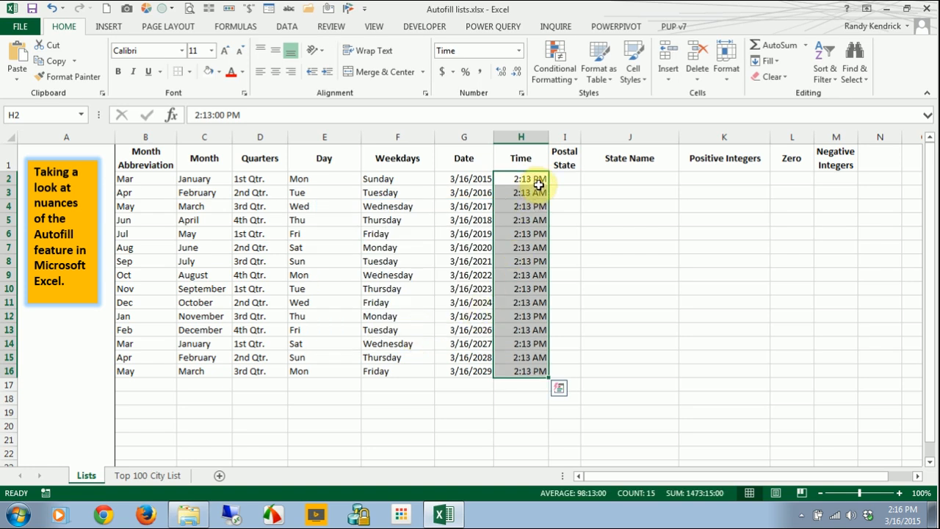
Step: Inspect the stored values of the times in H2 through H5, then undo the stepped series fill
click(534, 182)
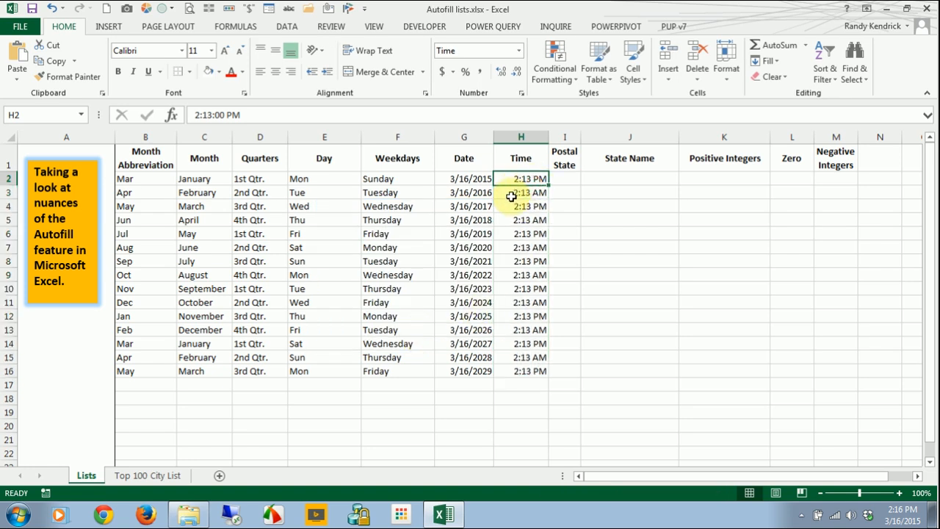
click(518, 196)
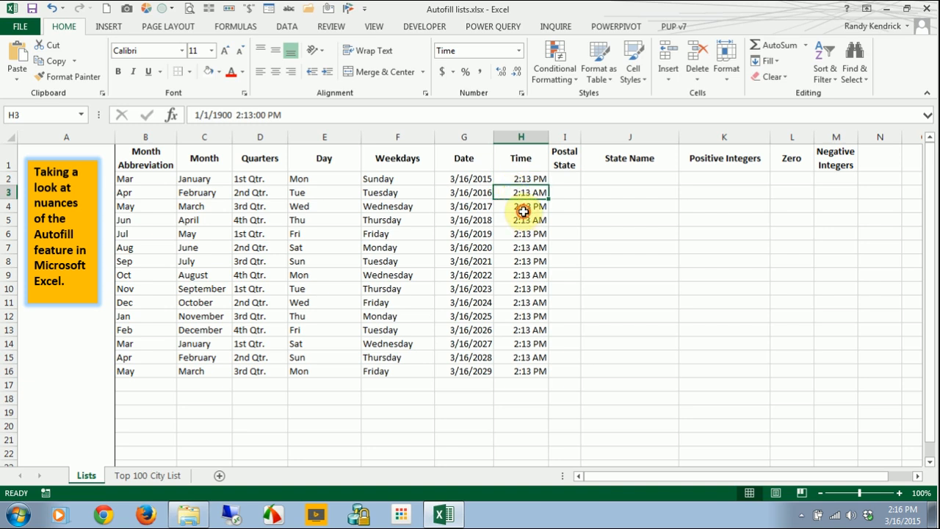
click(521, 209)
click(523, 222)
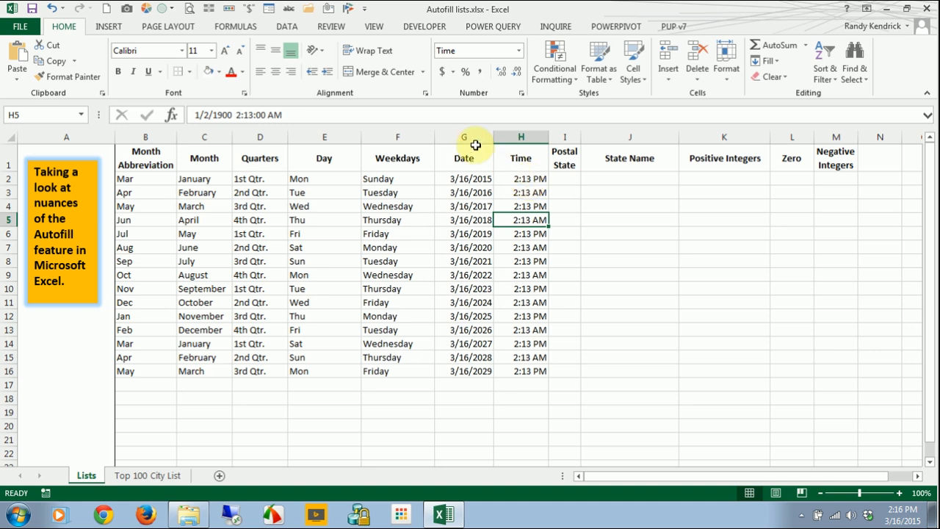
key(ctrl+z)
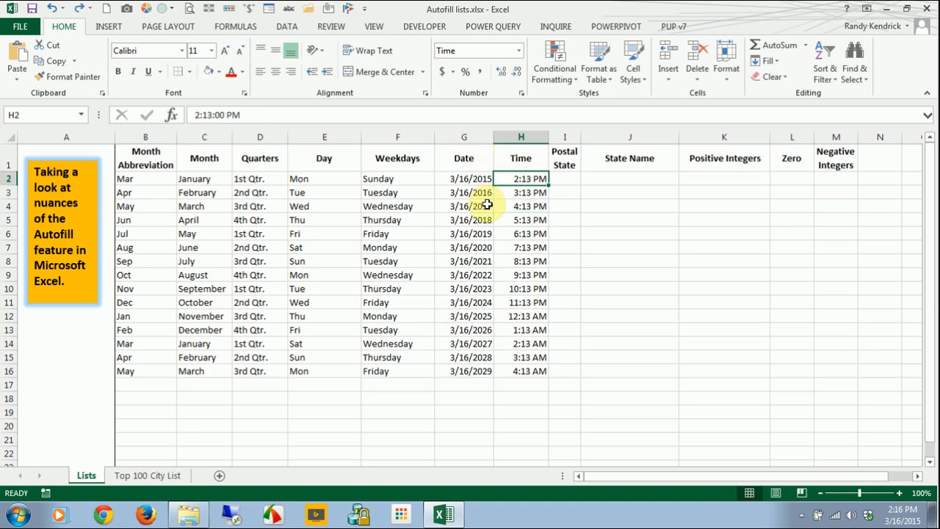
Step: Enter the postal abbreviation AK in I2 and autofill the Postal State column down through I16
click(569, 179)
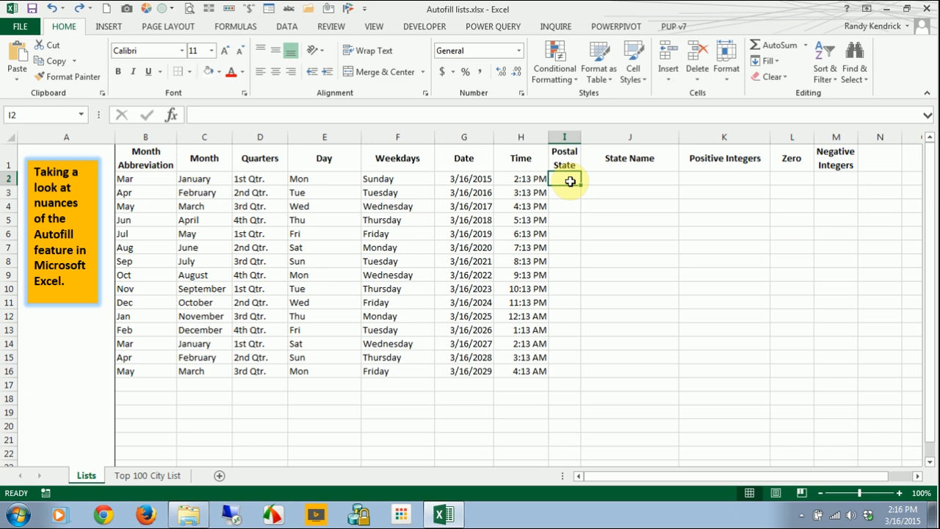
text(AK)
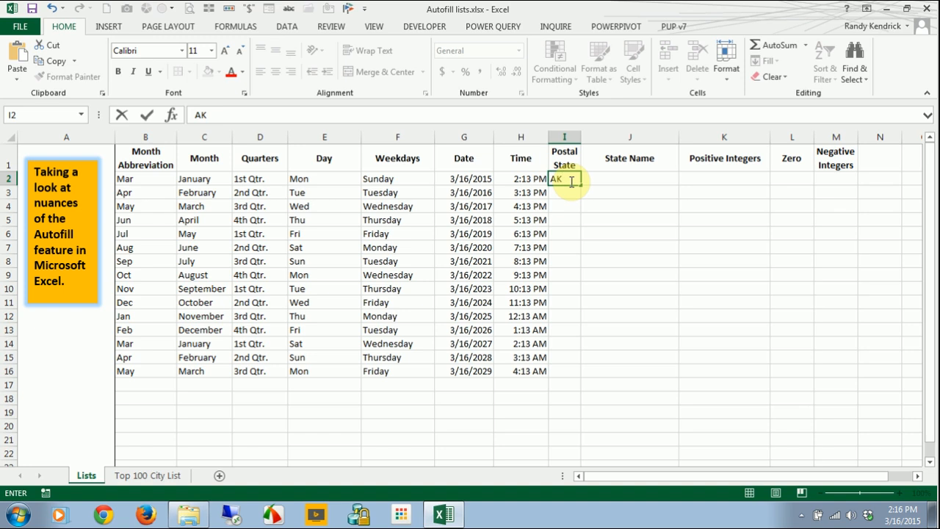
key(ctrl+Return)
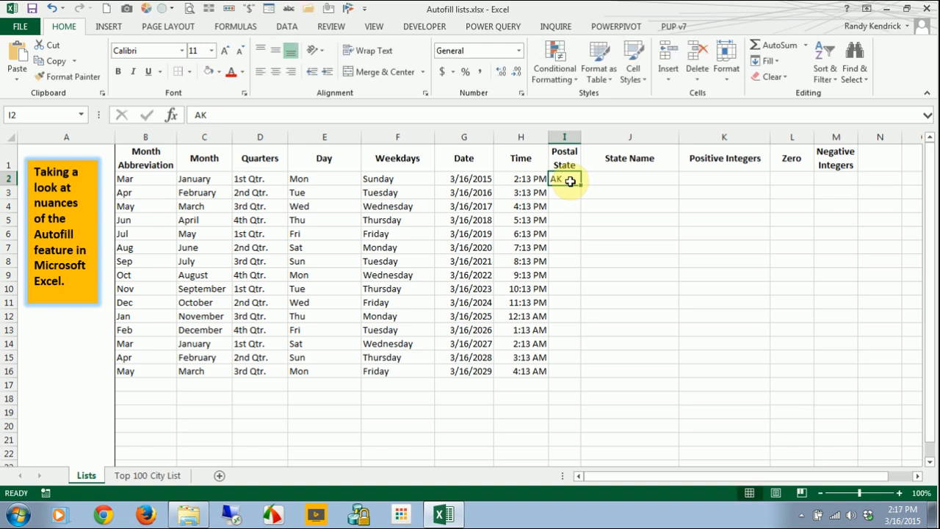
double_click(580, 186)
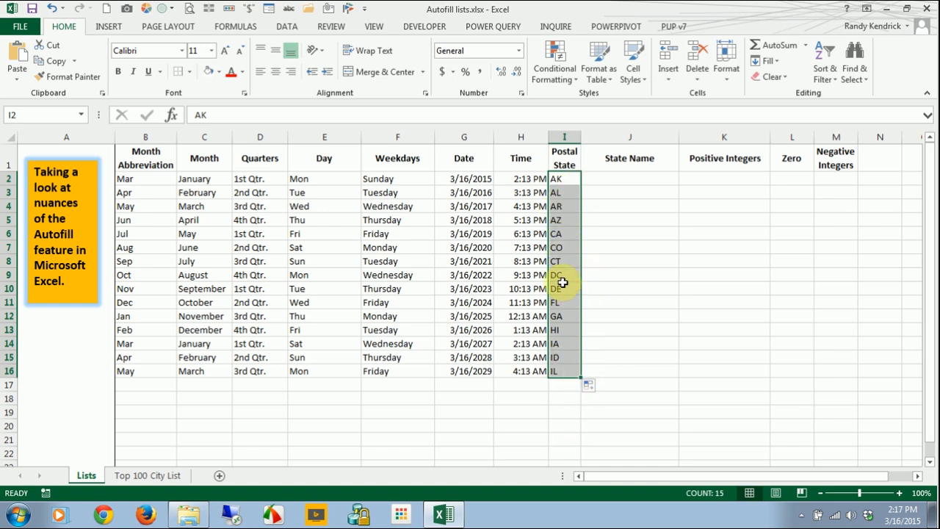
Step: Enter Alabama in J2 and autofill the State Name column down through J16
click(620, 181)
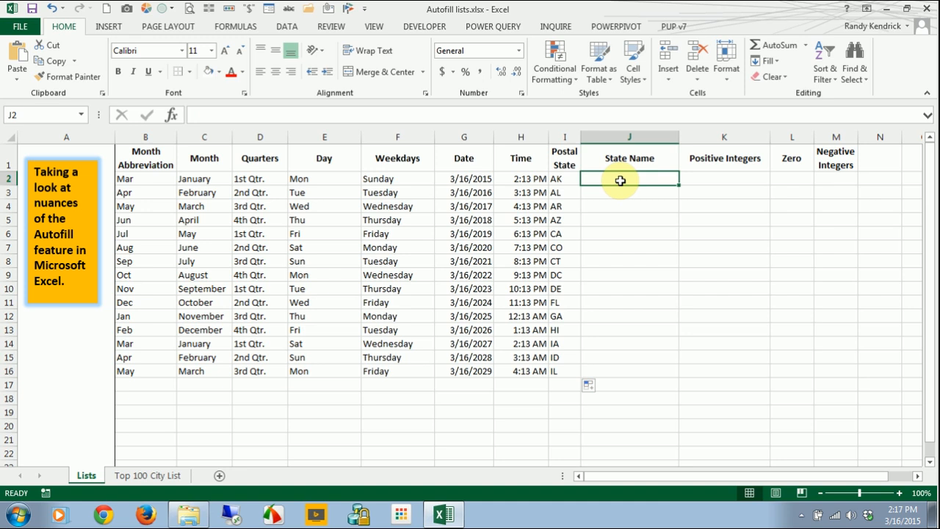
text(Alabama)
key(ctrl+Return)
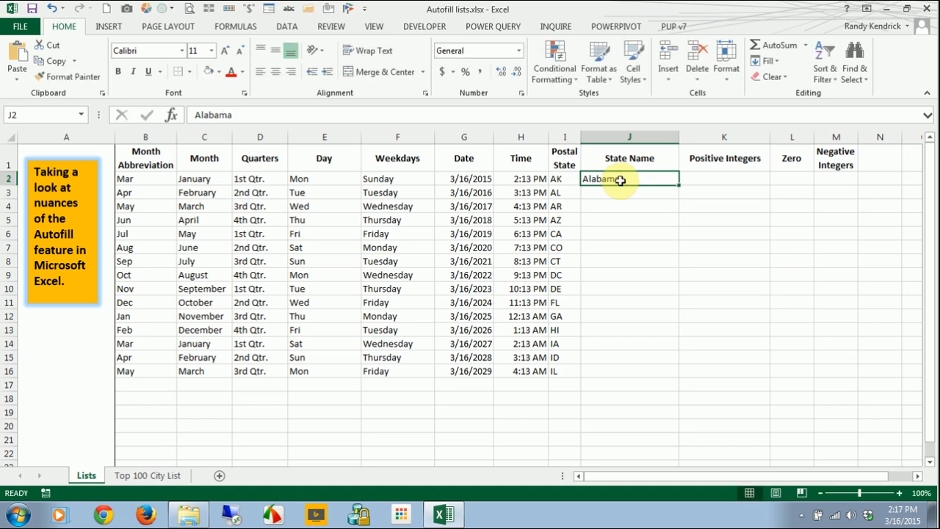
drag(678, 185, 678, 185)
double_click(679, 186)
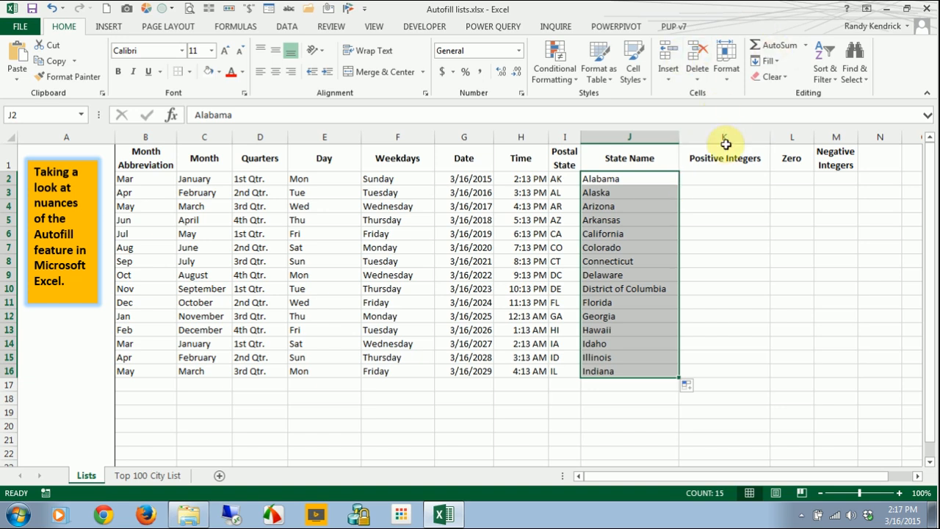
Step: Enter 1 in K2 and autofill the Positive Integers column down through K16 from that single value
click(728, 181)
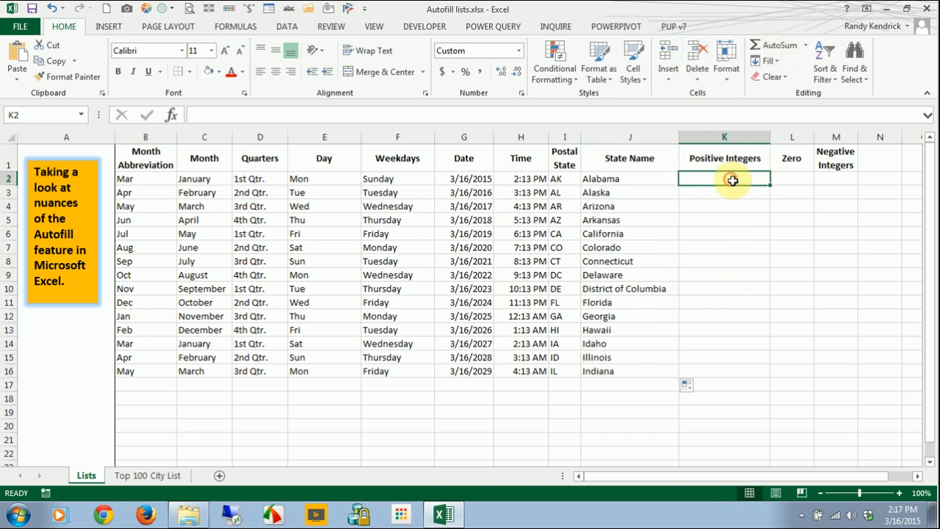
text(1)
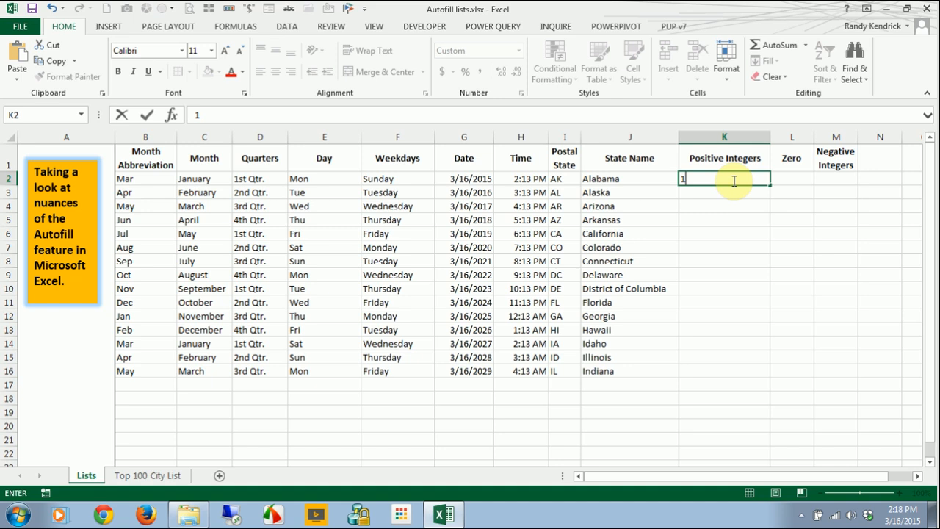
key(ctrl+Return)
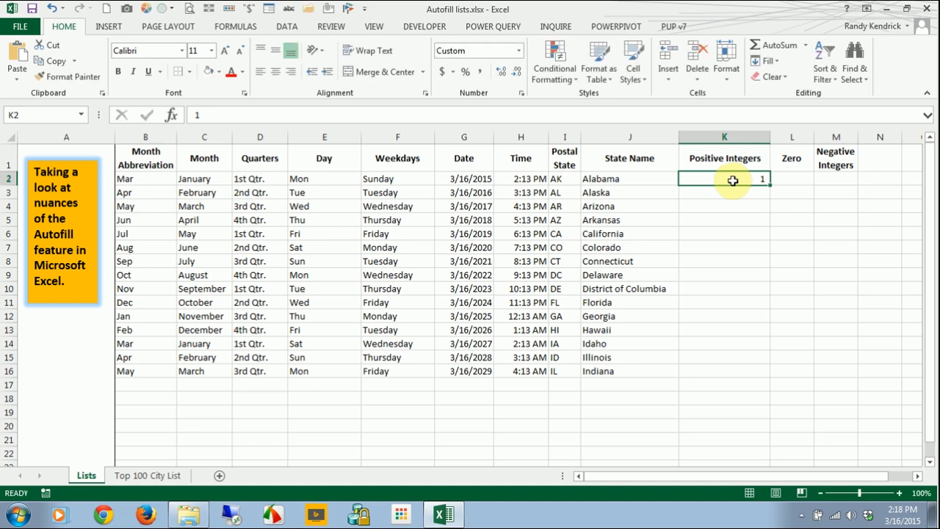
double_click(771, 187)
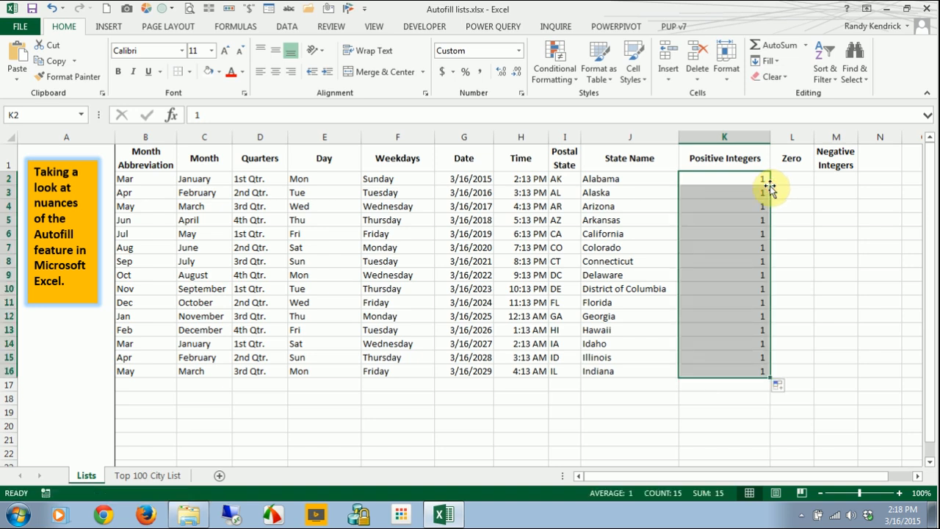
Step: Set K3 to 2 and autofill the K2:K3 pair down through K16 as a series increasing by one
click(747, 184)
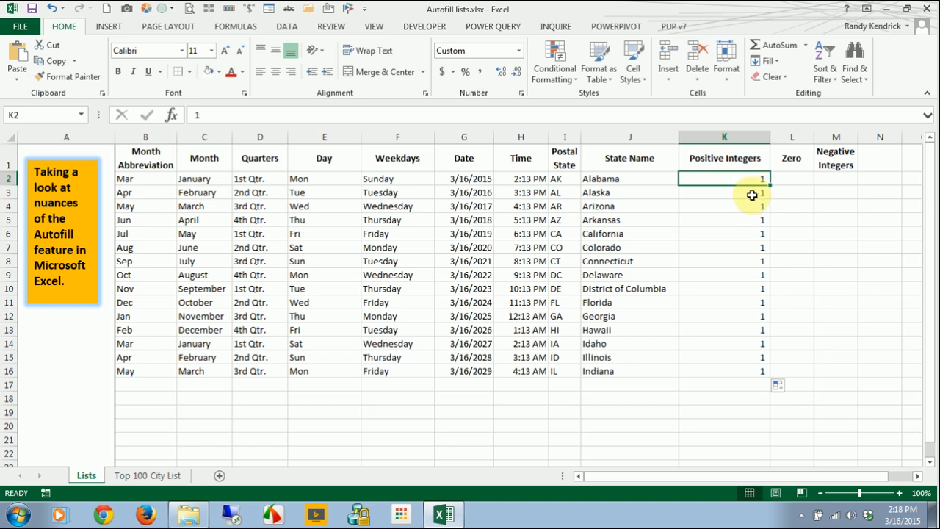
click(753, 195)
text(2)
key(Return)
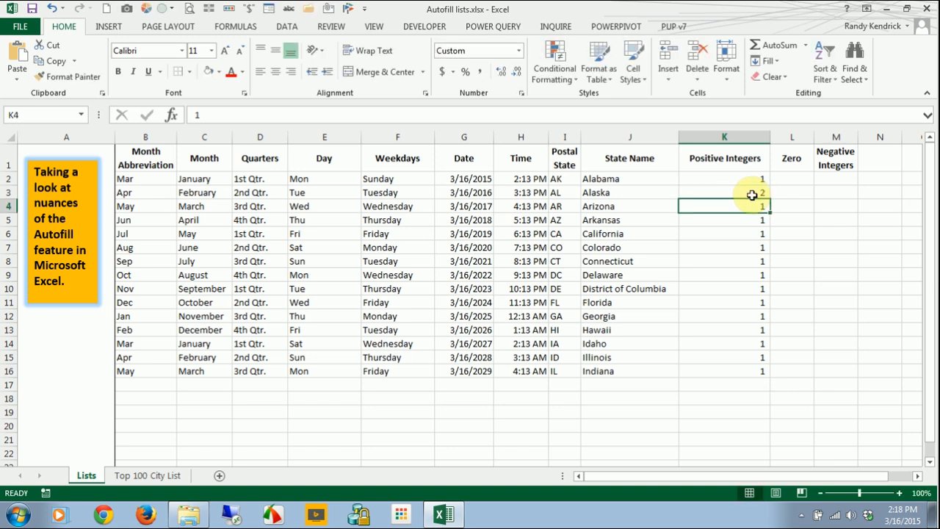
drag(764, 178, 766, 191)
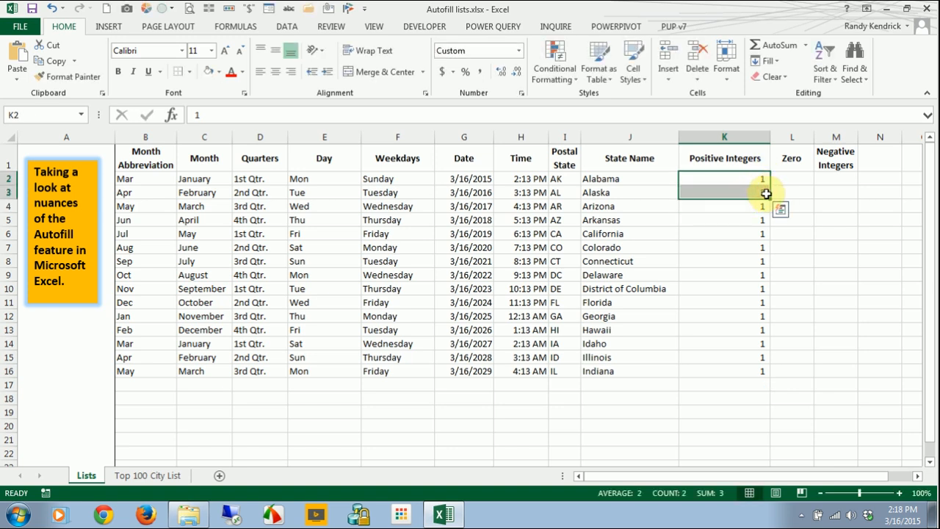
drag(756, 309, 756, 374)
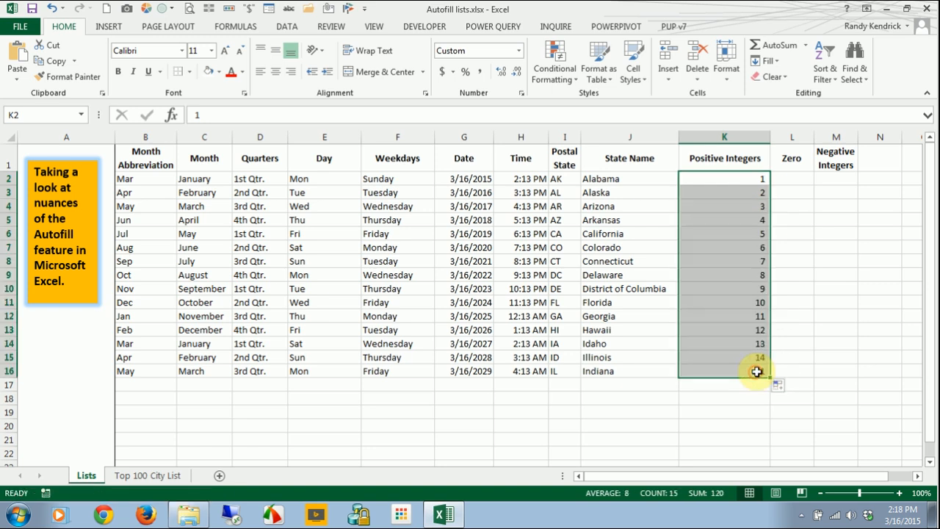
Step: Set K3 to 20, autofill the K2:K3 pair down through K16, and review the available fill options
click(740, 178)
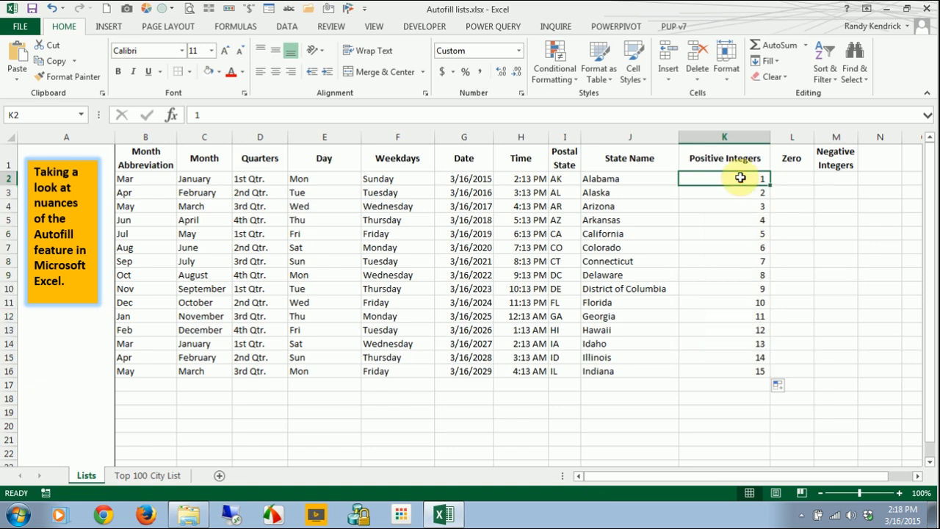
key(Down)
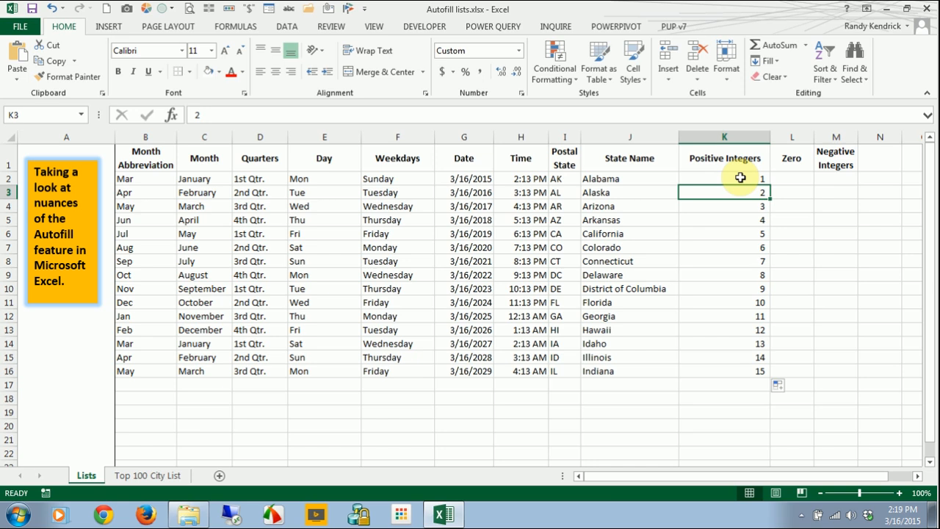
text(20)
click(740, 178)
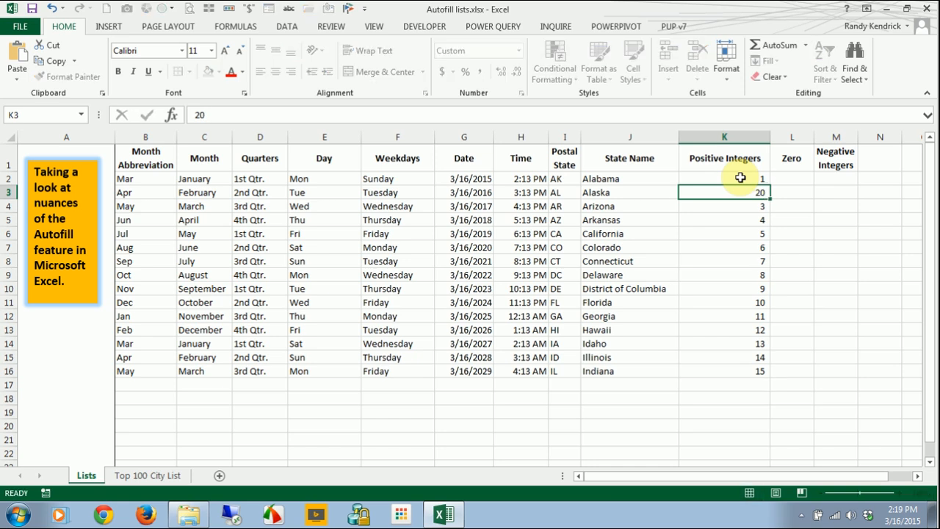
drag(736, 178, 733, 189)
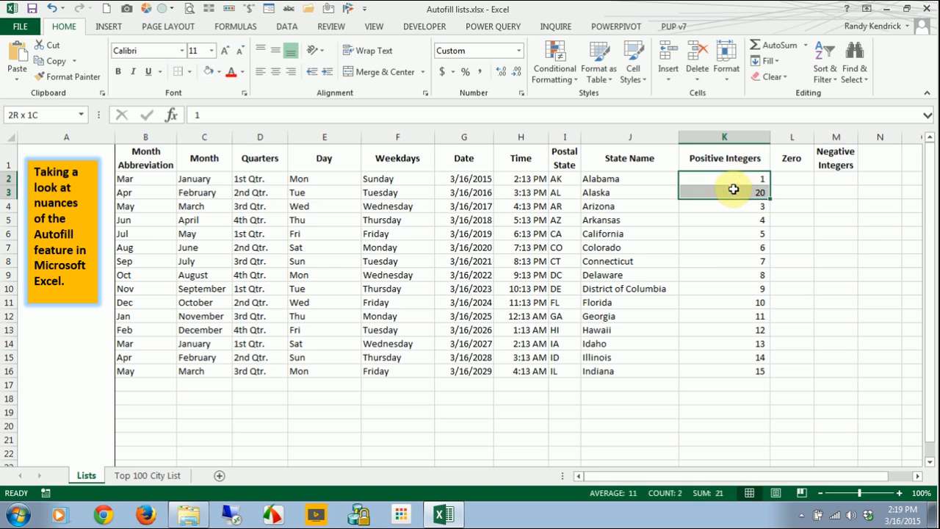
double_click(770, 199)
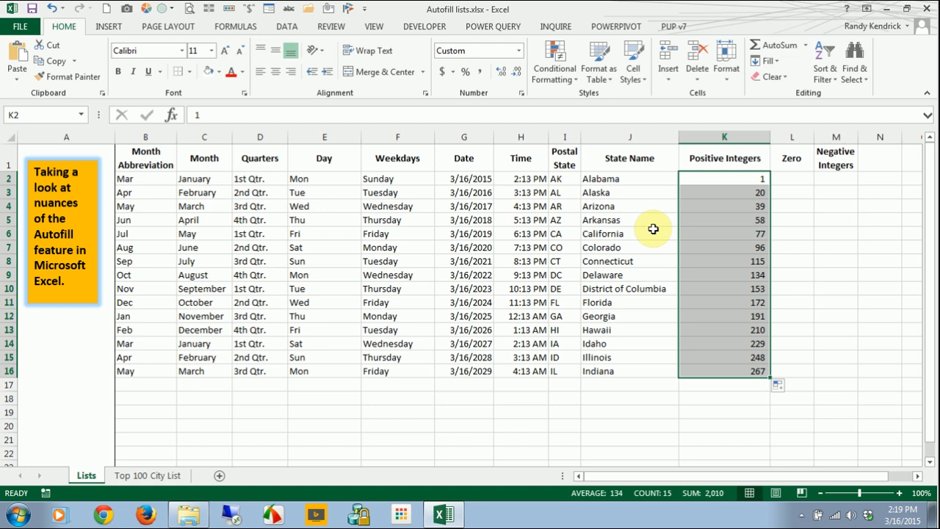
click(790, 389)
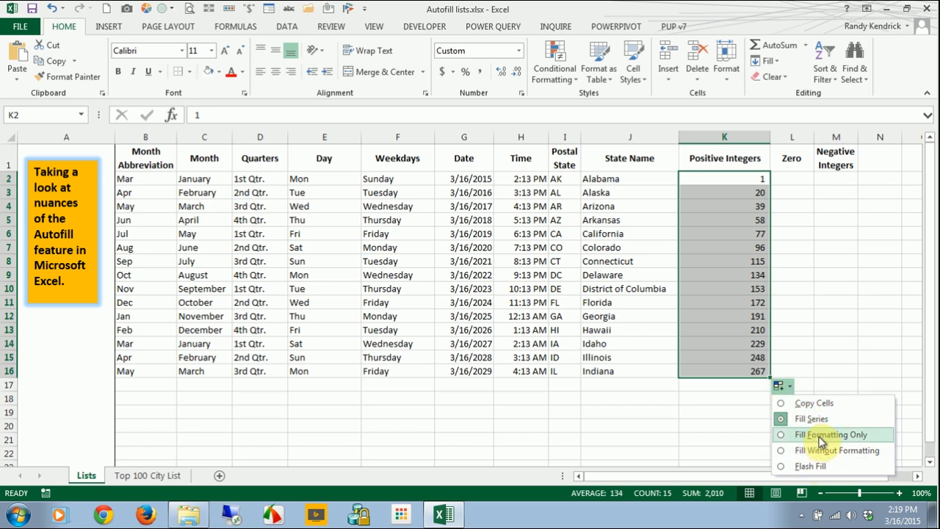
click(846, 346)
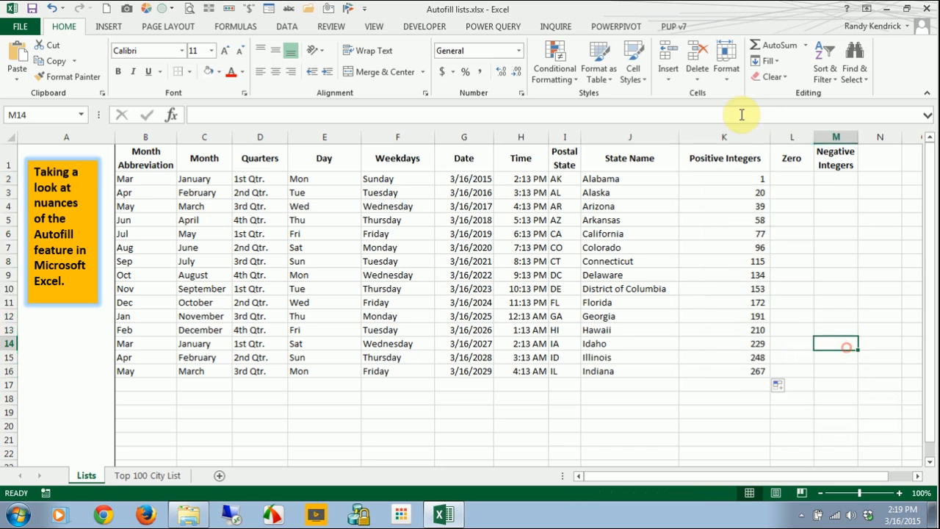
Step: Refill K2:K16 as a Growth series in columns with a step value of 2
drag(712, 181, 717, 187)
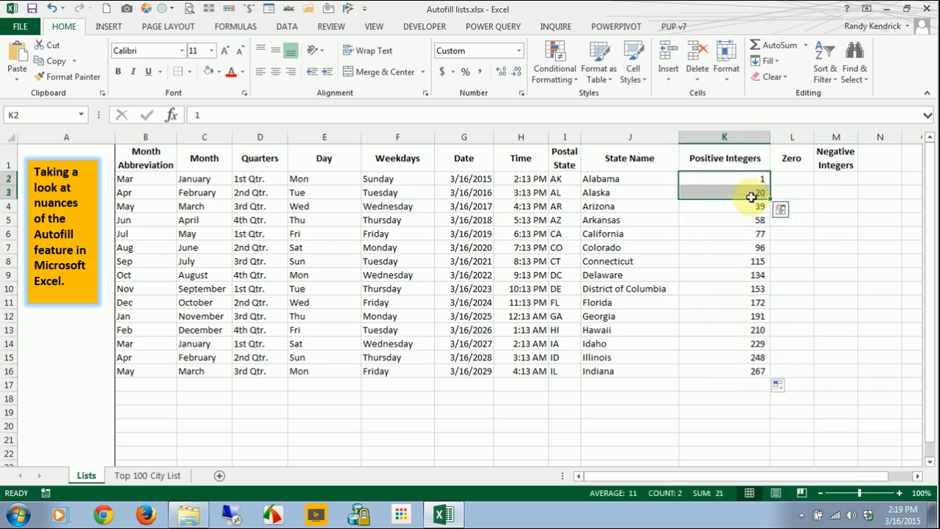
drag(770, 199, 739, 379)
click(761, 367)
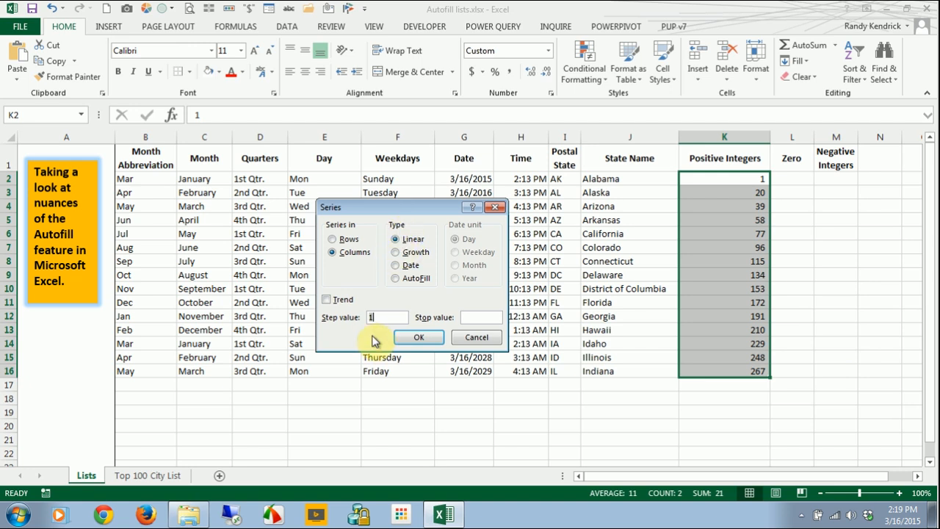
text(2)
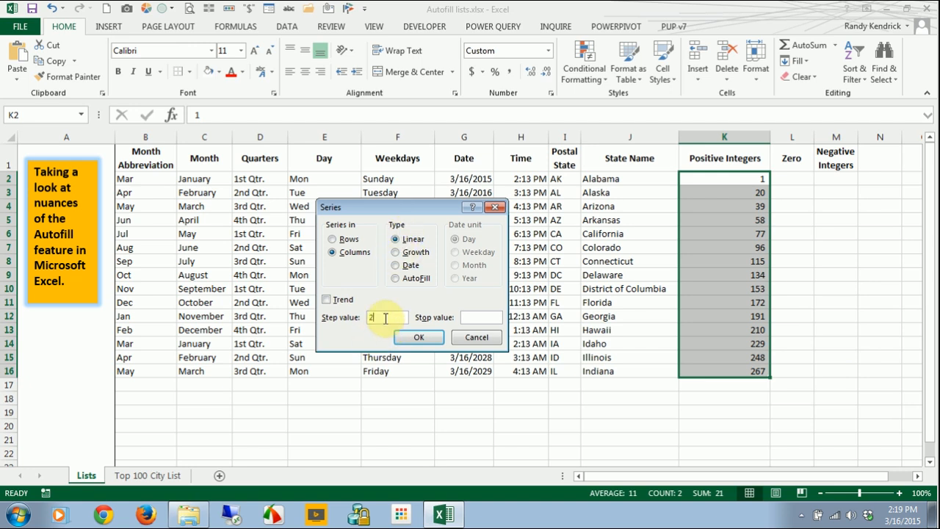
click(396, 252)
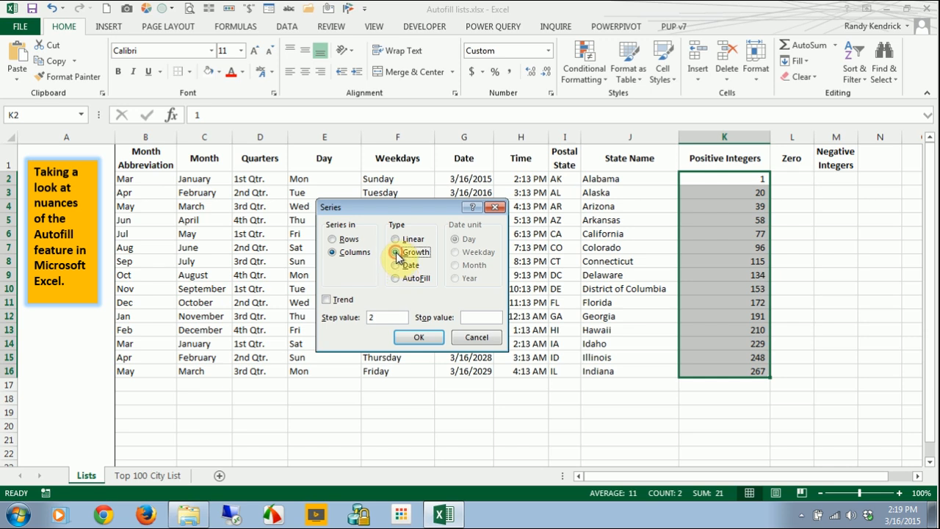
click(417, 338)
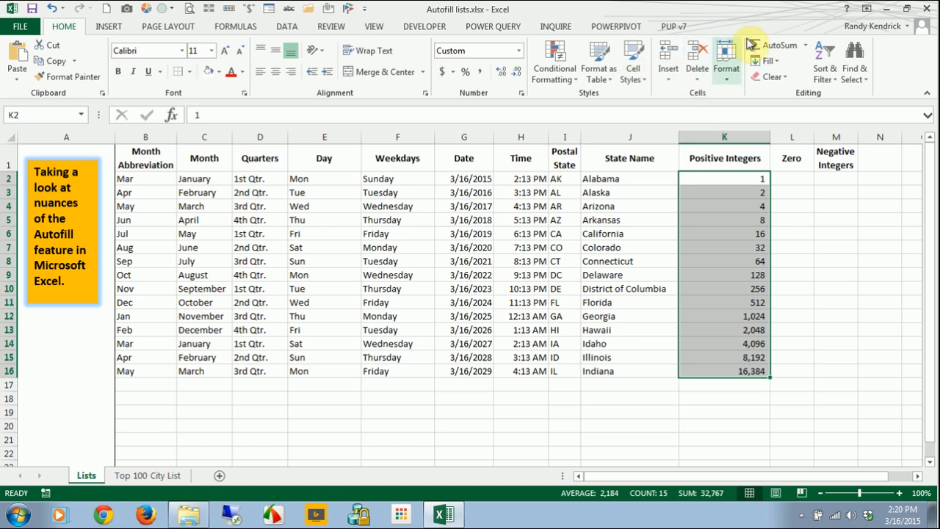
Step: Enter 0 in L2 and autofill the Zero column down through L16
click(806, 175)
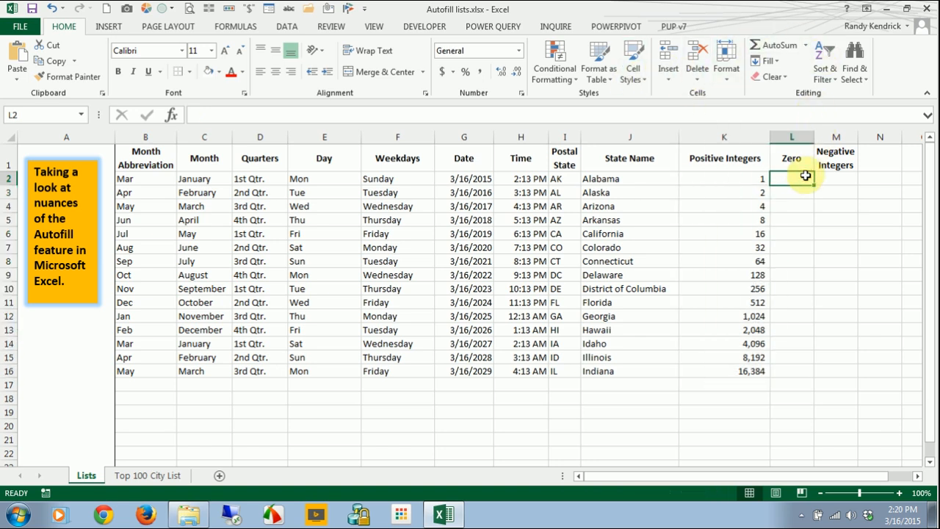
text(0)
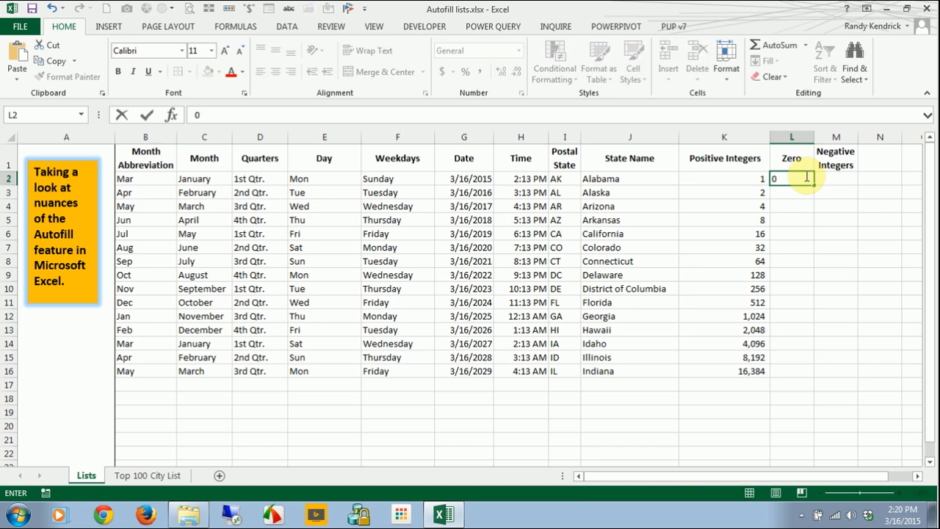
key(Return)
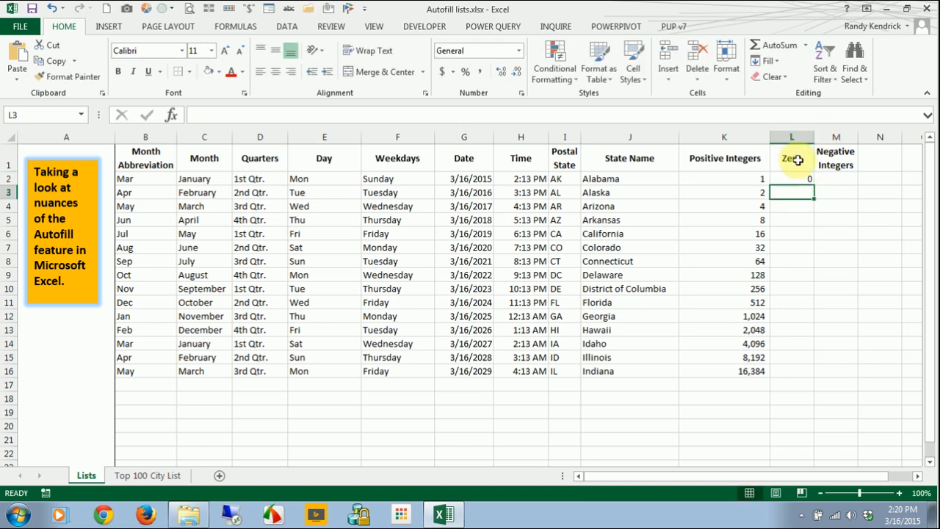
click(799, 176)
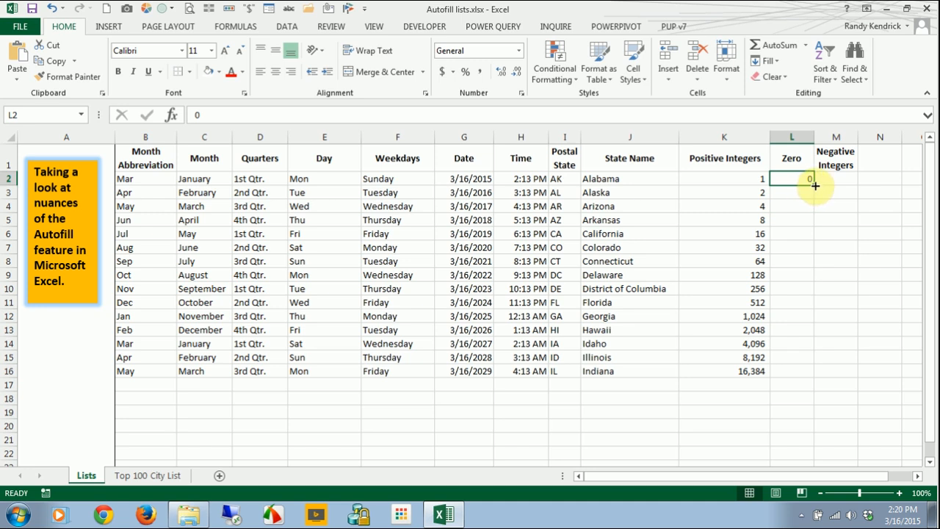
drag(814, 186, 779, 371)
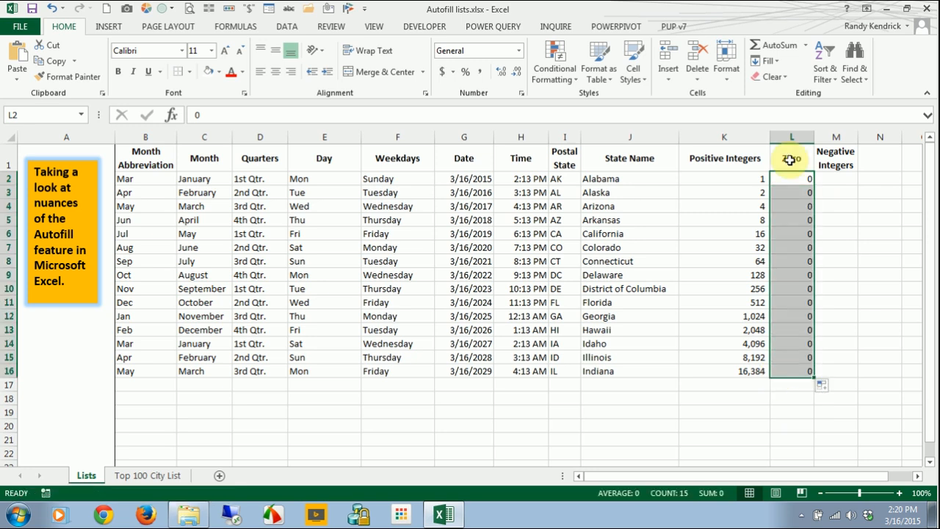
Step: Refill L2:L16 in the Zero column as a Linear series in columns with a step value of 1
click(799, 181)
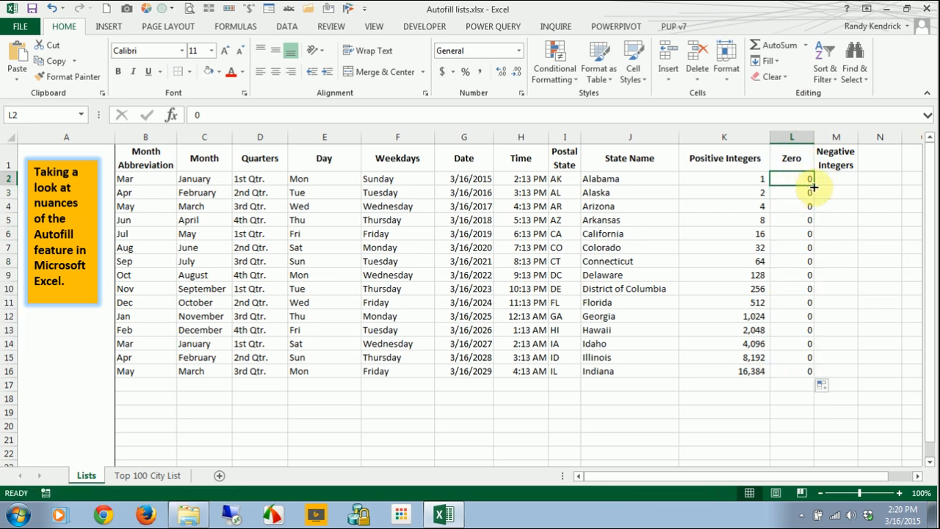
drag(815, 186, 785, 376)
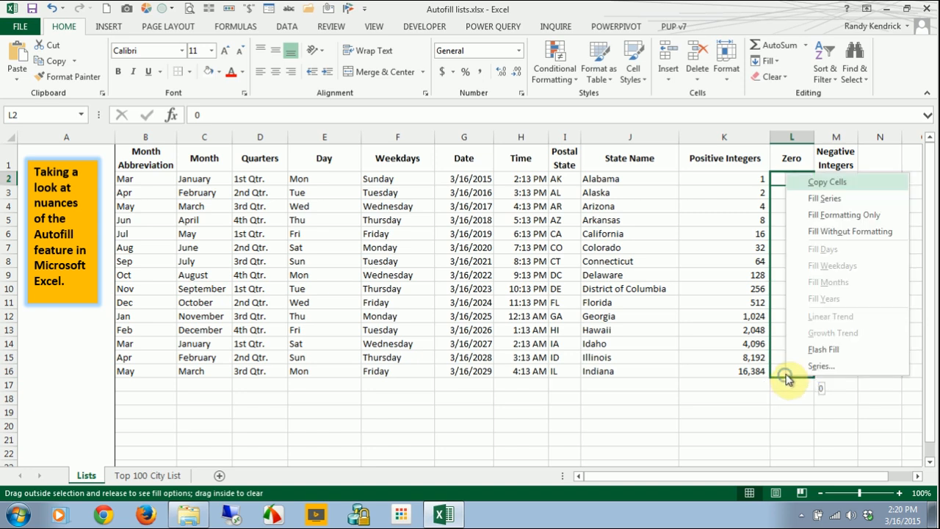
click(827, 369)
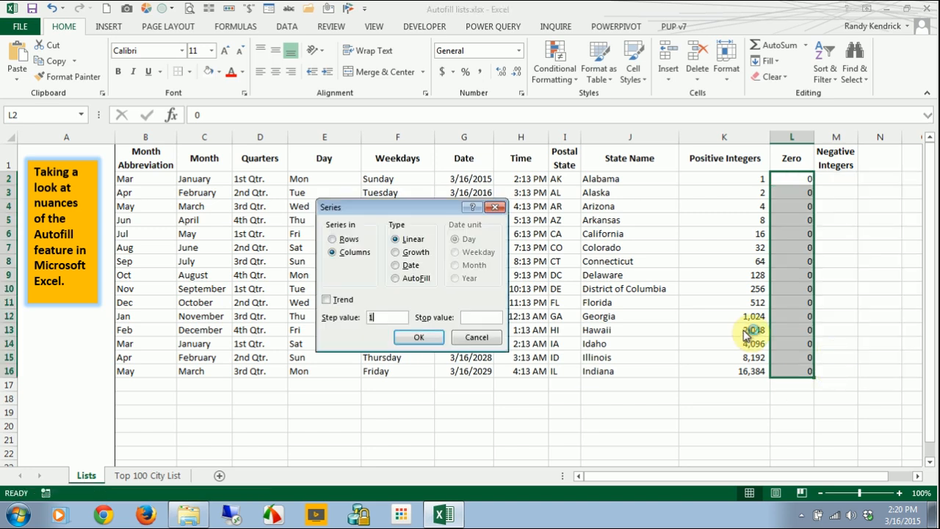
click(418, 338)
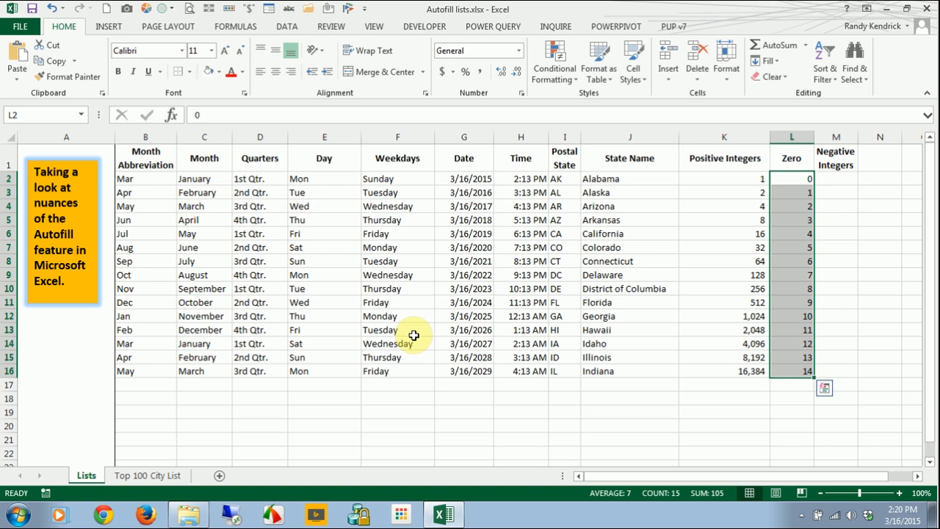
Step: Enter -5 in M2 and autofill the Negative Integers column down through M16
click(831, 179)
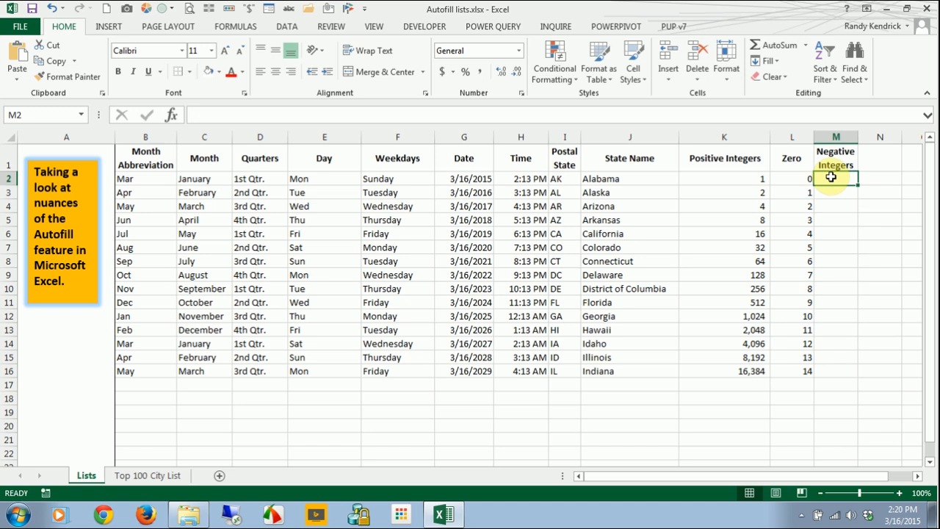
text(-)
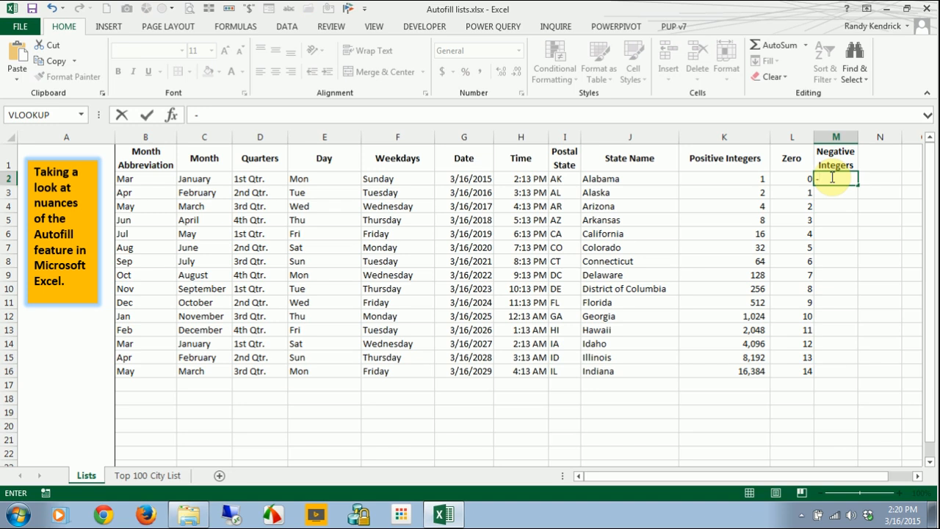
text(5)
key(ctrl+Return)
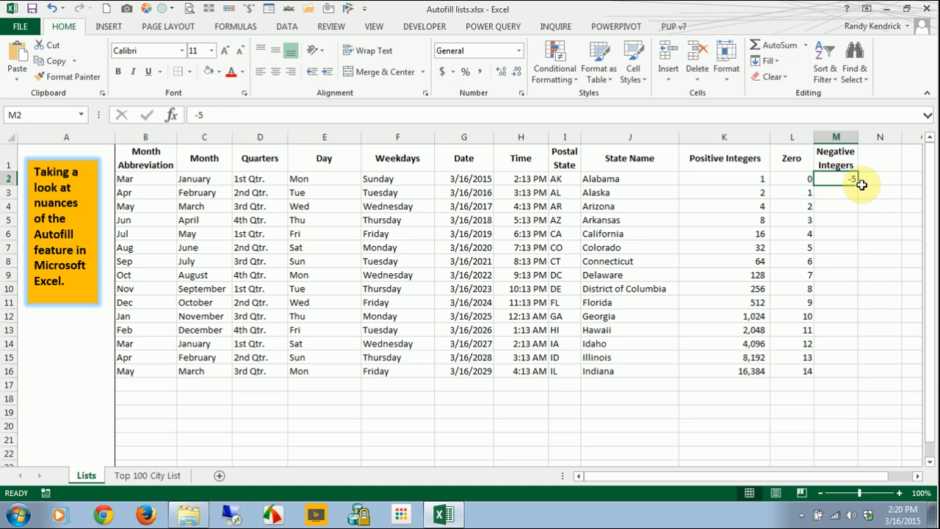
double_click(859, 184)
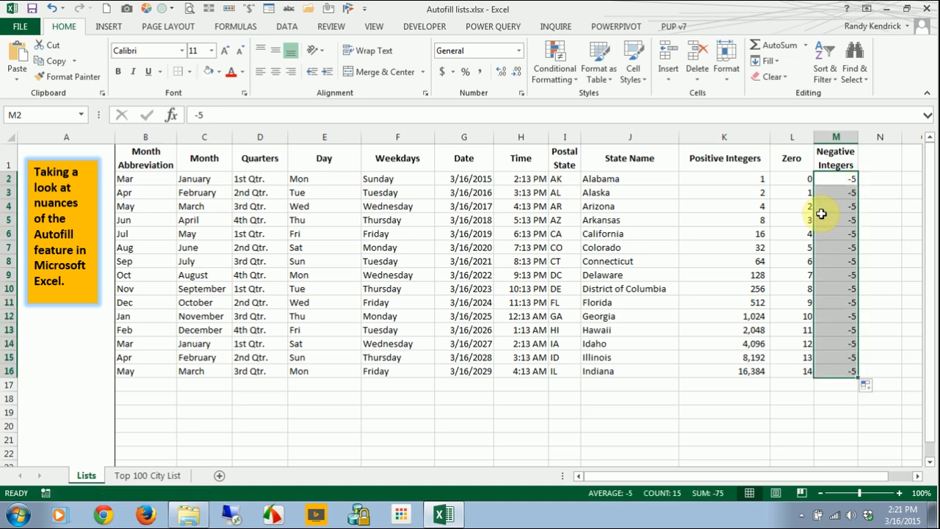
Step: Refill M2:M16 as a Linear series in columns with a step value of 1
click(844, 179)
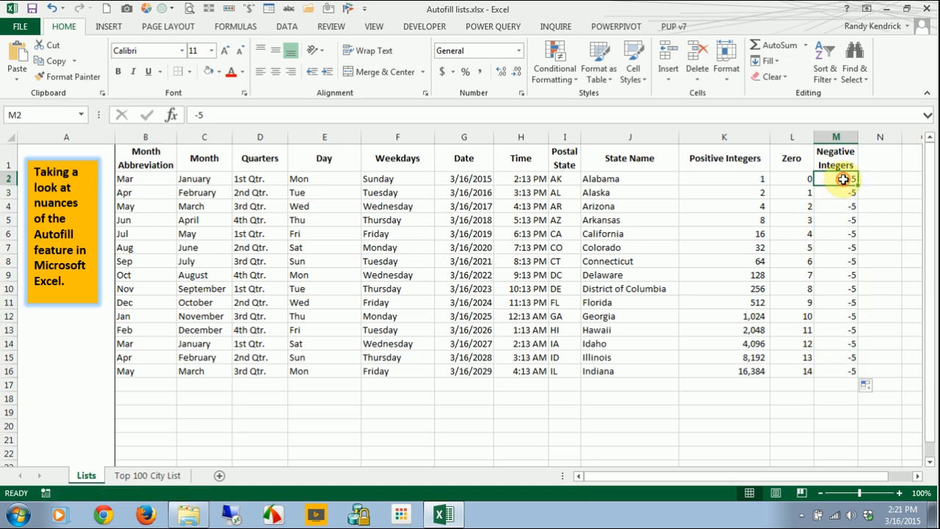
drag(859, 186, 839, 376)
click(758, 365)
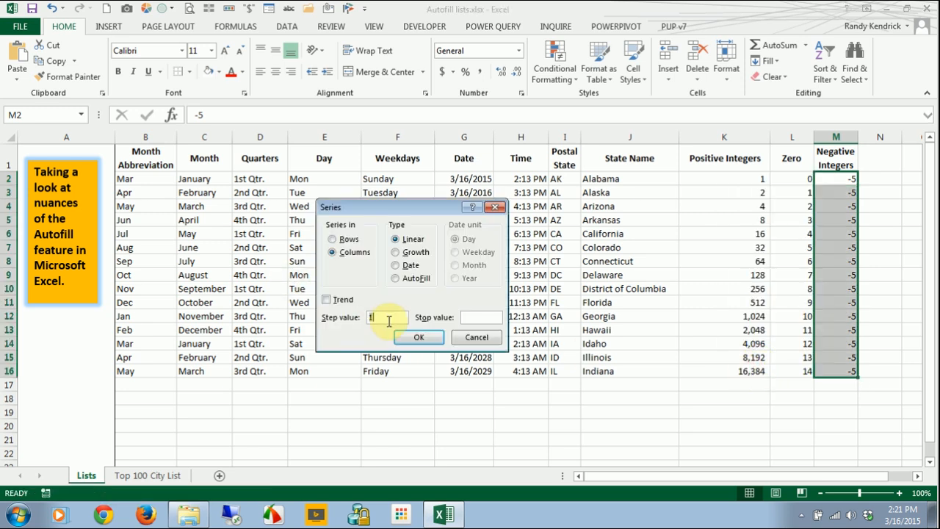
click(424, 338)
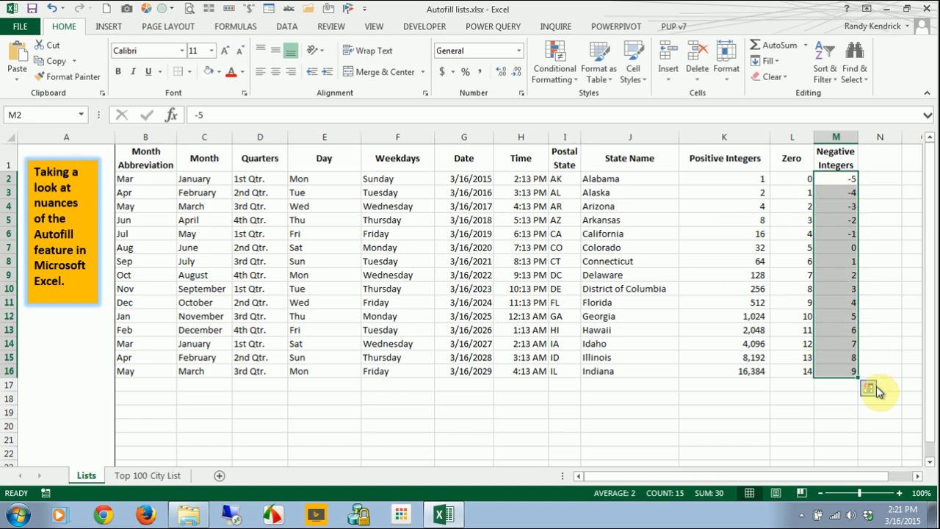
Step: Refill M2:M16 from the -5 in M2 as a Linear series in columns with a step value of -5
click(845, 178)
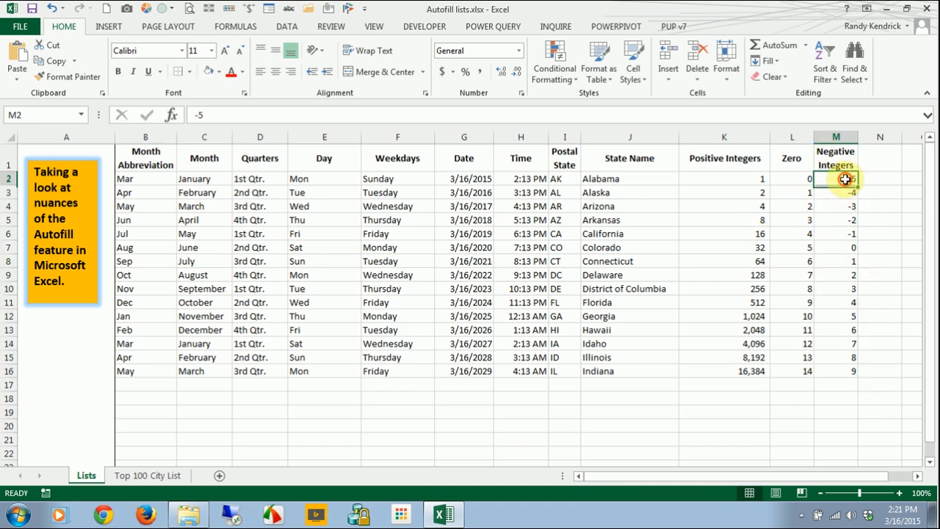
drag(857, 185, 835, 374)
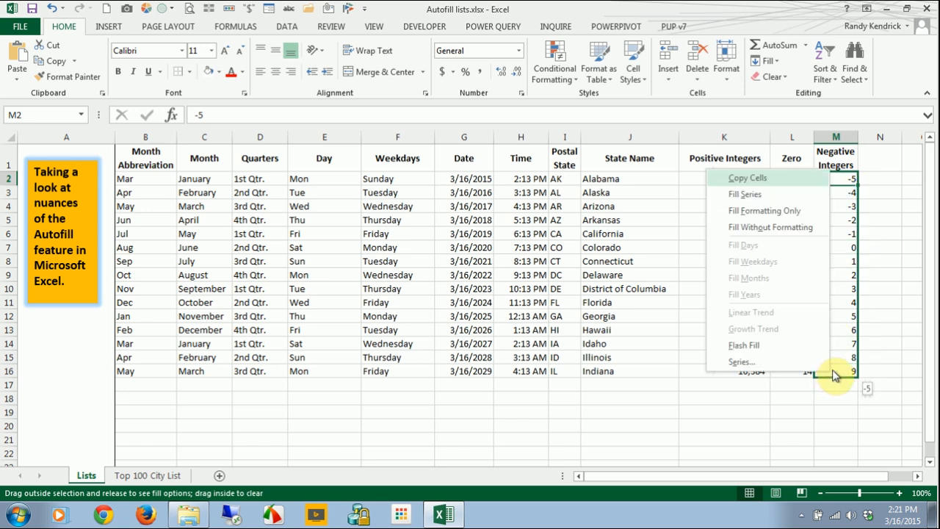
click(736, 360)
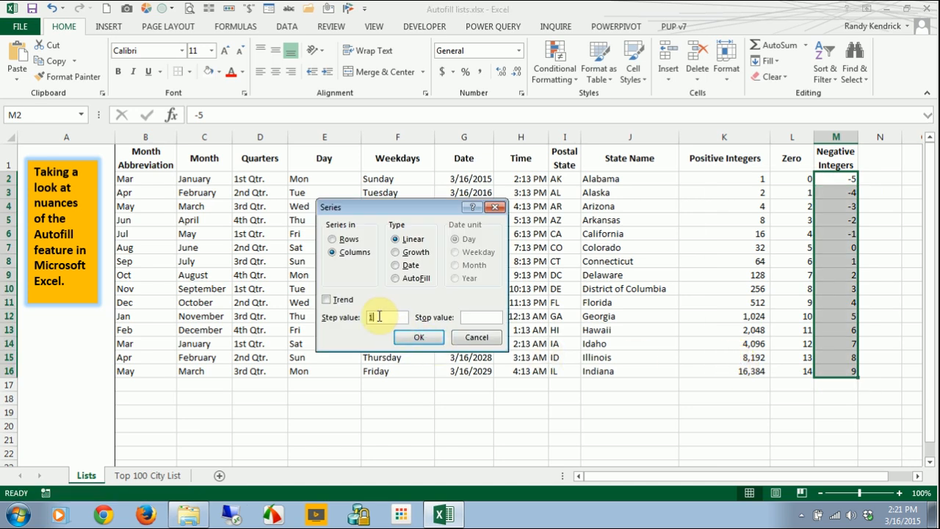
text(-5)
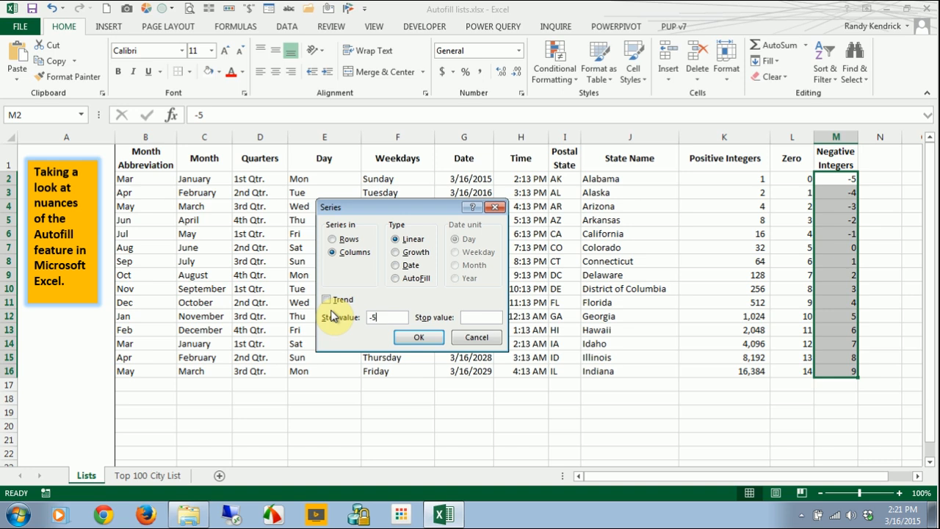
click(417, 338)
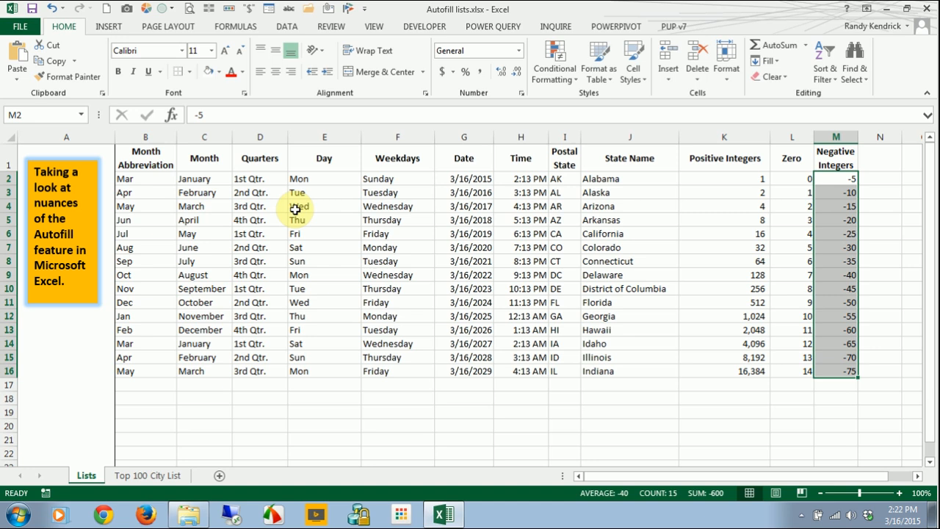
Step: On the Top 100 City List sheet, close the Workbook Queries pane and select the first five cities, B2:B6
click(164, 476)
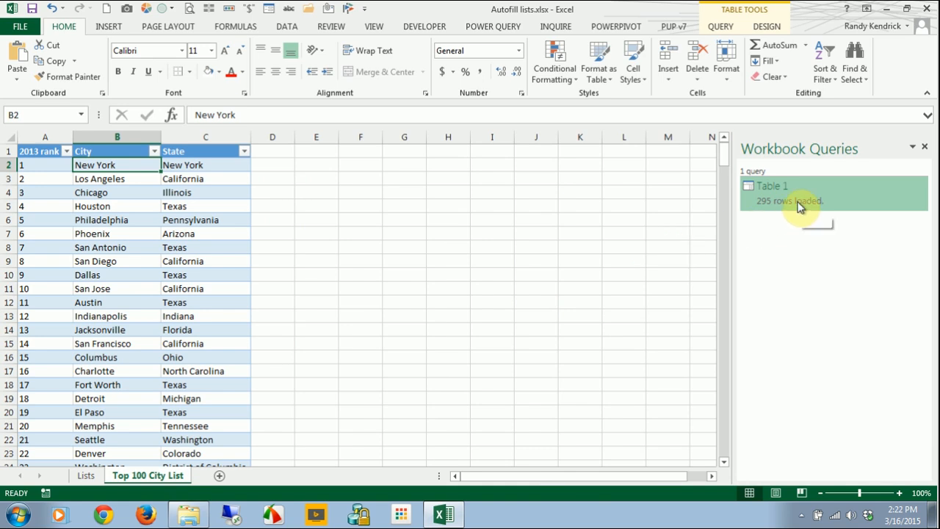
click(924, 145)
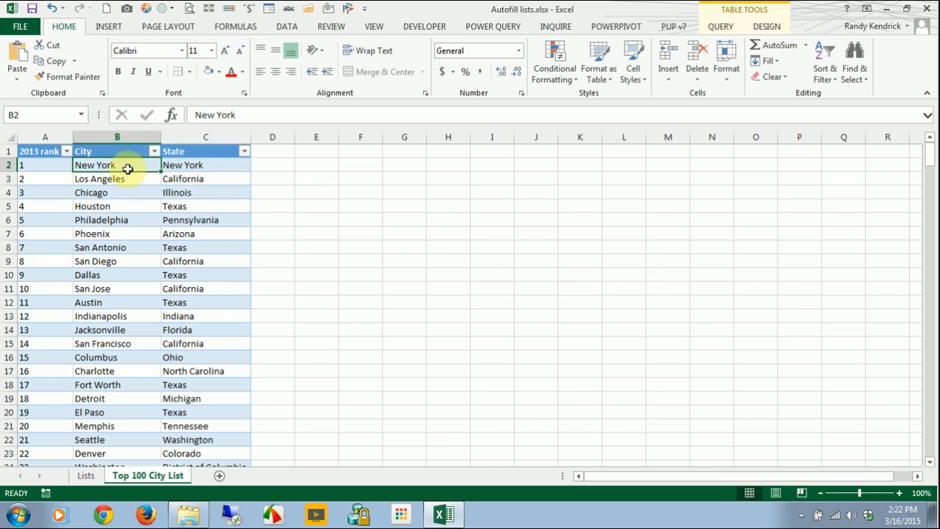
drag(119, 166, 119, 224)
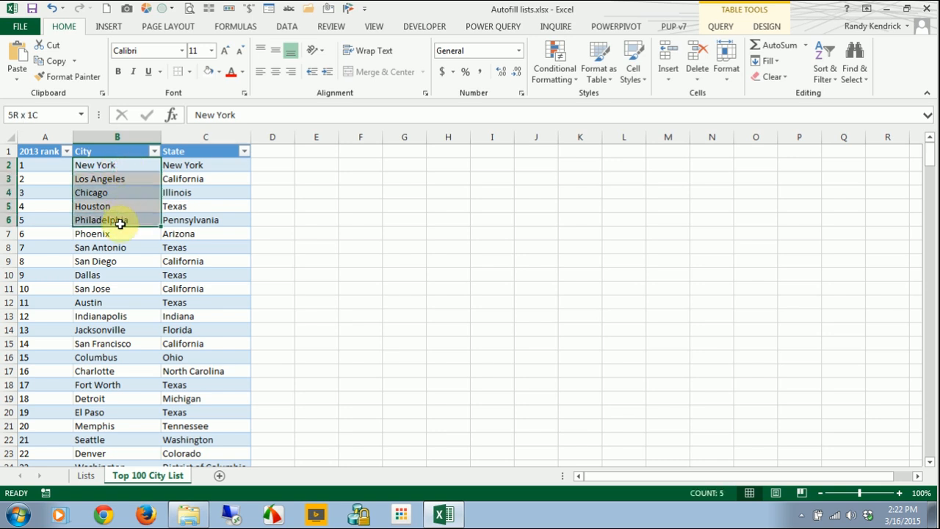
drag(120, 224, 120, 220)
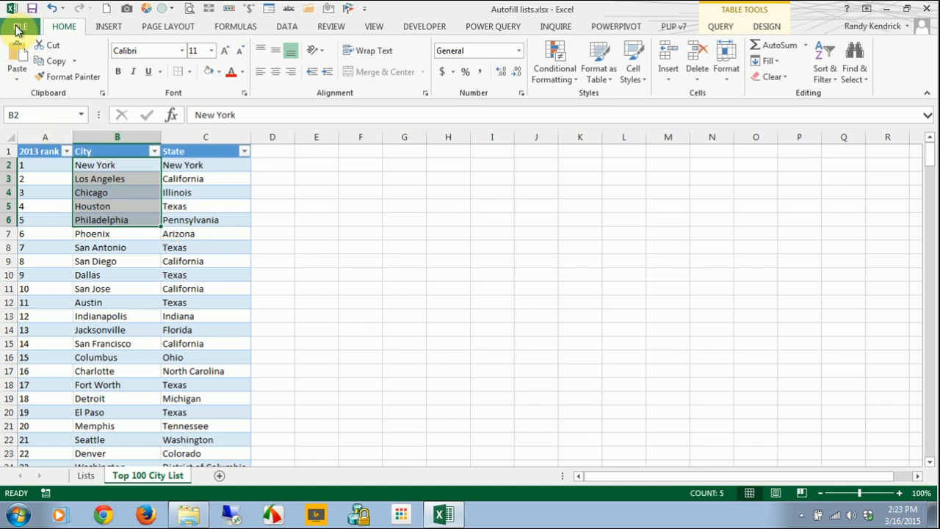
Step: Open the Custom Lists editor from Excel's Advanced options
click(19, 28)
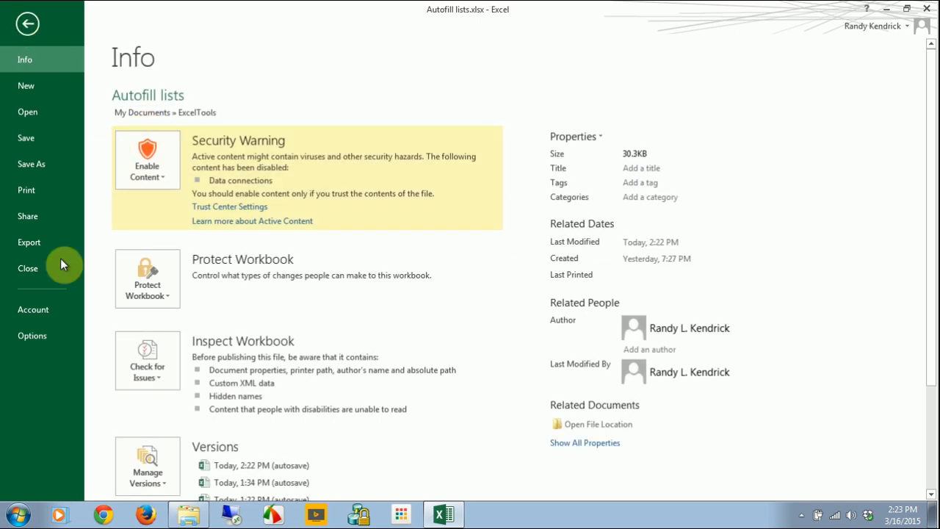
click(32, 335)
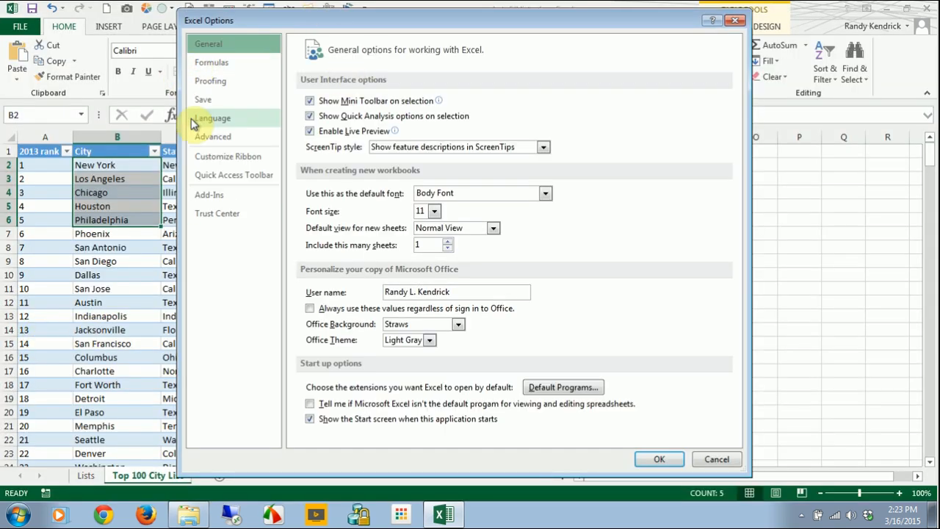
click(208, 141)
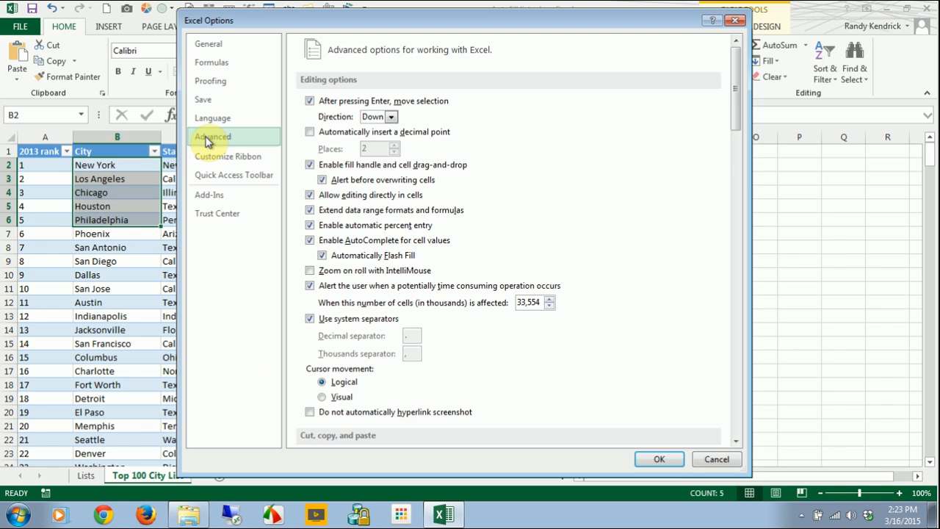
click(731, 79)
drag(731, 79, 719, 361)
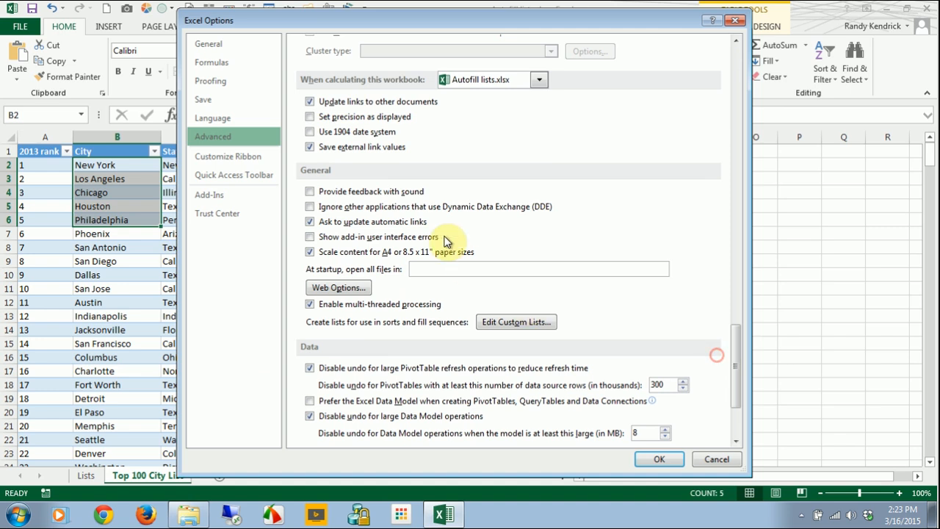
click(517, 321)
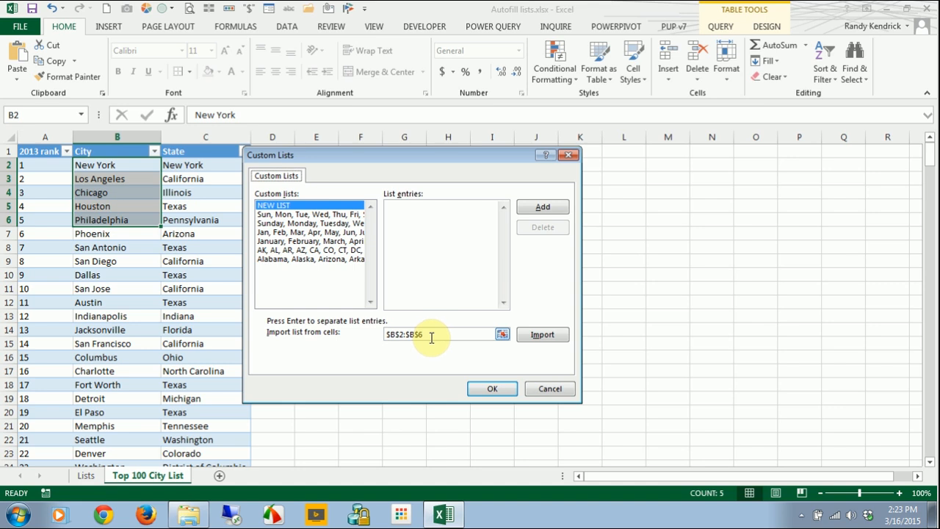
Step: Import the cities in $B$2:$B$6 as a new custom list and accept the Excel options
click(502, 334)
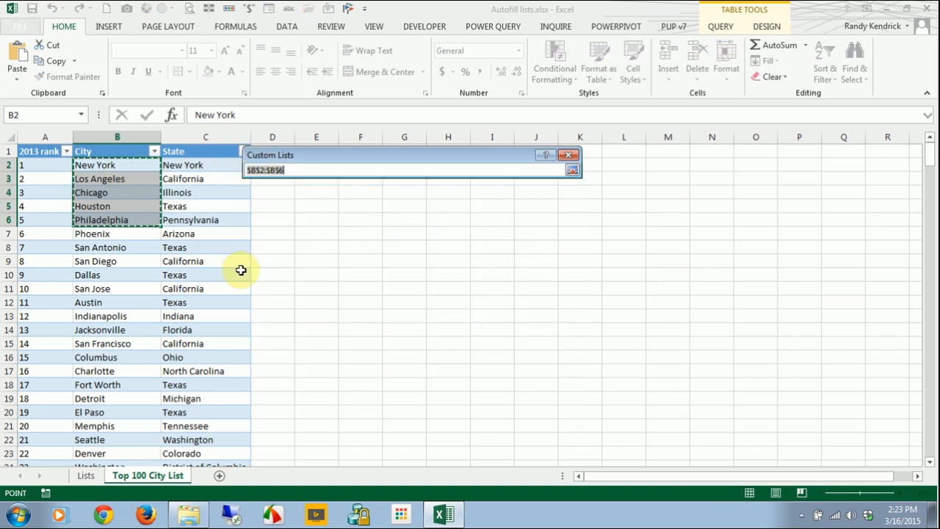
click(573, 171)
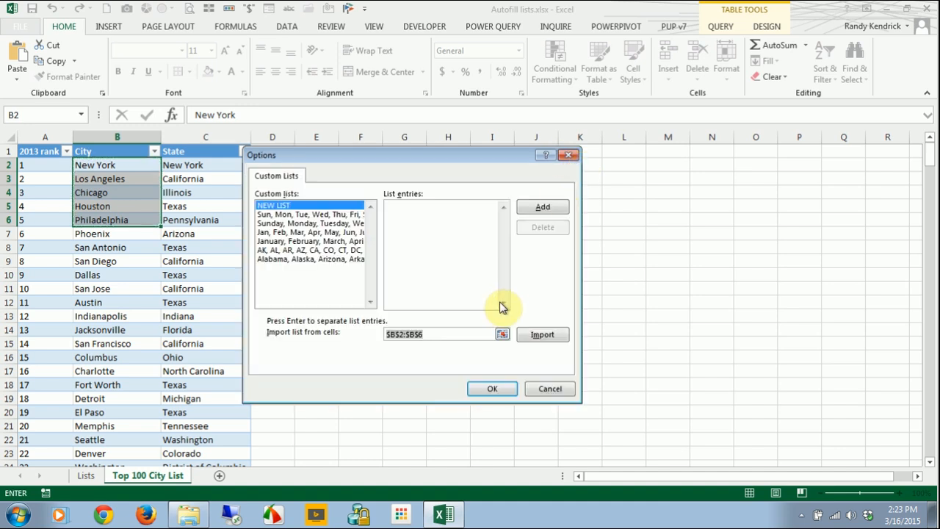
click(543, 336)
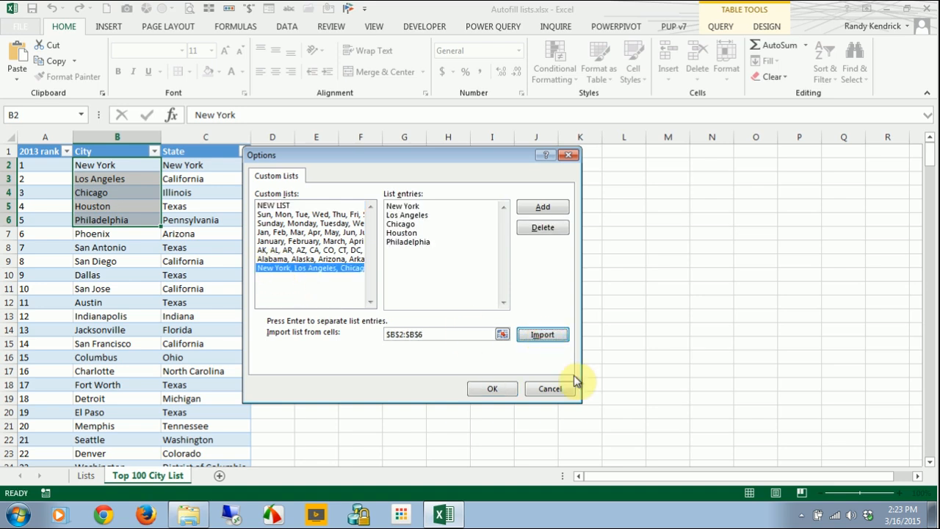
click(492, 389)
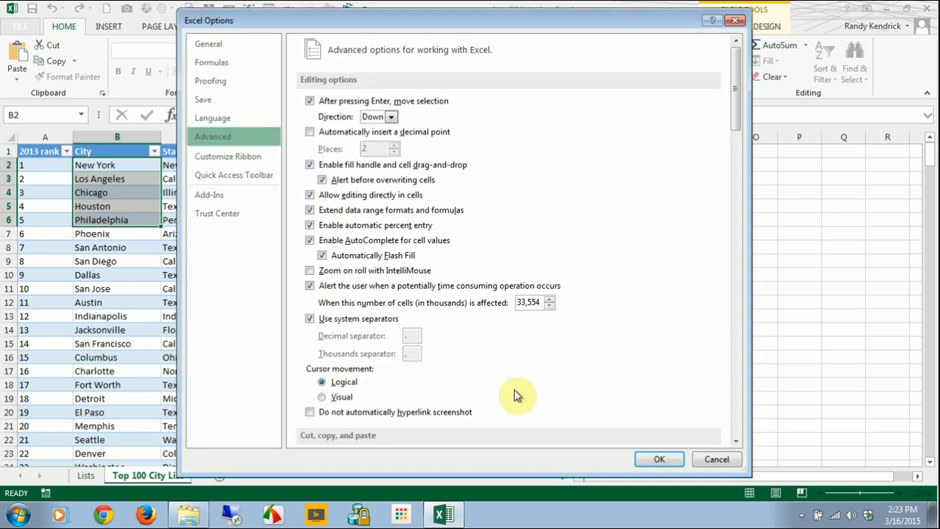
click(661, 459)
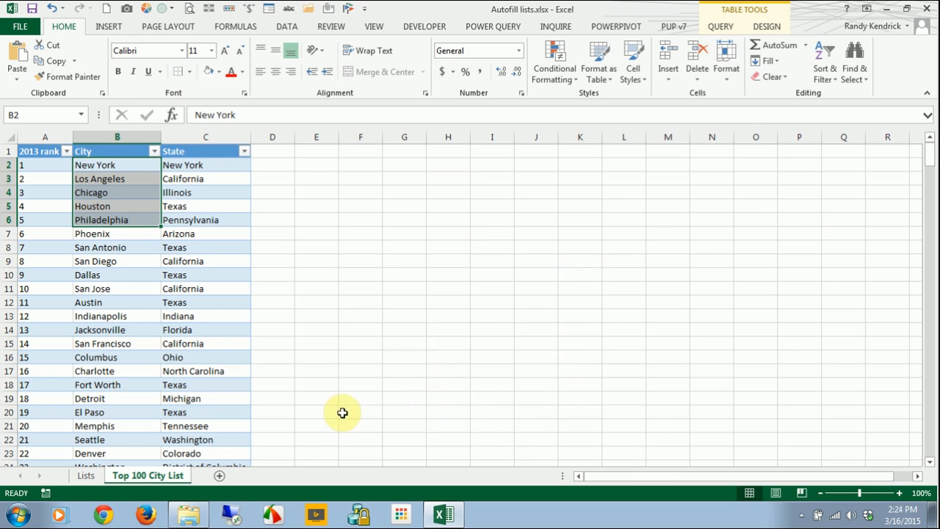
Step: On the Lists sheet, narrow column K so the Positive Integers header wraps onto two lines
click(77, 478)
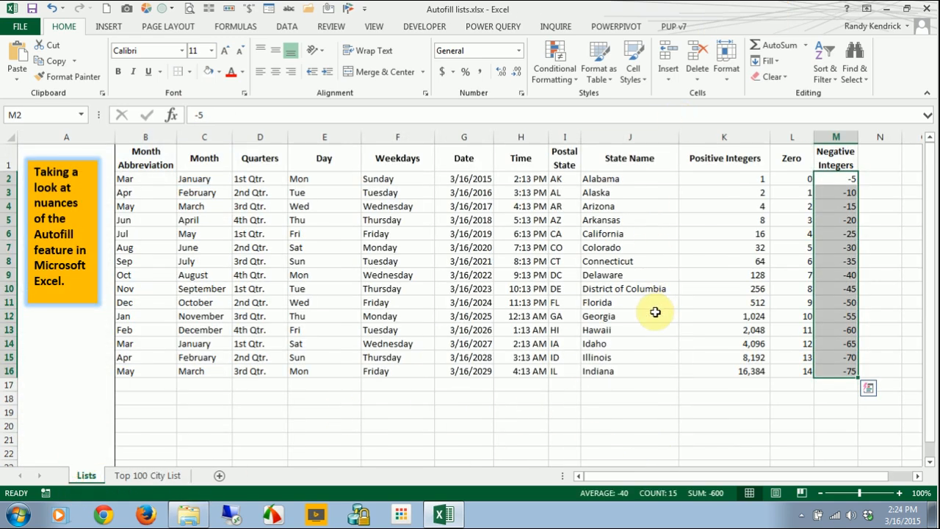
click(917, 476)
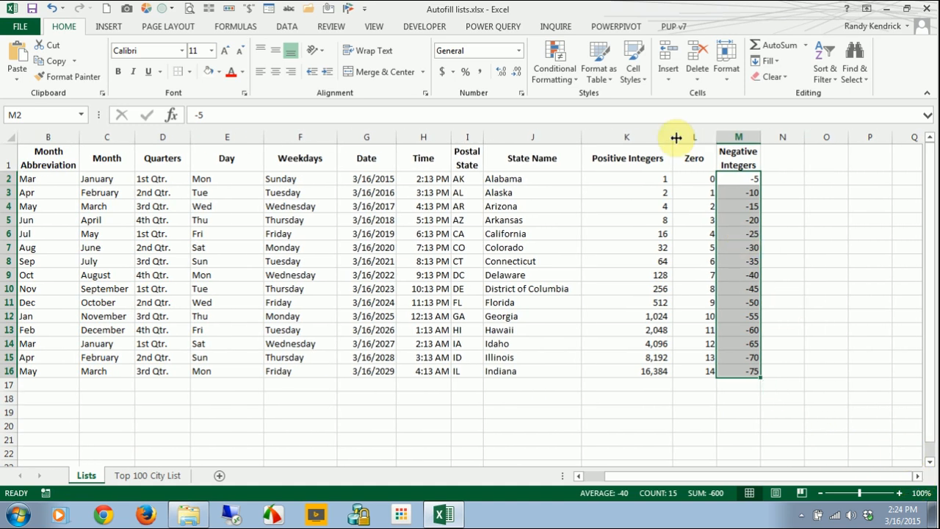
double_click(674, 136)
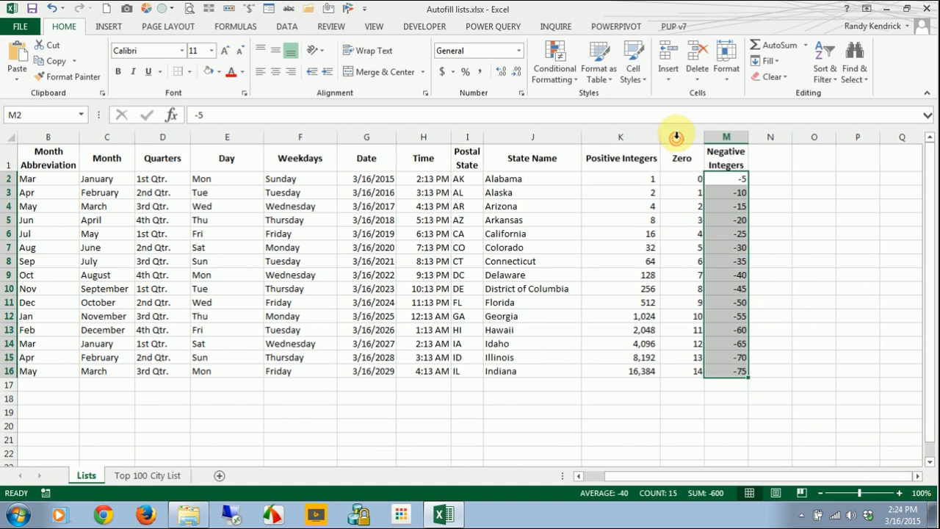
drag(661, 139, 640, 138)
Step: Enter the header City List by Pop. in cell N1 of the Lists sheet
click(740, 154)
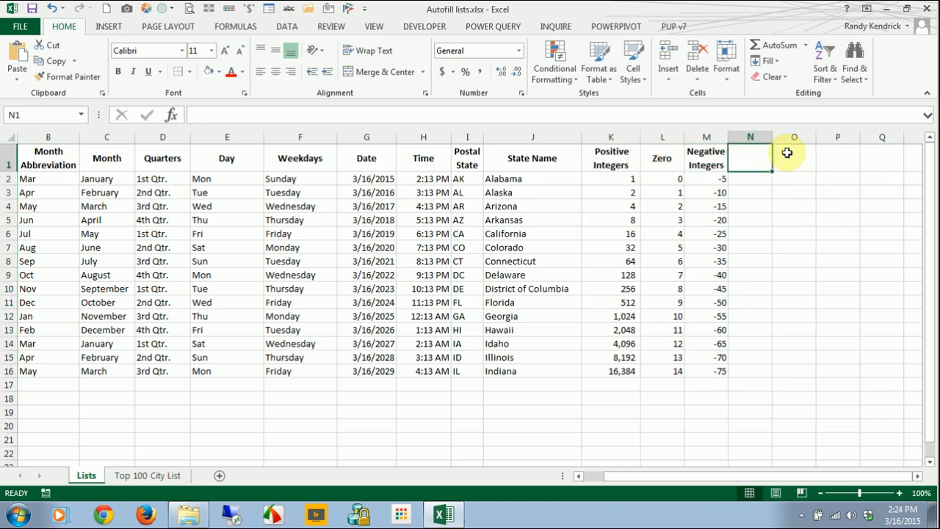
text(City)
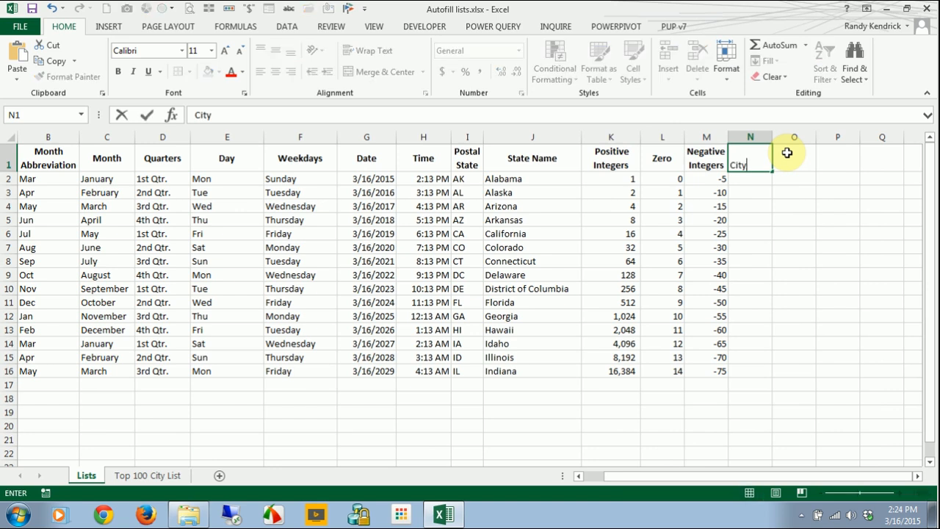
text( List by Pop.)
key(ctrl+Return)
key(Return)
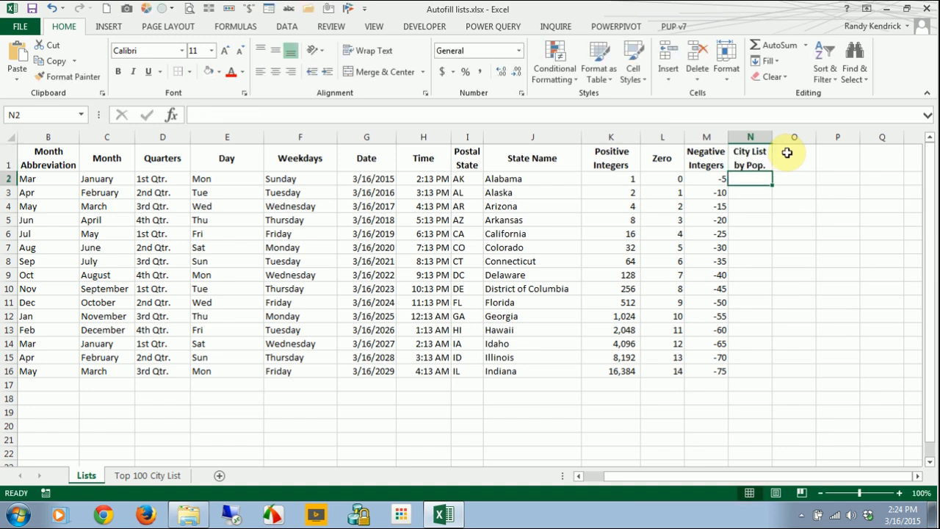
Step: Enter New York in N2, autofill the custom city list down to N6, and autofit column N
text(New York)
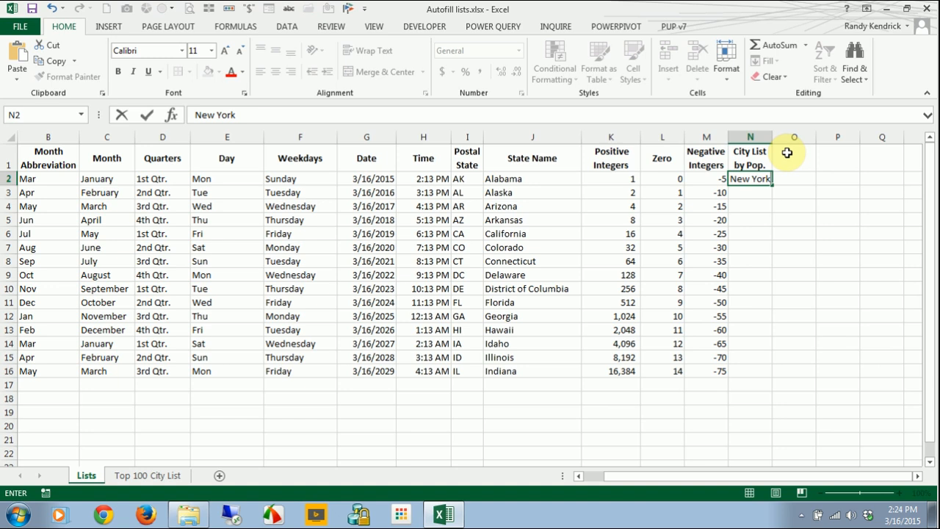
key(ctrl+Return)
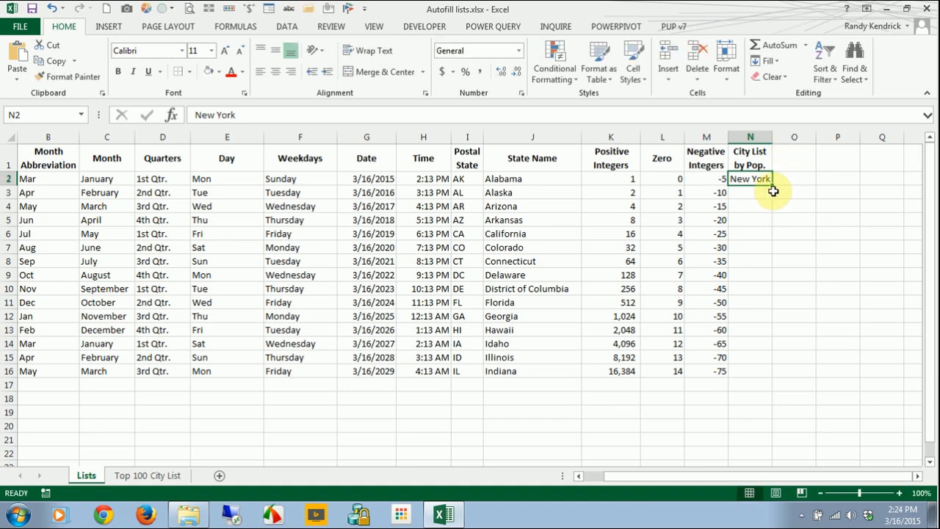
drag(772, 184, 768, 236)
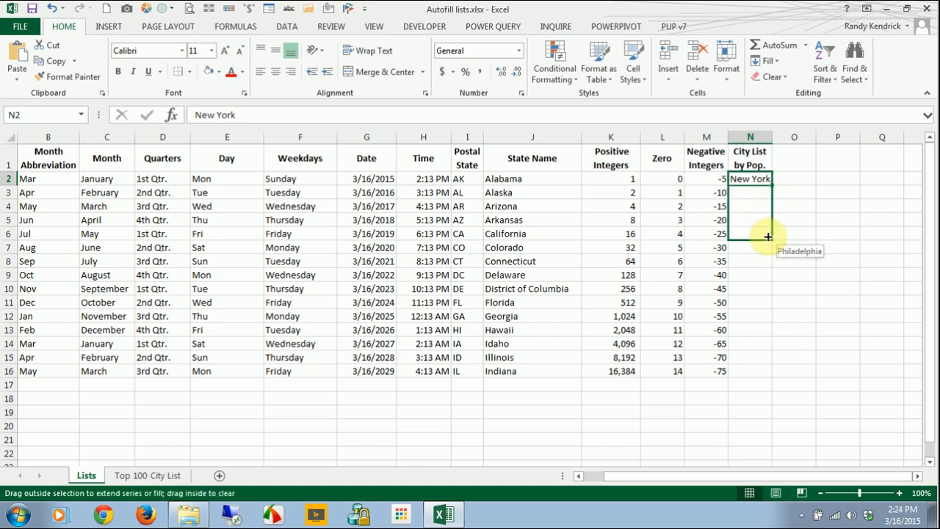
mouse_move(768, 238)
mouse_down()
mouse_move(768, 250)
mouse_move(771, 240)
mouse_up()
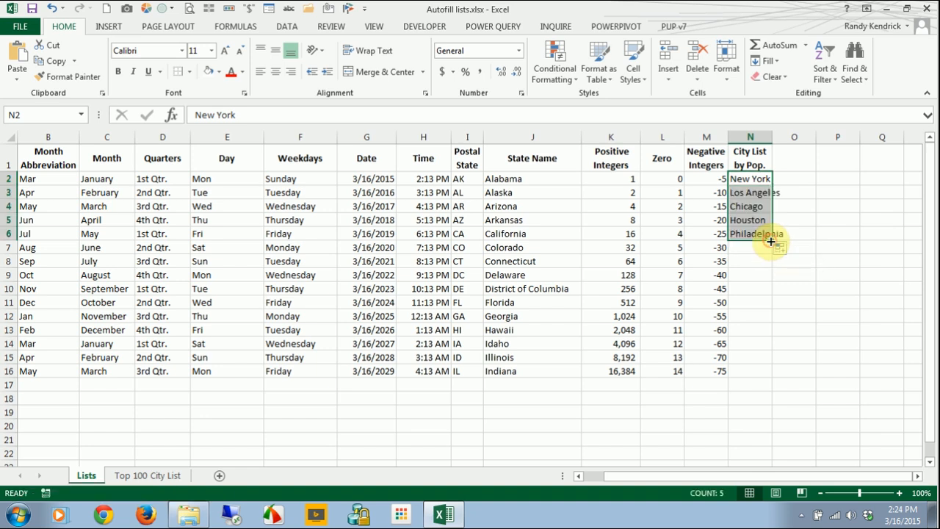
double_click(774, 138)
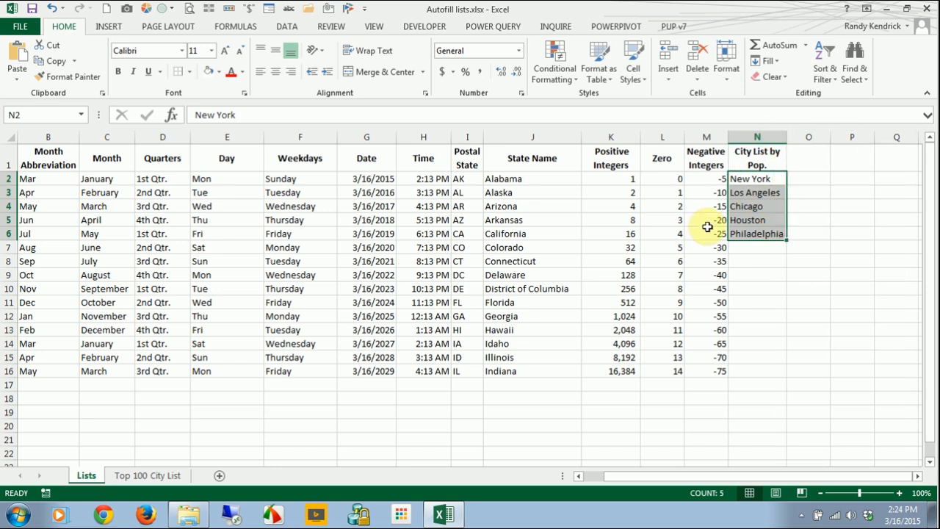
click(758, 262)
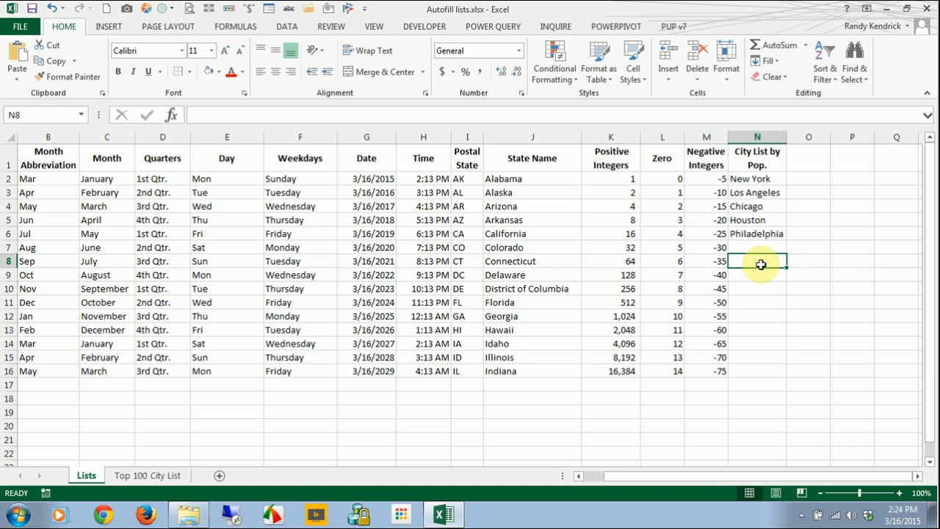
Step: Enter the headers Sales Ofc. in P1 and Sales Reps in Q1
click(917, 476)
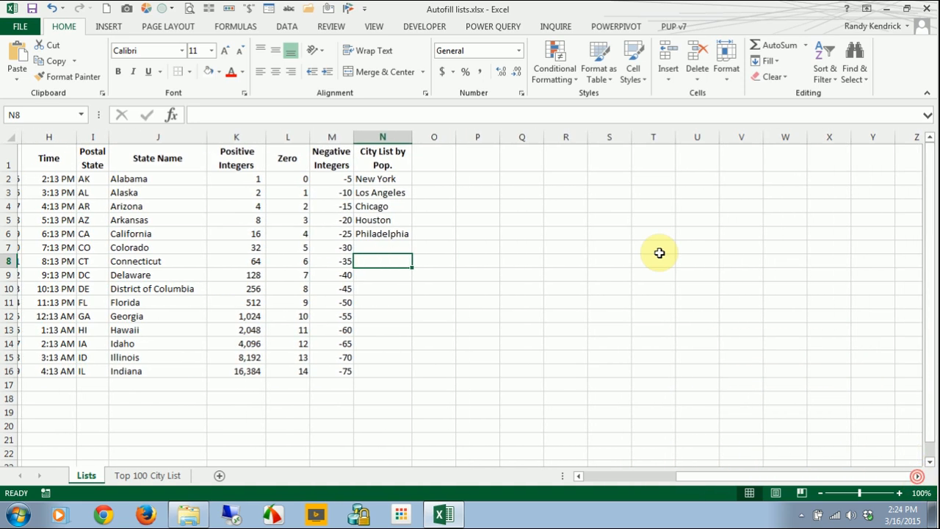
click(467, 161)
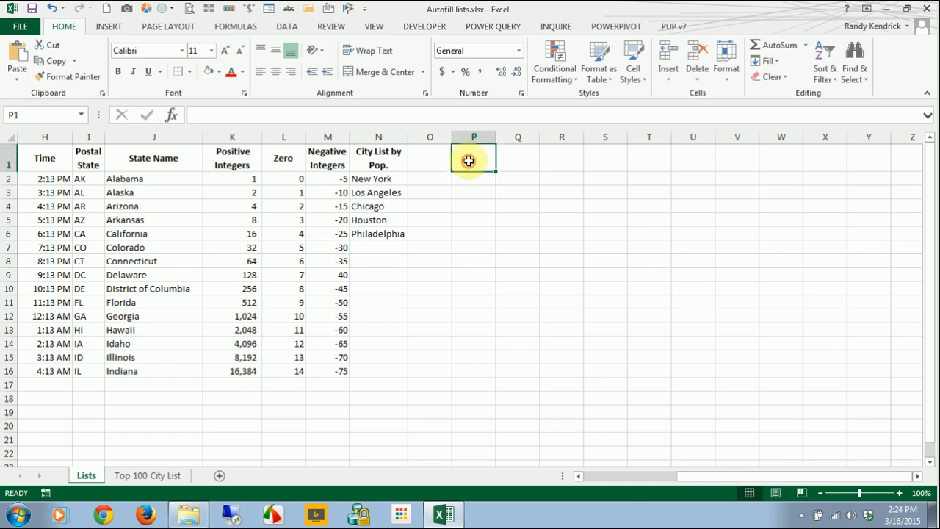
text(Sales )
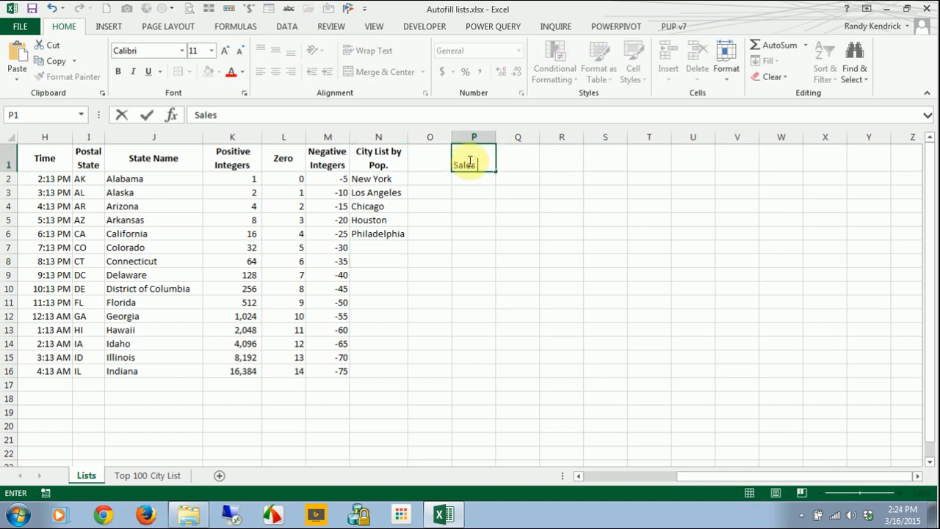
text(Ofc.)
key(Tab)
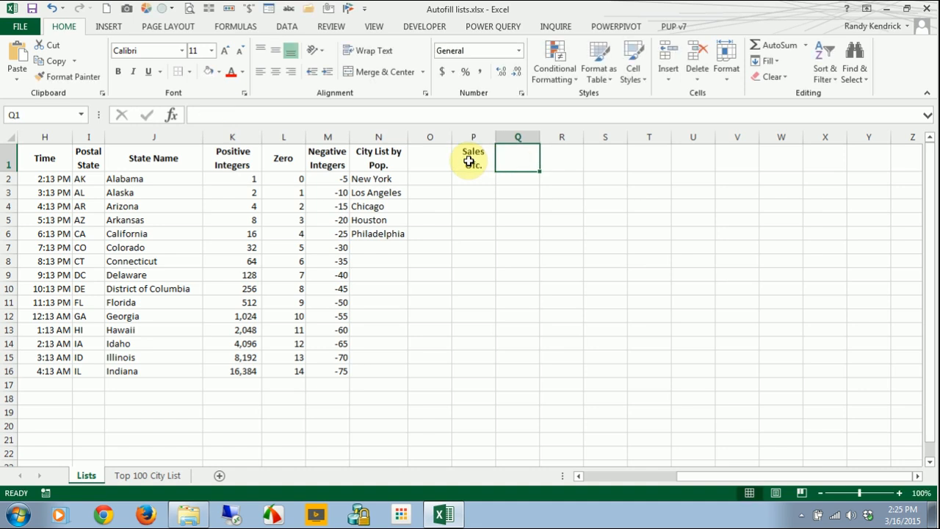
text(Sales Reps)
key(Return)
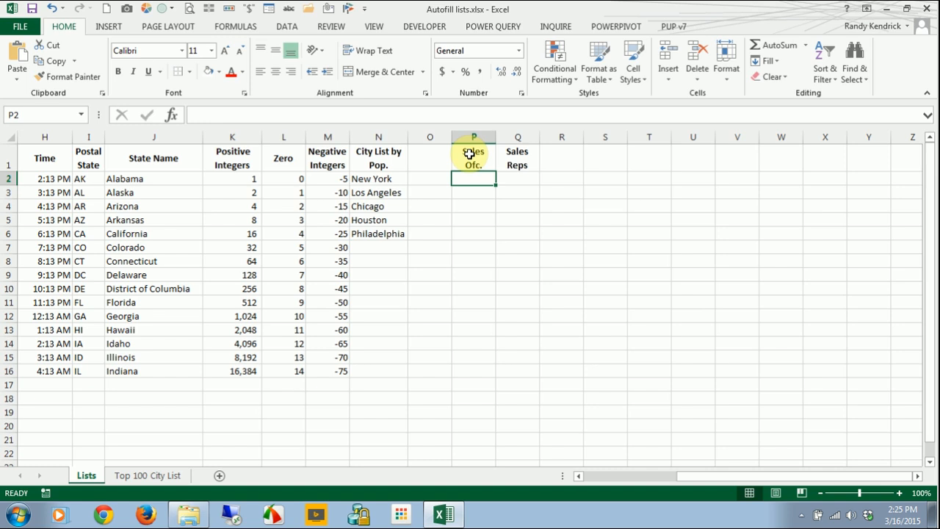
Step: List Houston, Philadelphia, Los Angeles, Chicago and New York in P2:P6, and autofit column P
text(Houston)
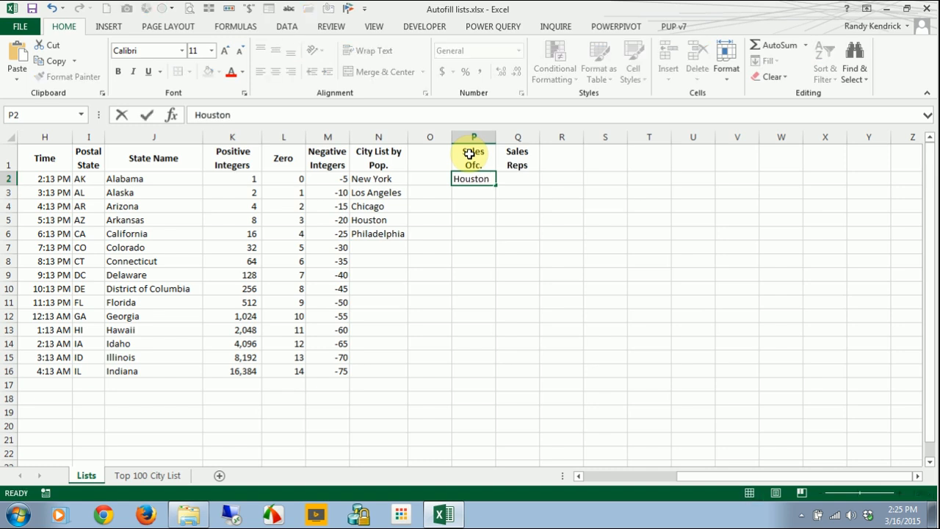
key(Return)
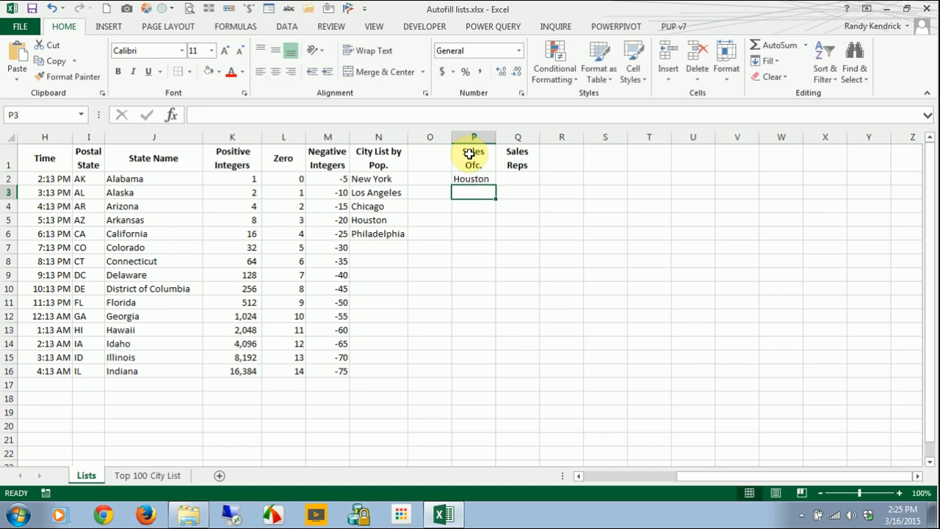
text(Pyhi)
key(BackSpace)
key(BackSpace)
key(BackSpace)
text(li)
key(BackSpace)
key(BackSpace)
text(hiladelphia)
key(Return)
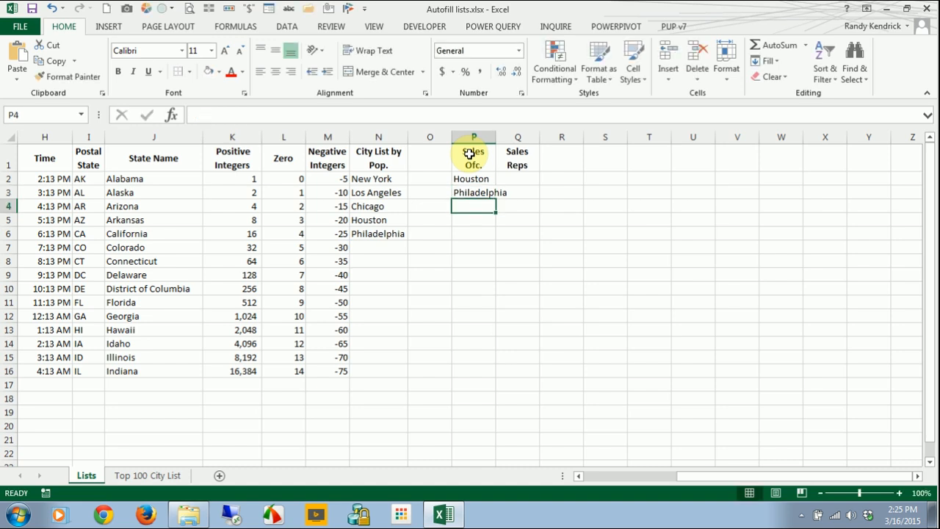
text(Los Angeles)
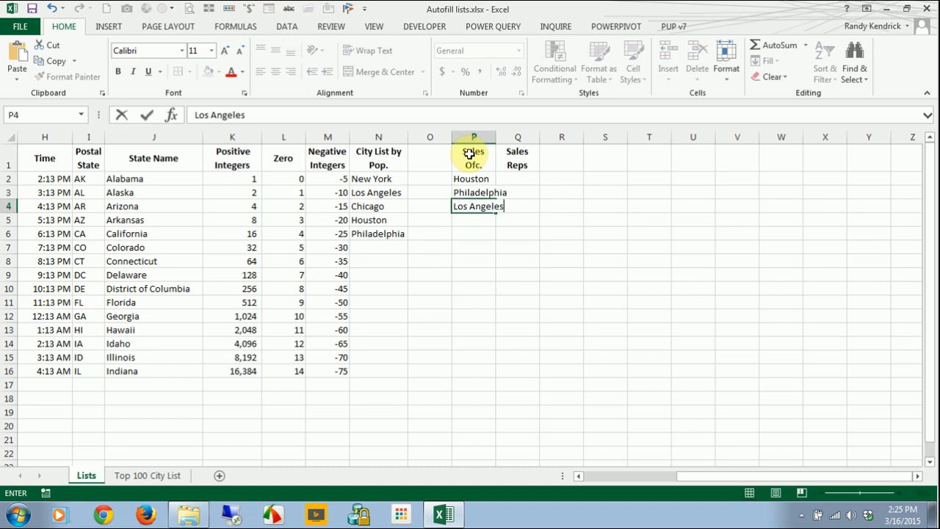
key(Return)
text(Chicago)
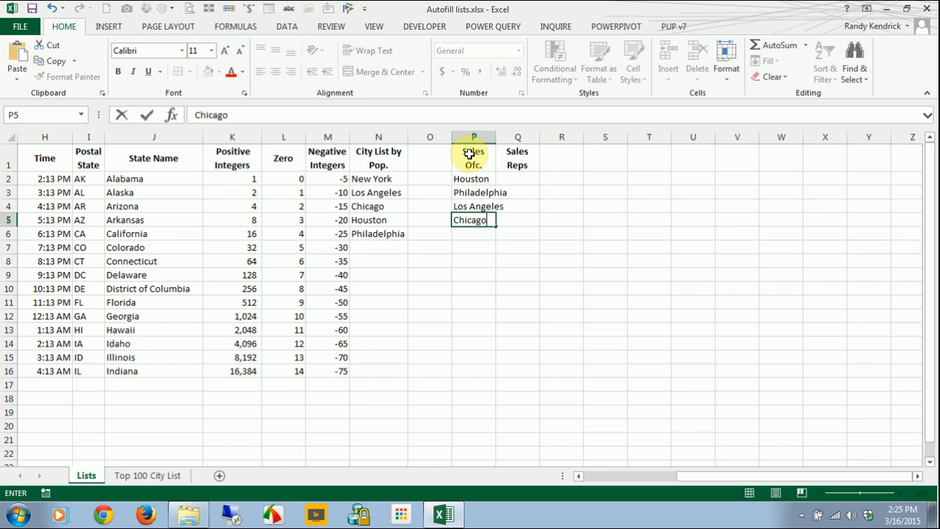
key(Return)
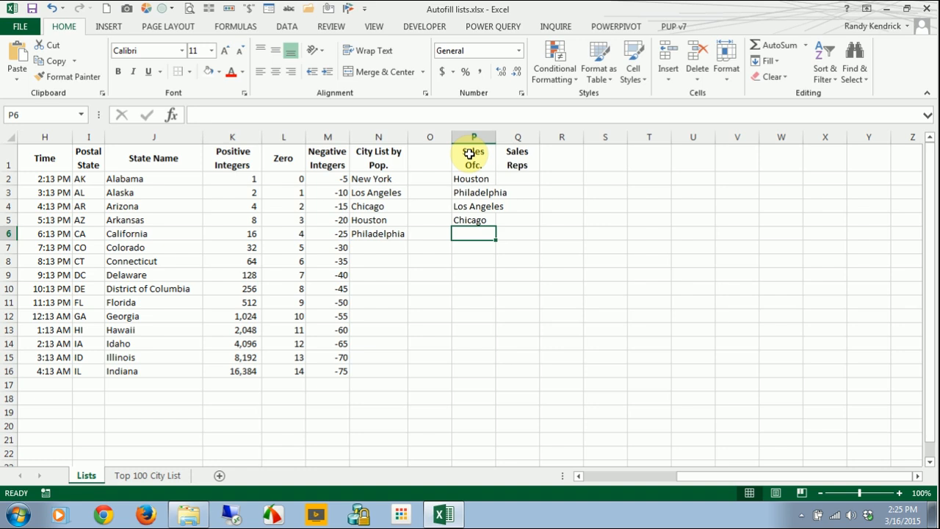
text(New York)
key(Return)
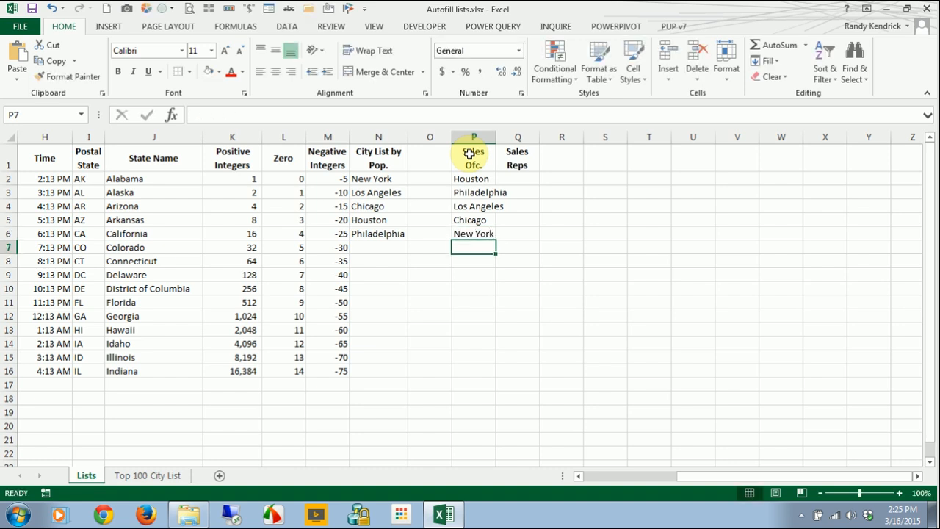
double_click(497, 138)
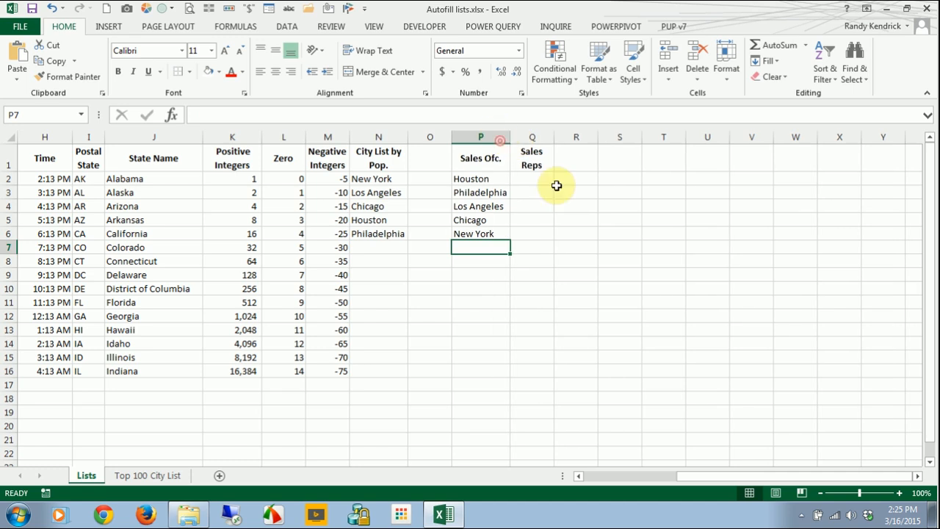
Step: Enter the sales rep counts 10, 8, 22, 25 and 9 in Q2:Q6
click(530, 179)
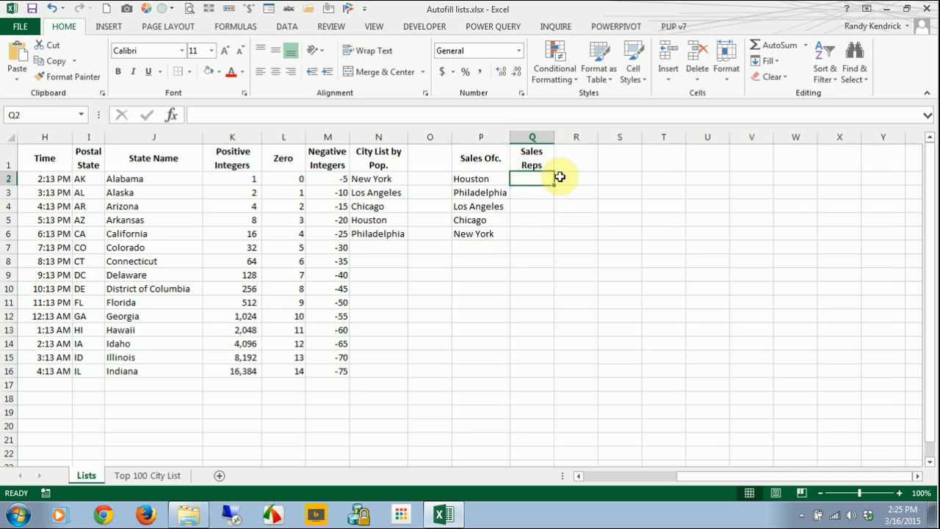
text(10)
key(Return)
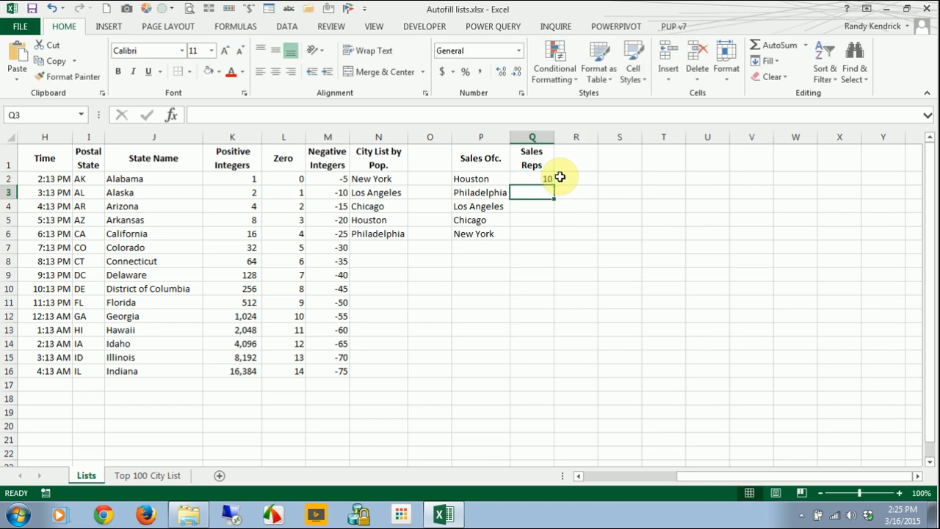
text(8)
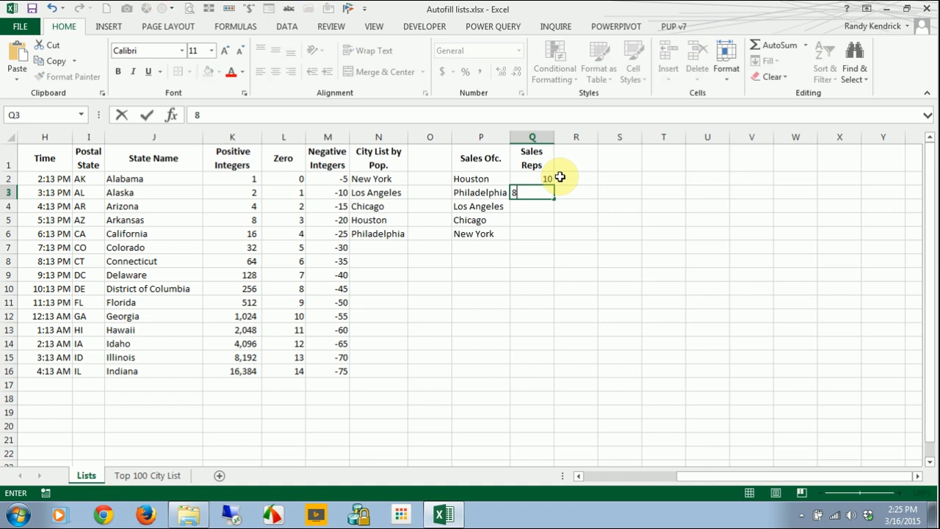
key(Return)
text(22)
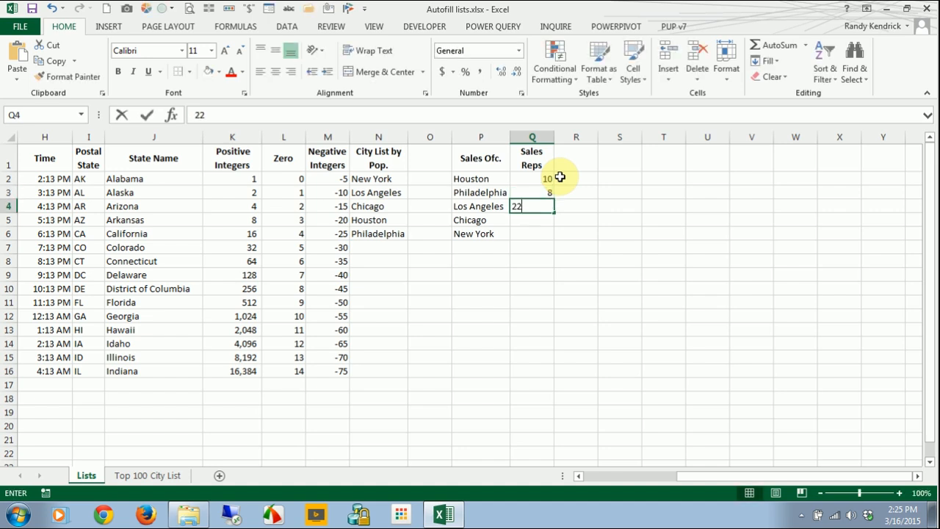
key(Return)
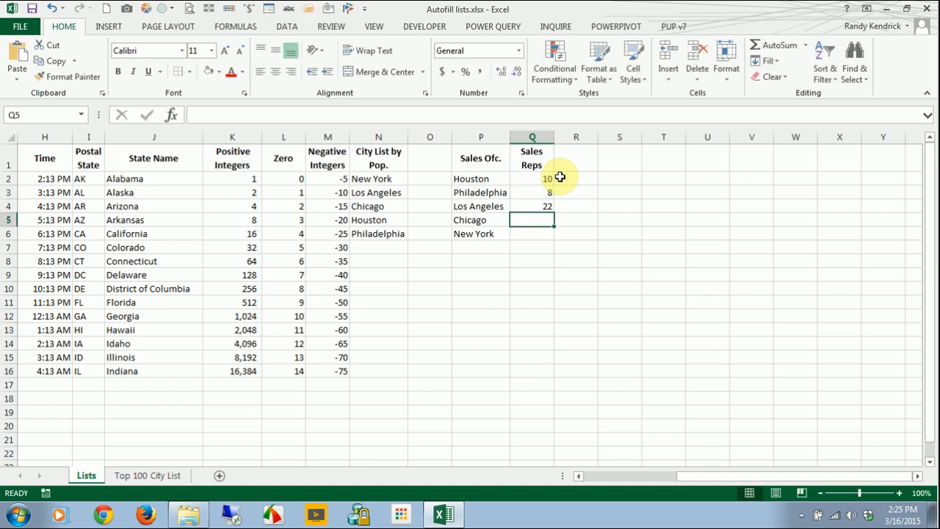
text(25)
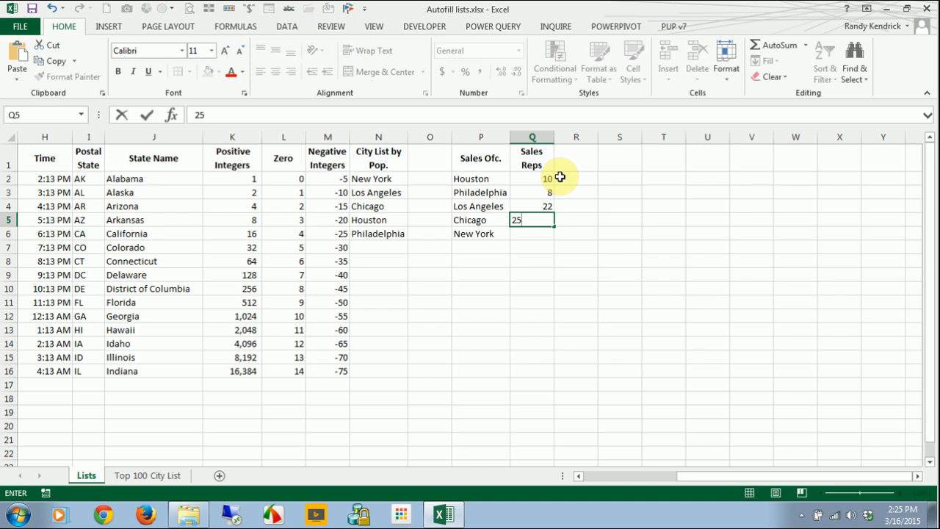
key(Return)
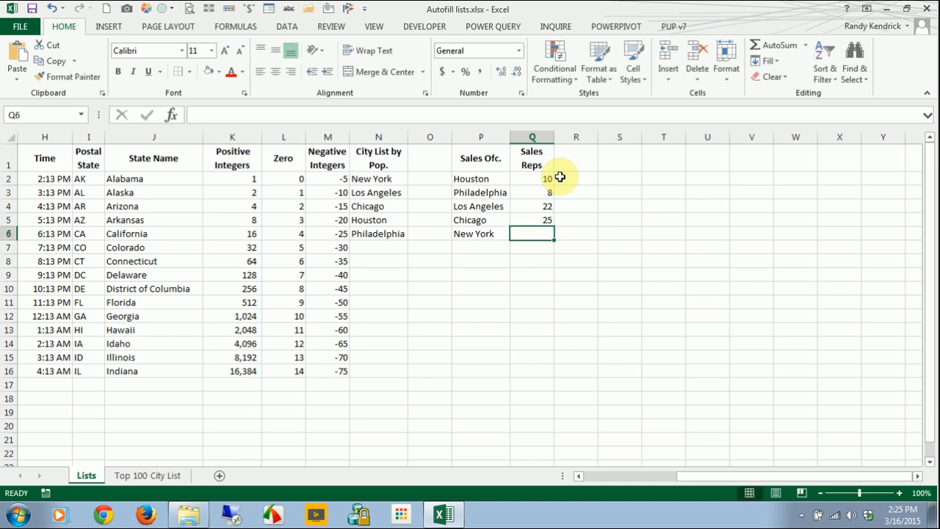
text(9)
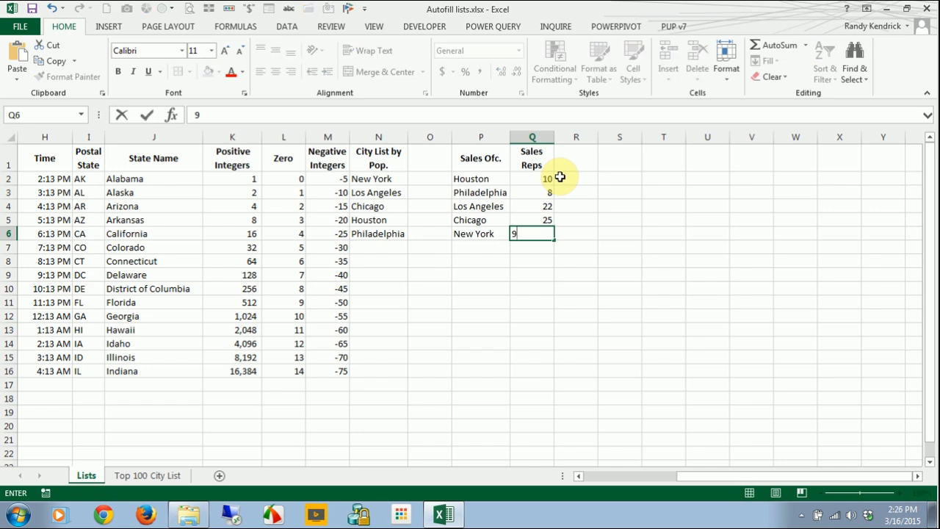
key(Return)
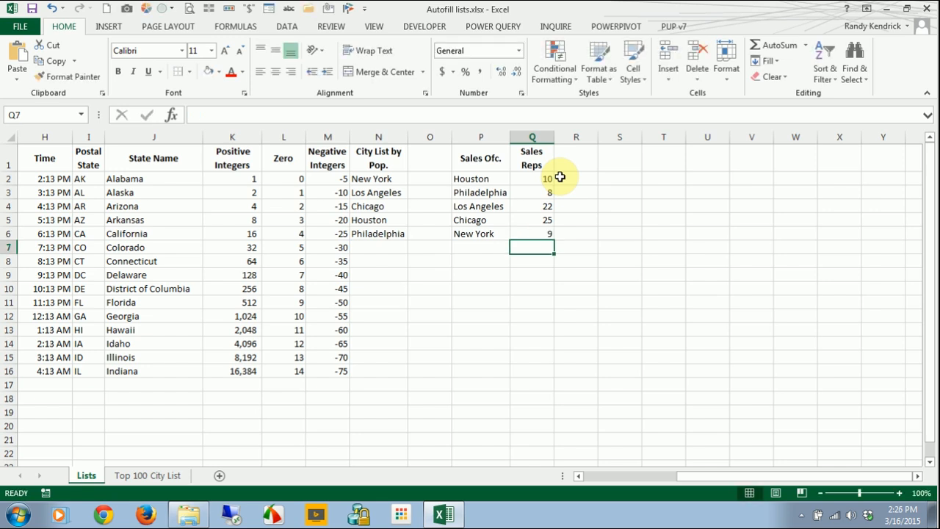
Step: Sort the sales office table P1:Q6 by Sales Ofc. in ascending order, A to Z
click(479, 163)
drag(479, 163, 541, 232)
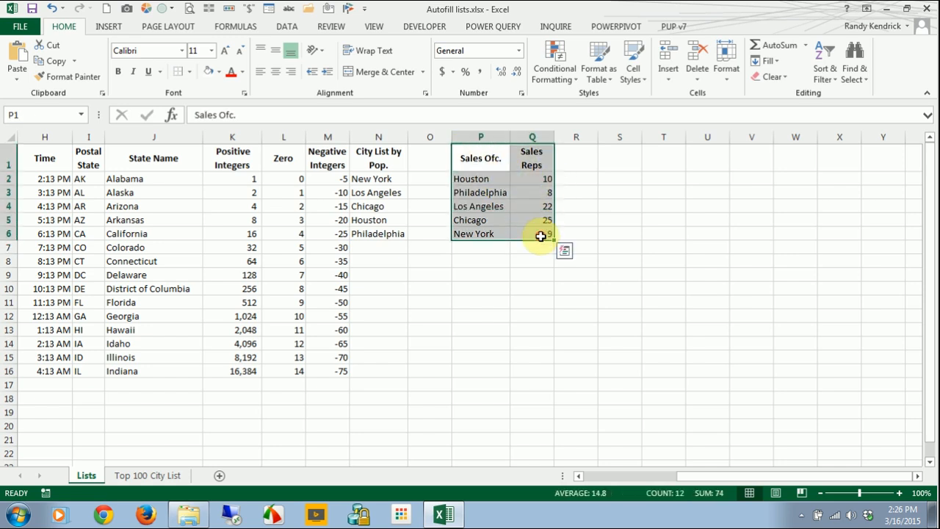
click(283, 26)
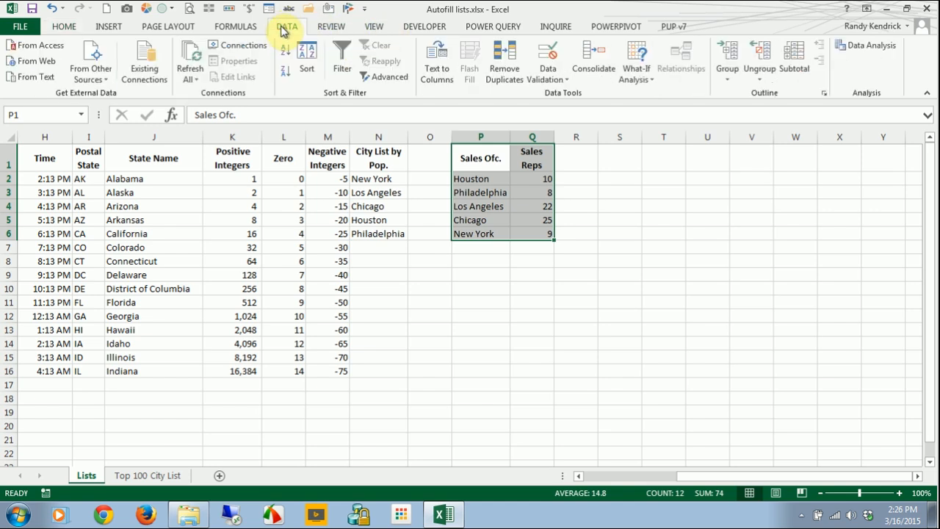
click(285, 50)
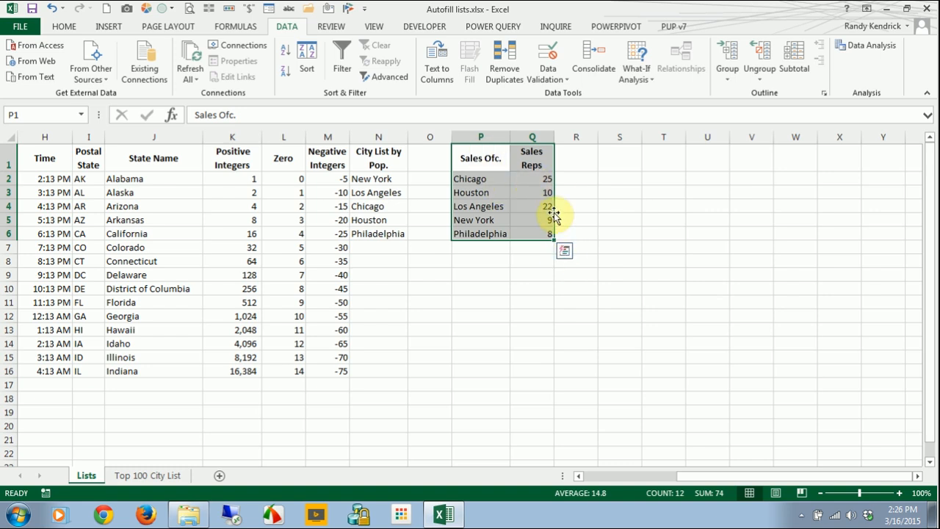
click(565, 252)
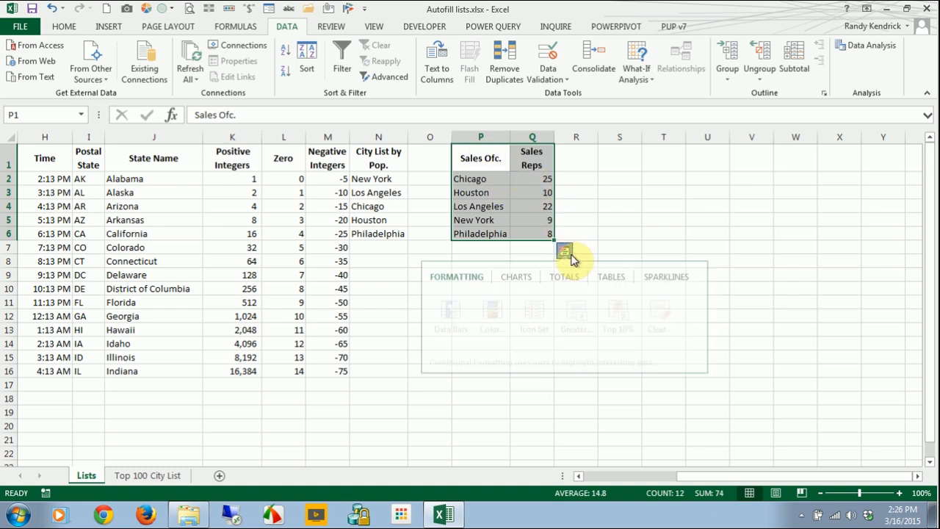
click(623, 222)
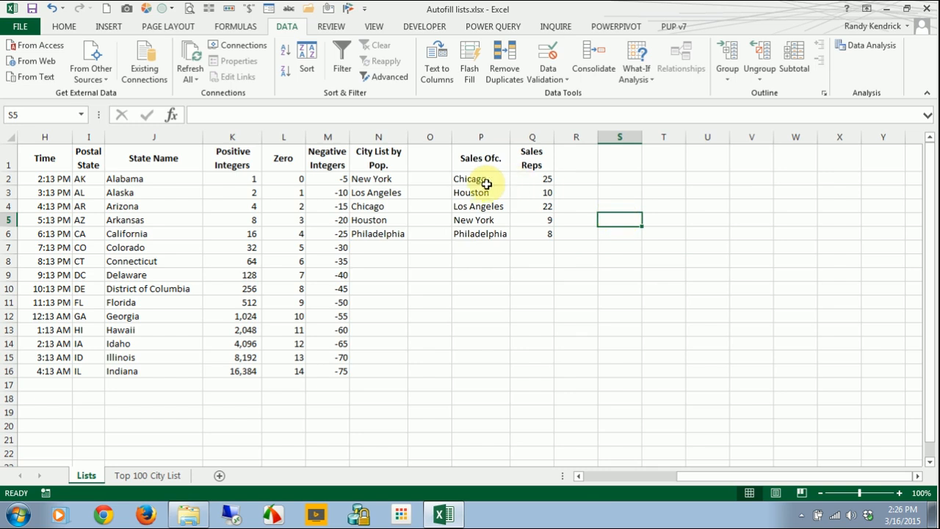
Step: Sort the sales office rows P2:Q6 by office name from A to Z
mouse_move(478, 180)
mouse_down()
mouse_move(534, 178)
mouse_move(541, 230)
mouse_up()
right_click(536, 225)
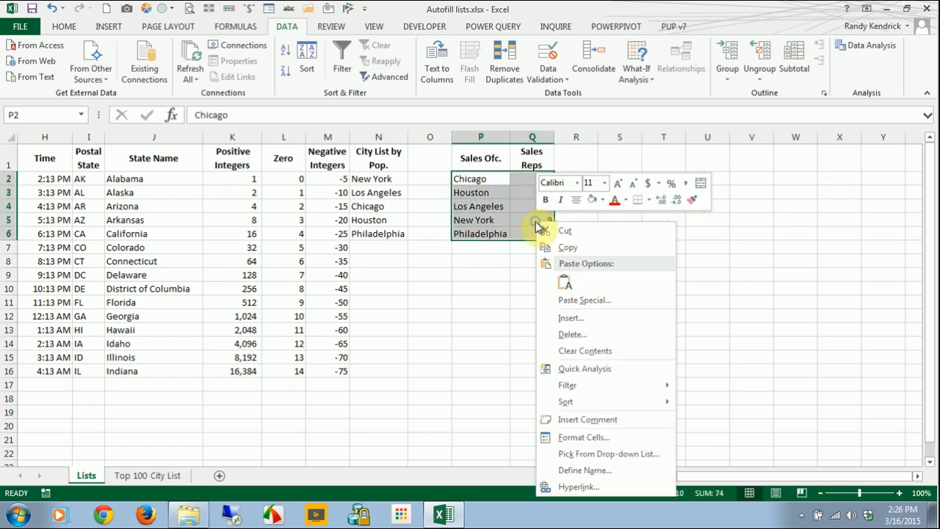
mouse_move(595, 406)
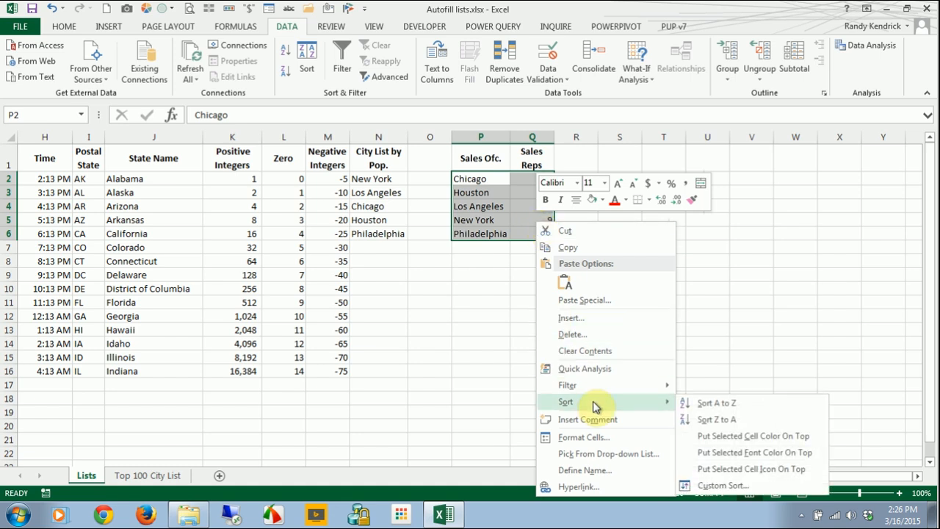
click(742, 406)
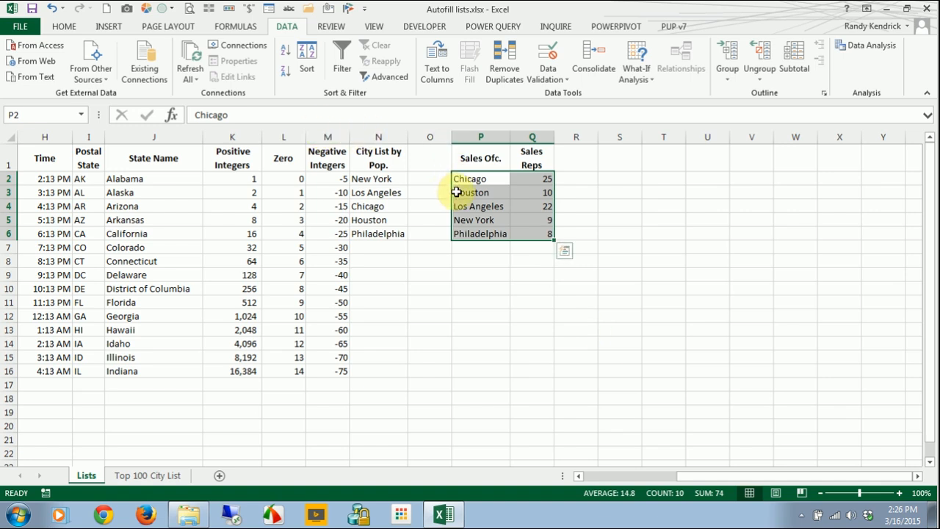
click(544, 205)
click(541, 178)
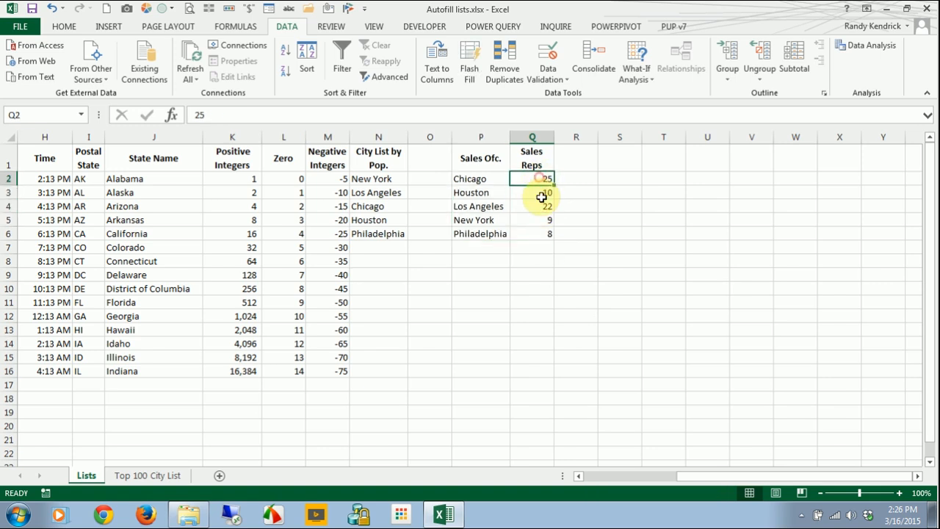
click(540, 205)
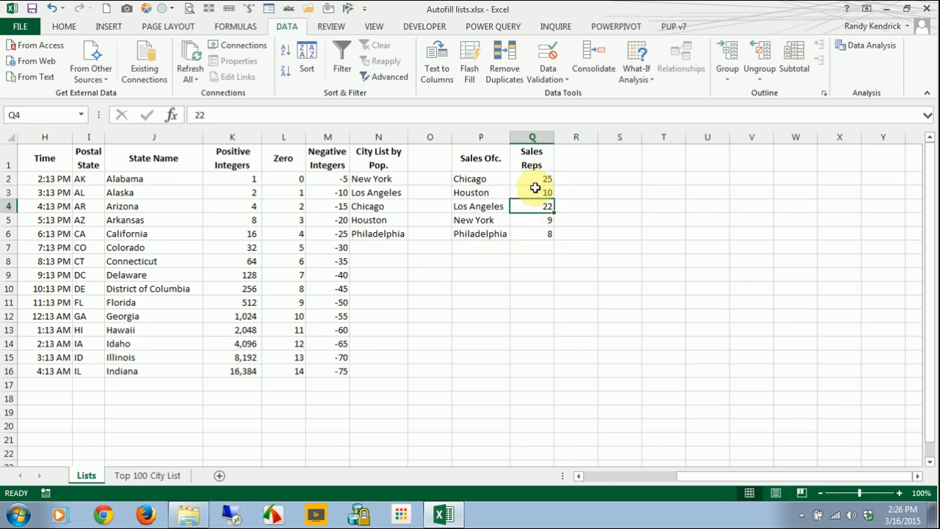
drag(476, 182, 529, 233)
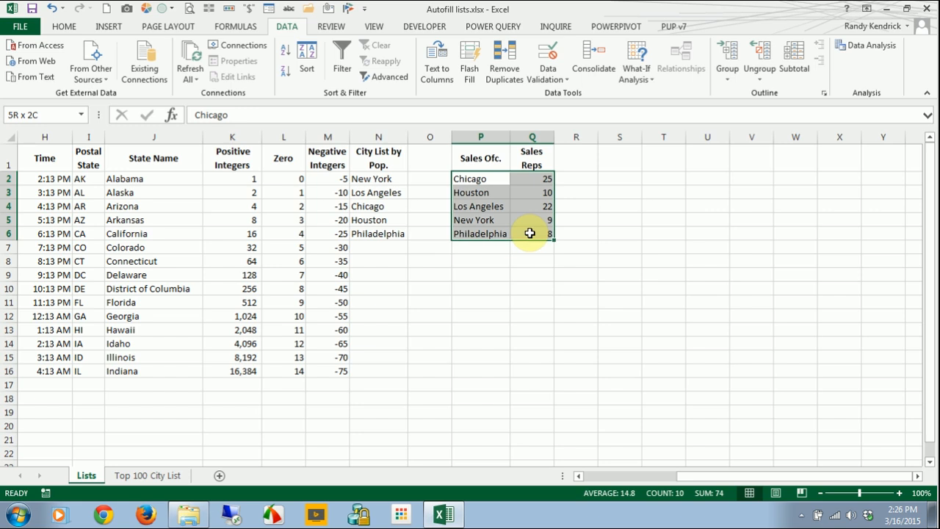
right_click(523, 208)
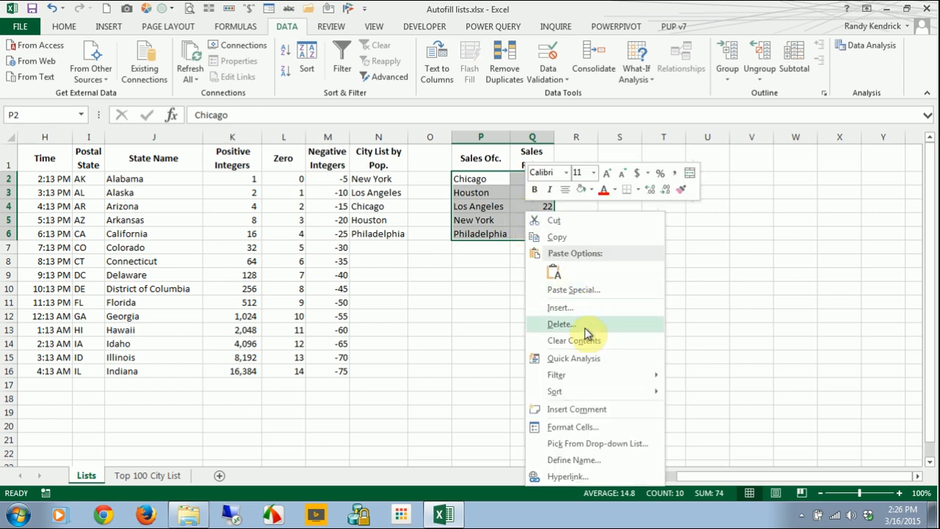
mouse_move(603, 395)
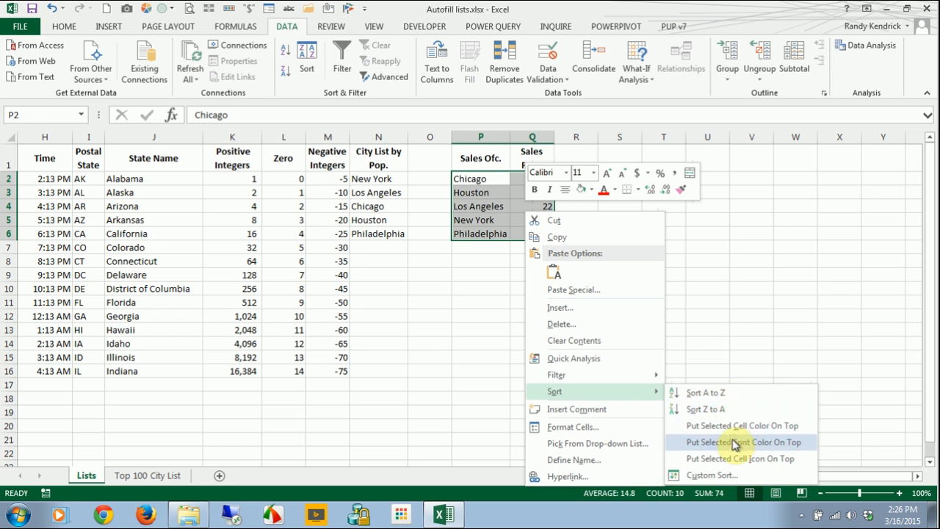
click(730, 475)
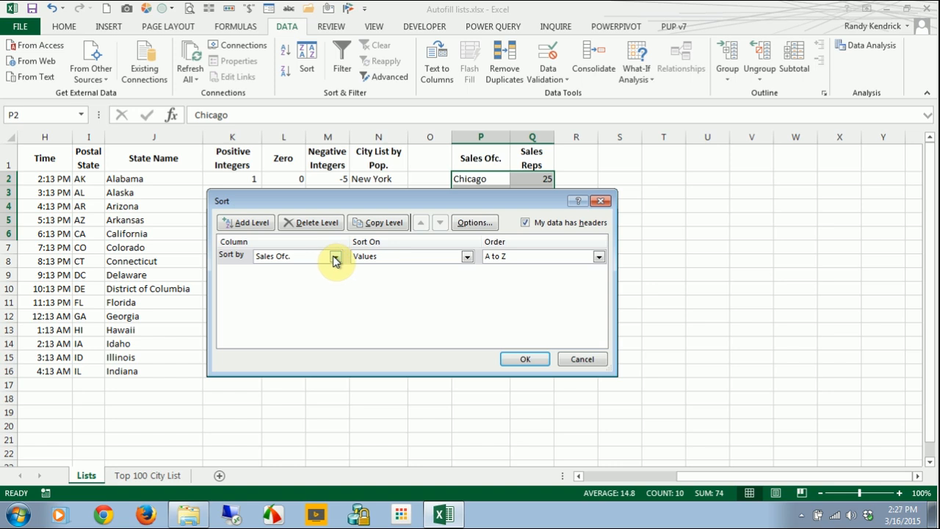
click(335, 259)
click(414, 262)
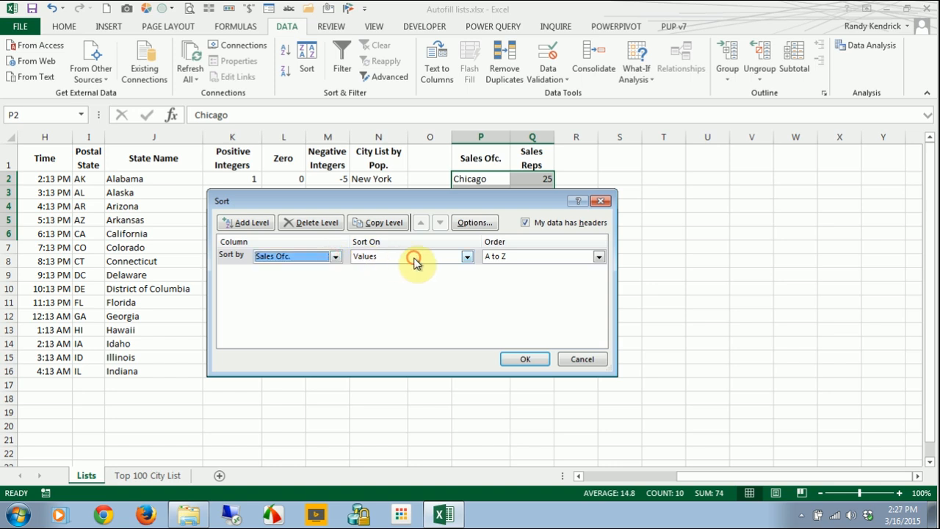
click(415, 262)
click(414, 261)
click(530, 257)
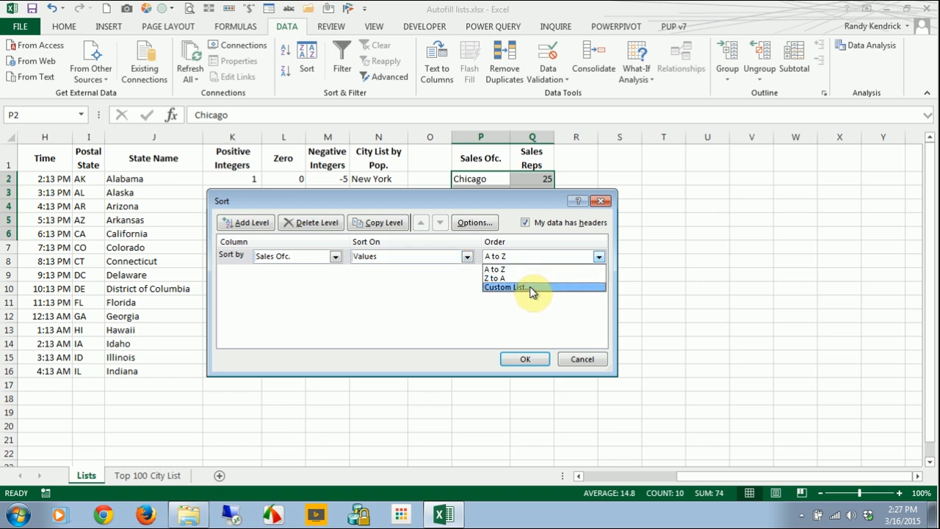
click(531, 287)
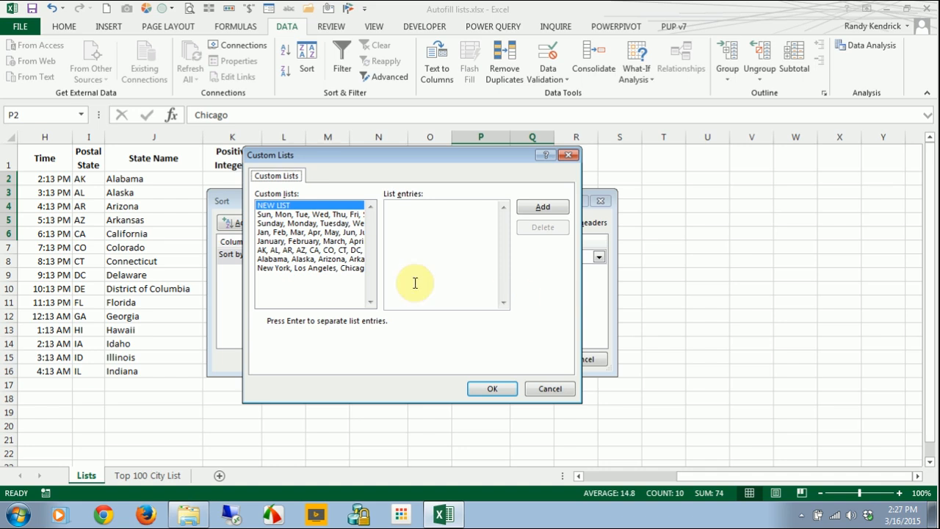
click(291, 269)
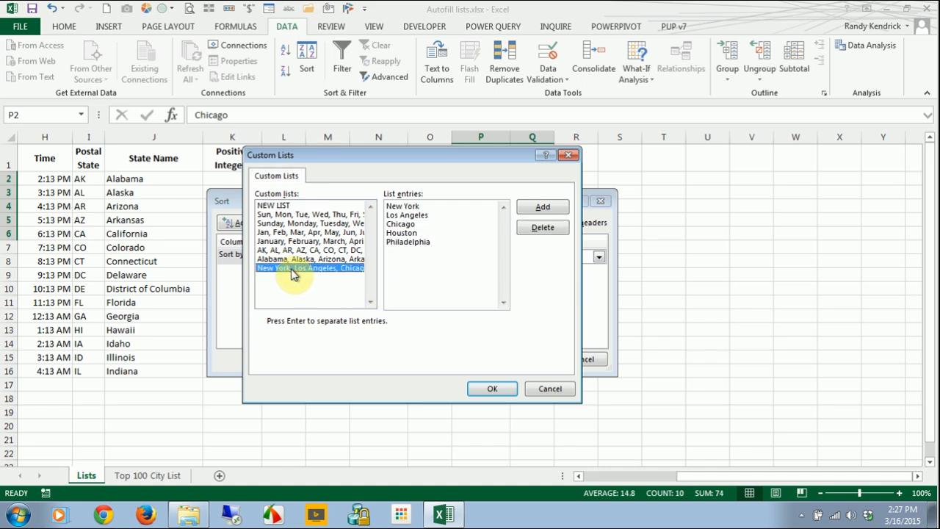
click(561, 209)
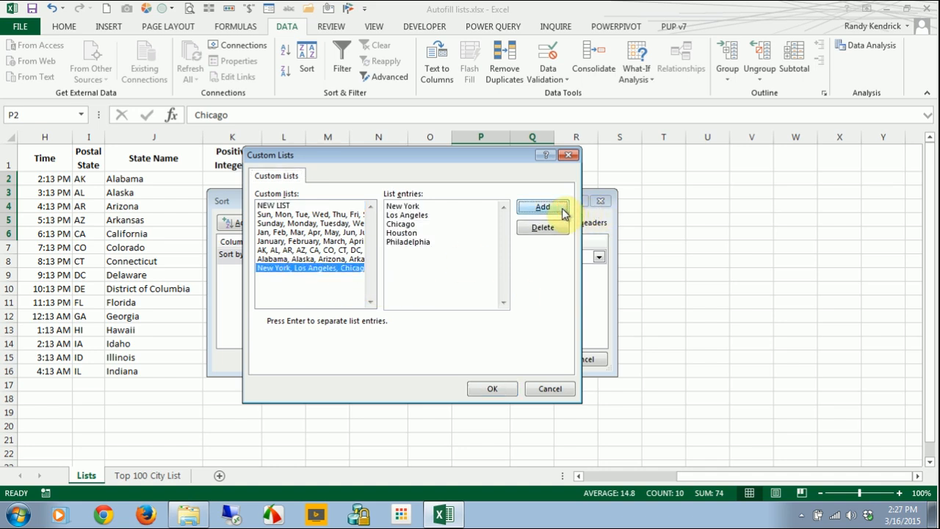
click(491, 393)
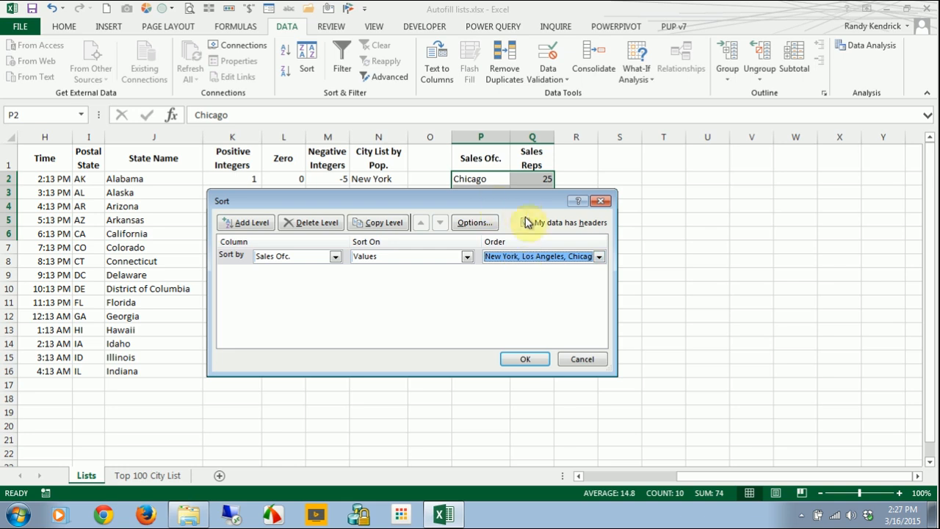
click(591, 359)
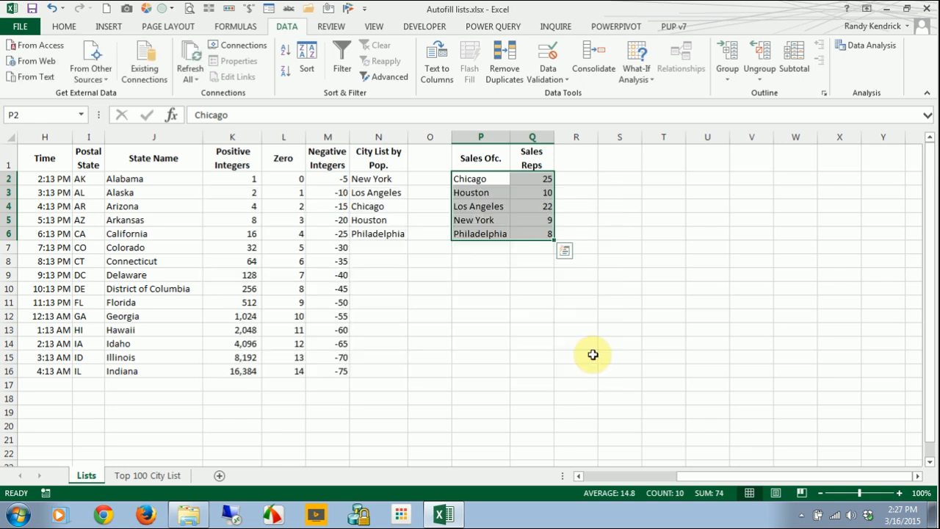
Step: Custom-sort the sales office table P1:Q6 by Sales Ofc. in the custom list order New York, Los Angeles, Chicago, Houston, Philadelphia
drag(478, 158, 539, 231)
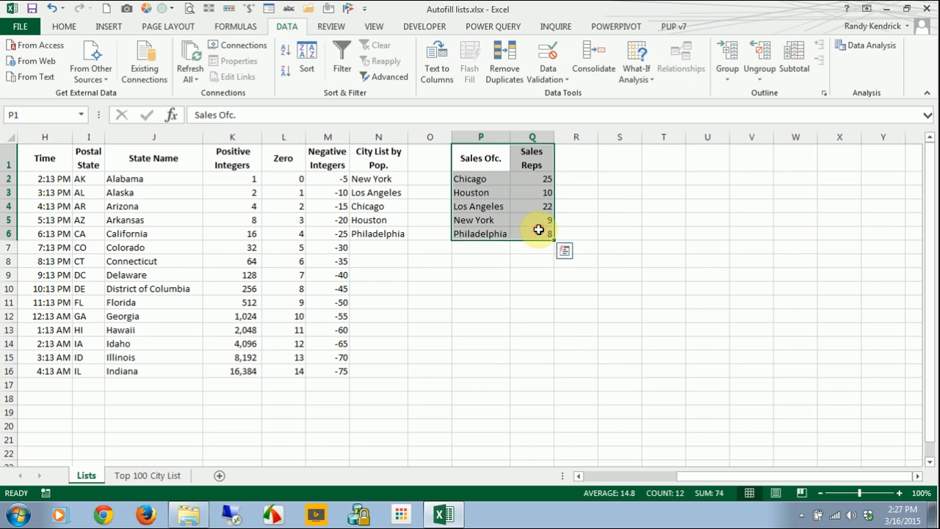
right_click(478, 203)
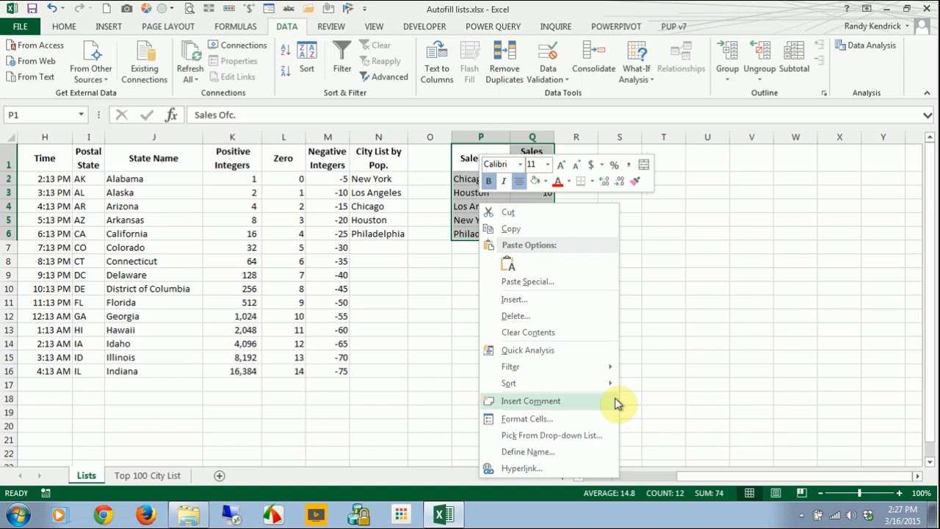
mouse_move(618, 384)
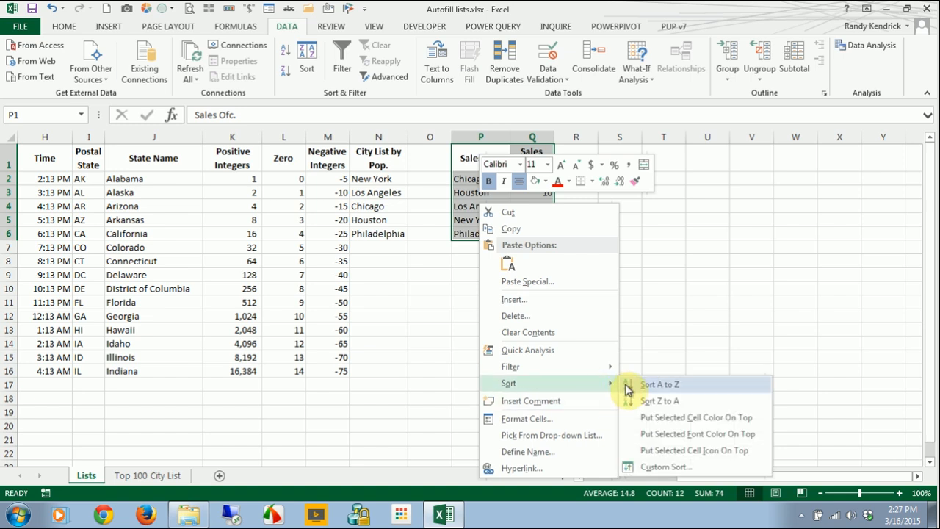
click(676, 466)
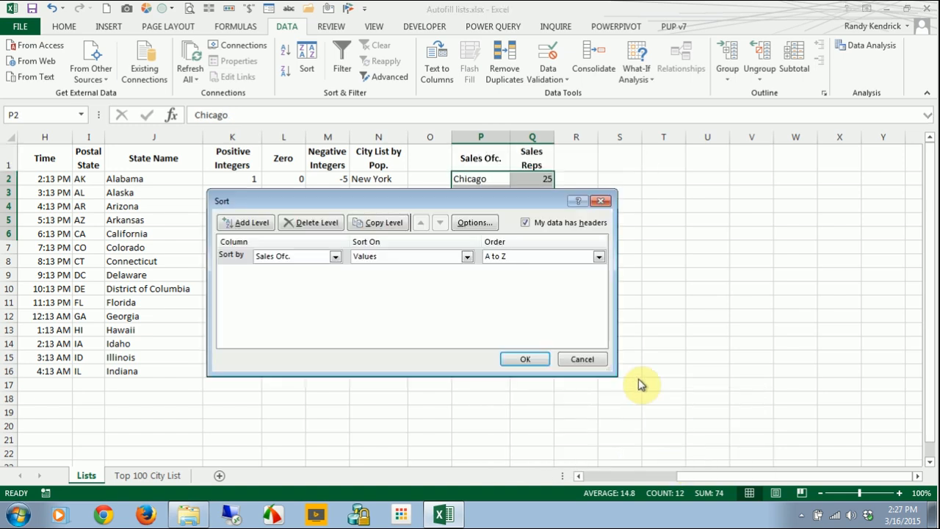
click(505, 256)
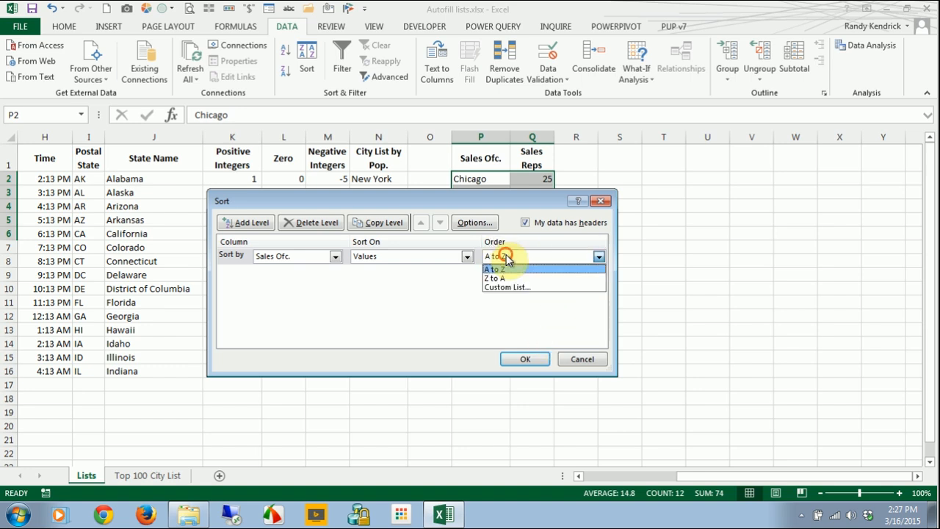
click(509, 288)
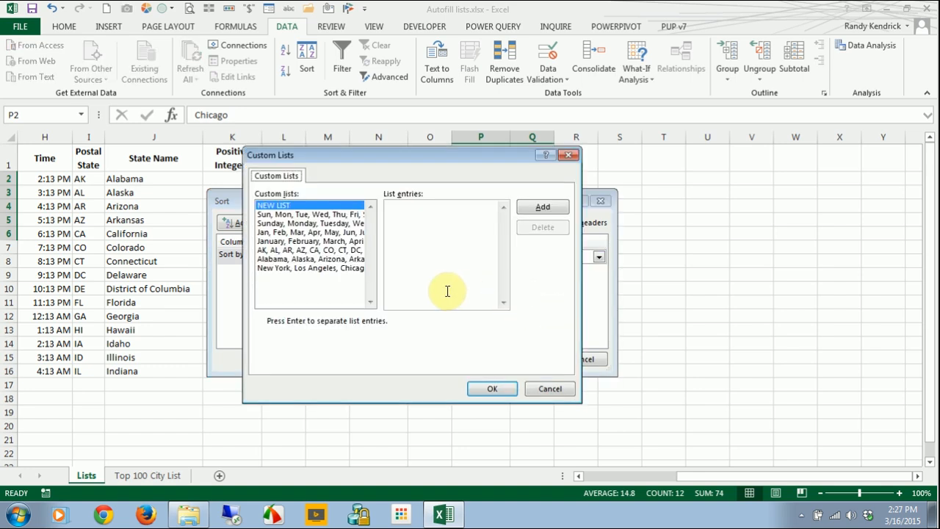
click(358, 270)
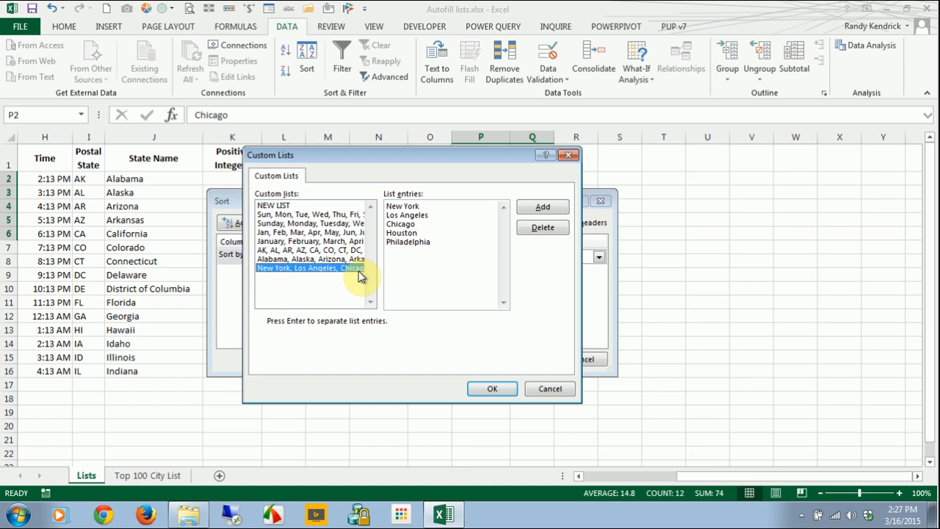
click(503, 388)
click(527, 359)
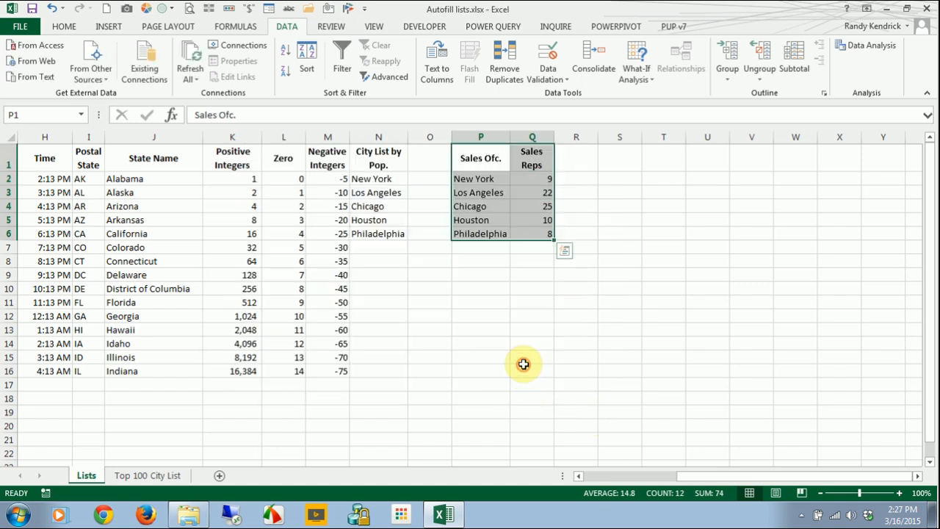